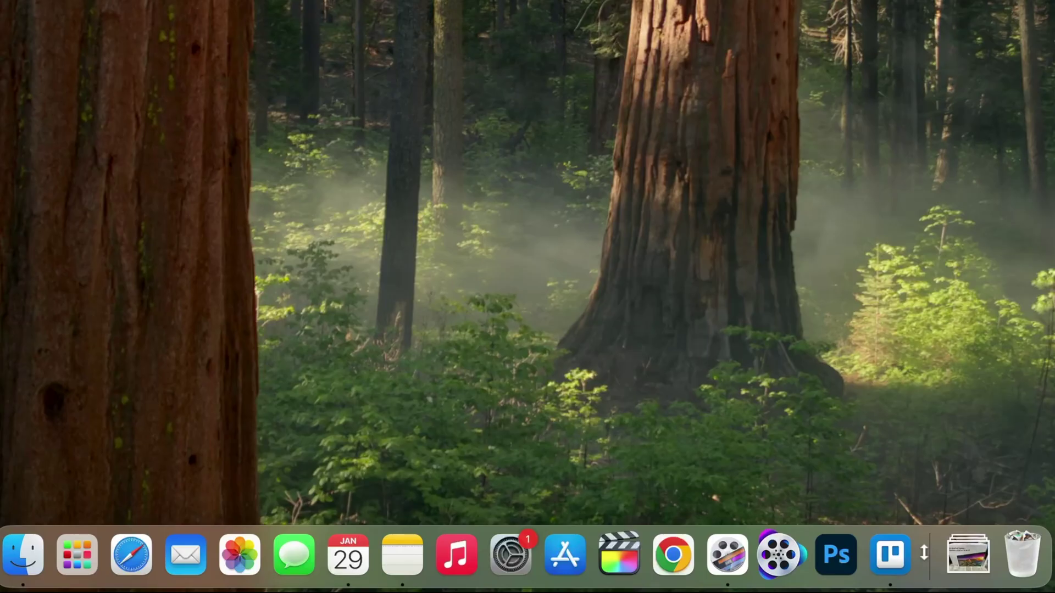
# - Resize the Dock using its divider
pyautogui.moveTo(923, 552)
pyautogui.mouseDown()
pyautogui.moveTo(927, 536)
pyautogui.moveTo(927, 562)
pyautogui.mouseUp()
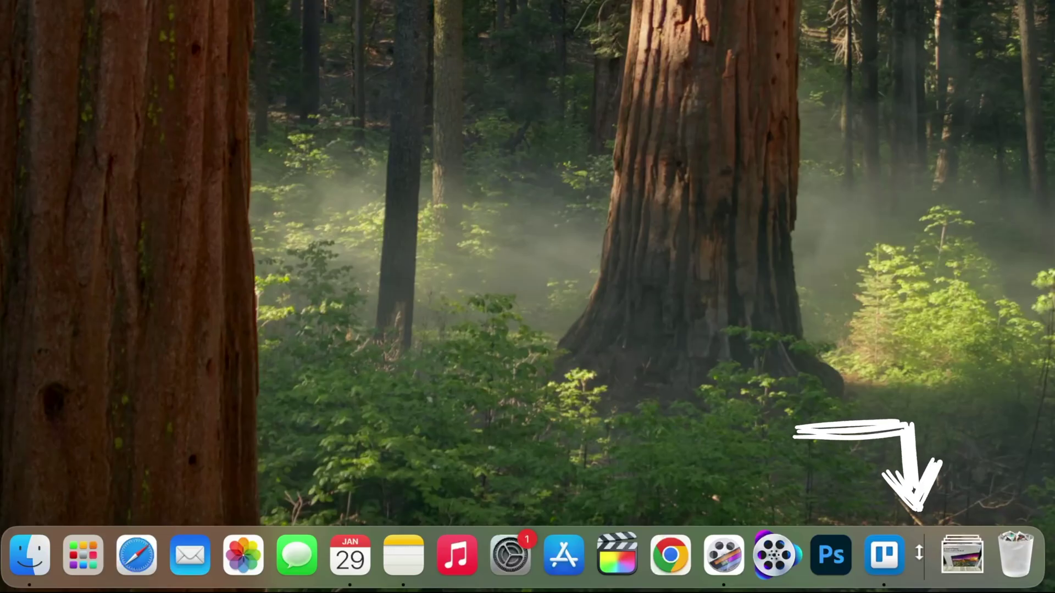
pyautogui.moveTo(922, 554); pyautogui.dragTo(924, 461)
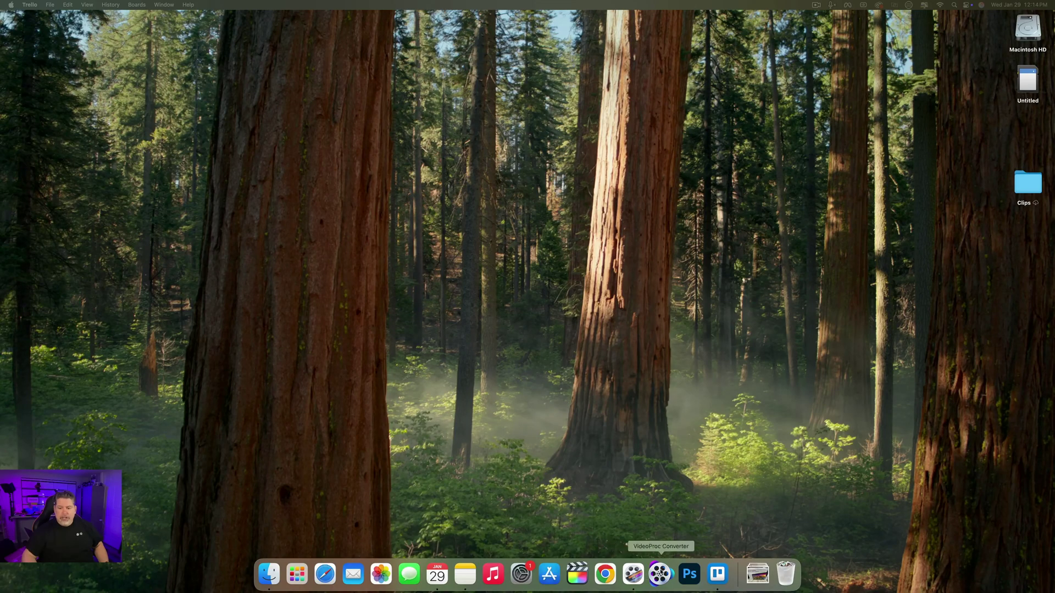
# - Bring up the Dock options for VideoProc Converter and choose Open at Login
pyautogui.rightClick(632, 574)
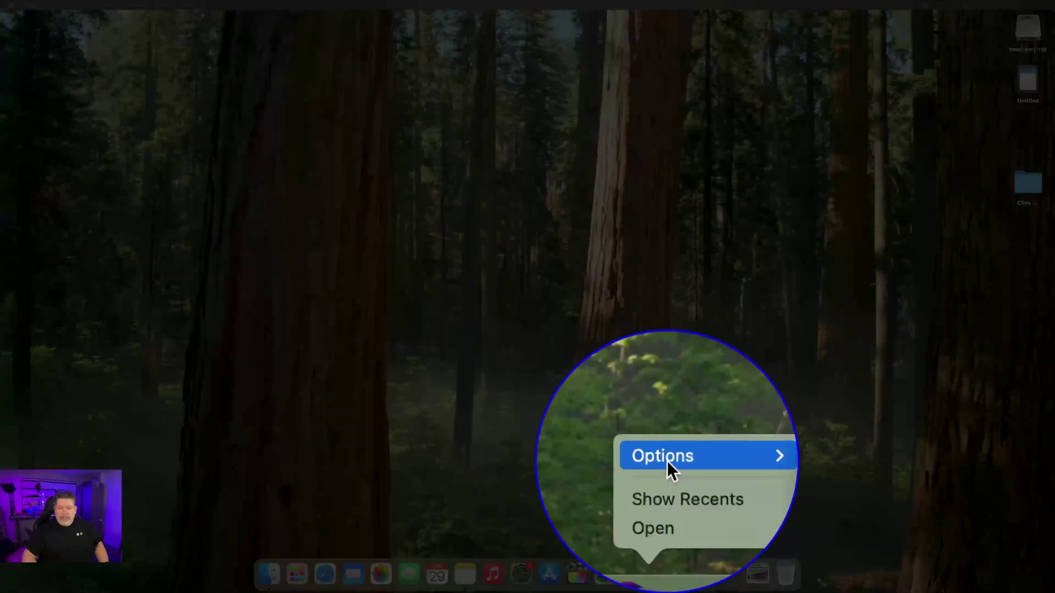
pyautogui.click(667, 460)
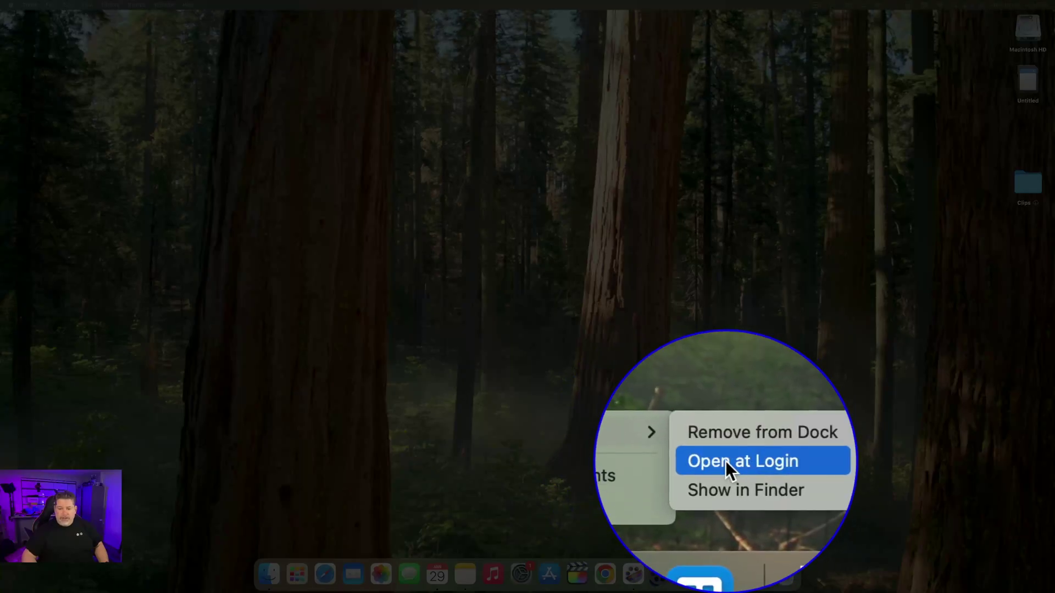
pyautogui.click(715, 460)
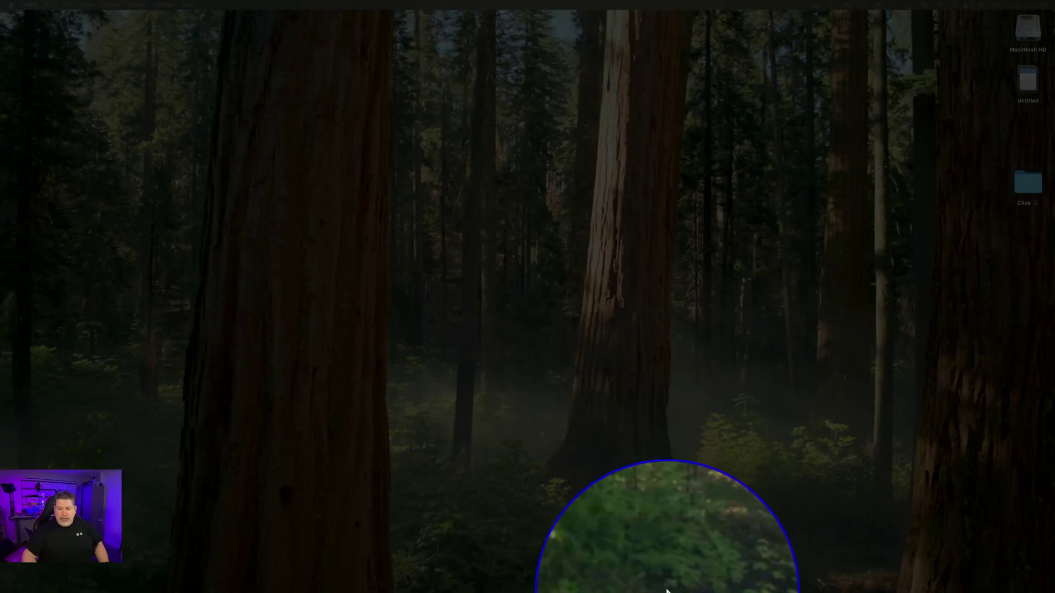
pyautogui.rightClick(660, 574)
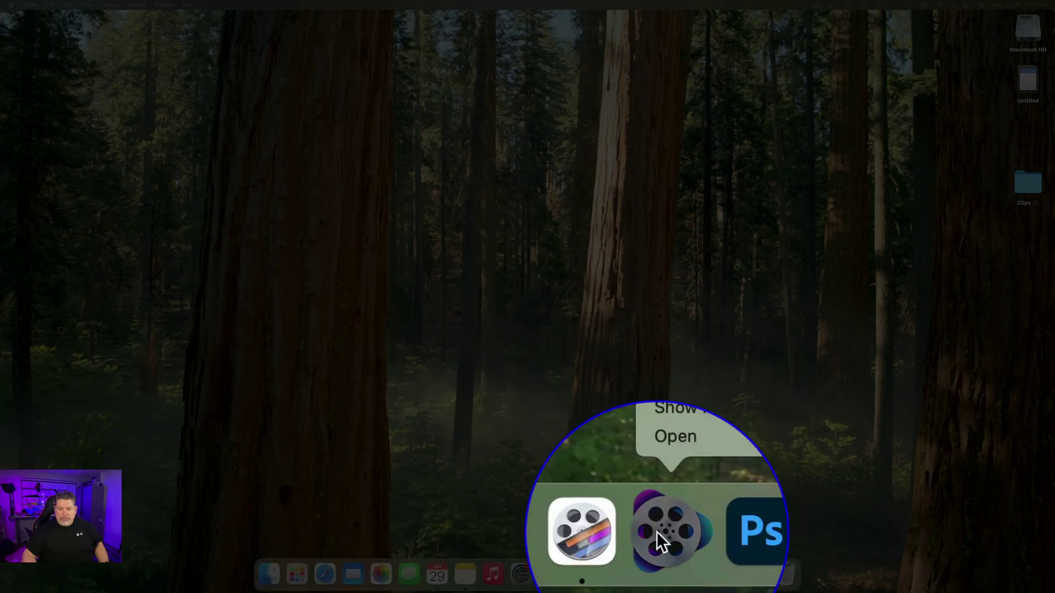
pyautogui.moveTo(671, 467)
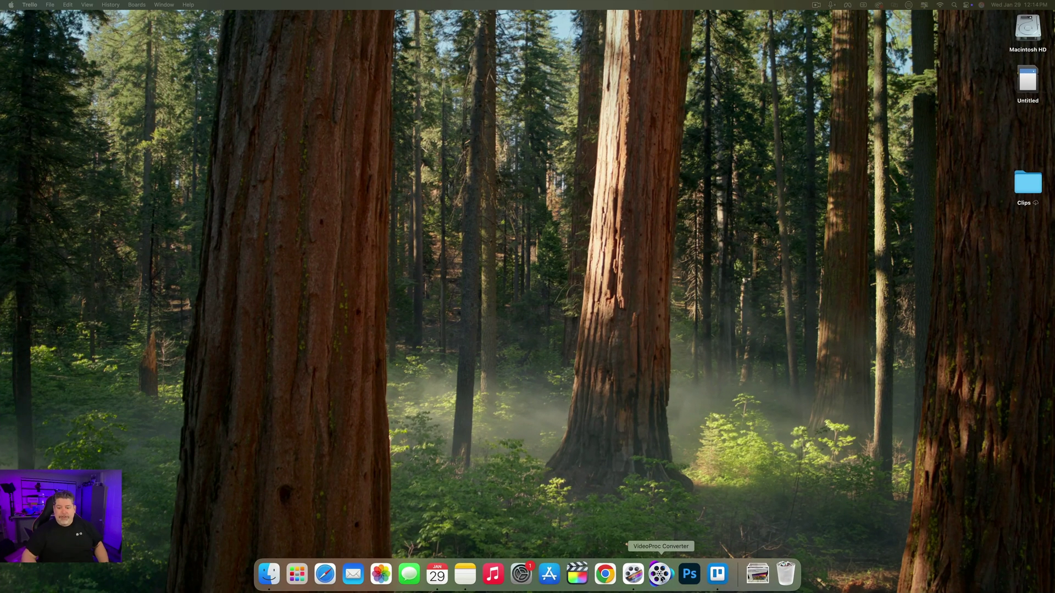
# - Open the Dock settings from the Dock itself
pyautogui.rightClick(735, 571)
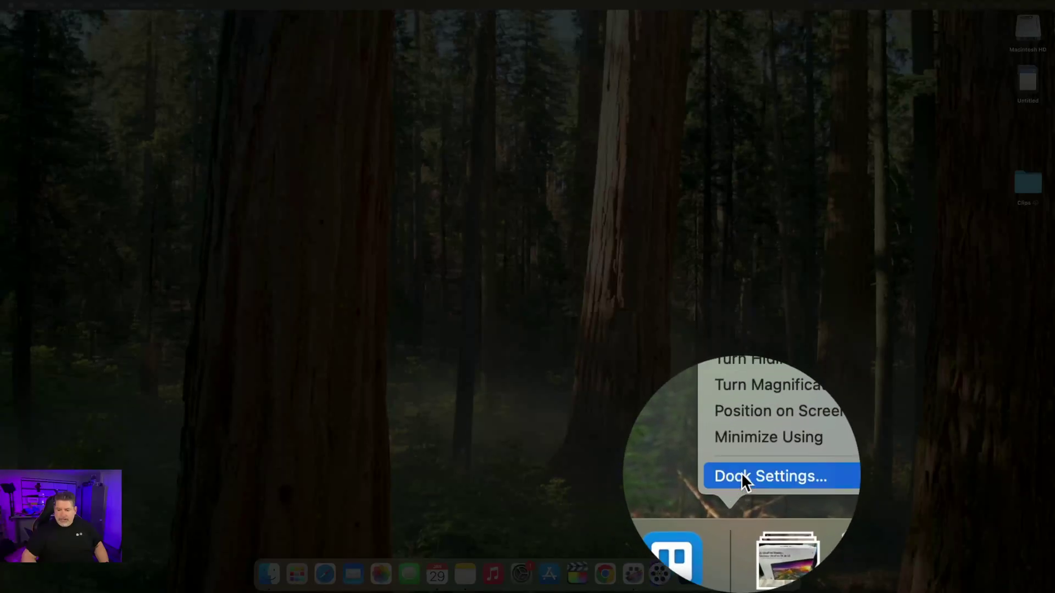
pyautogui.click(740, 472)
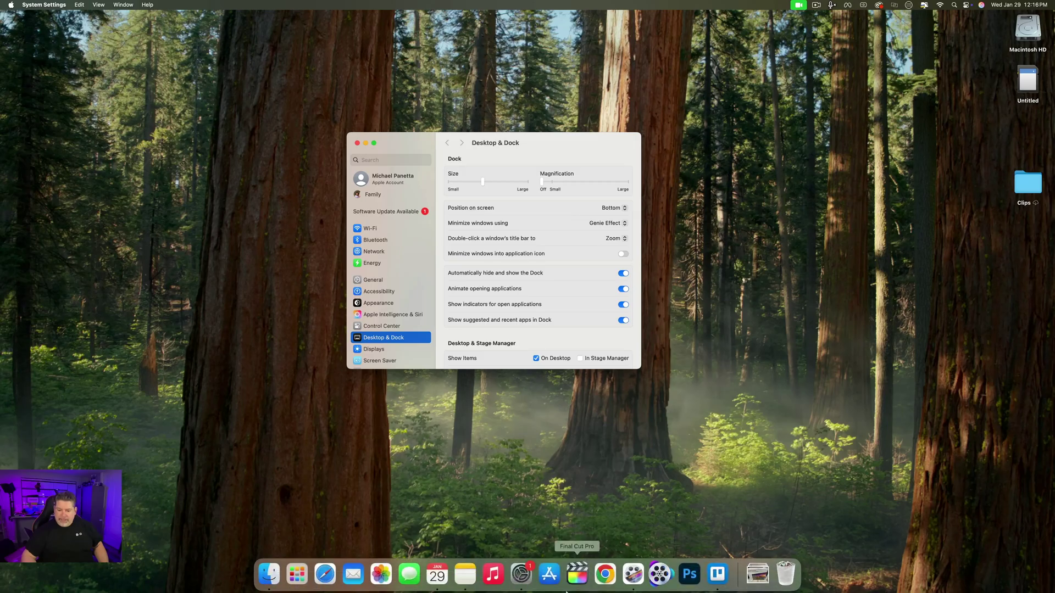
# - Set the Dock's position on screen to Right
pyautogui.click(624, 209)
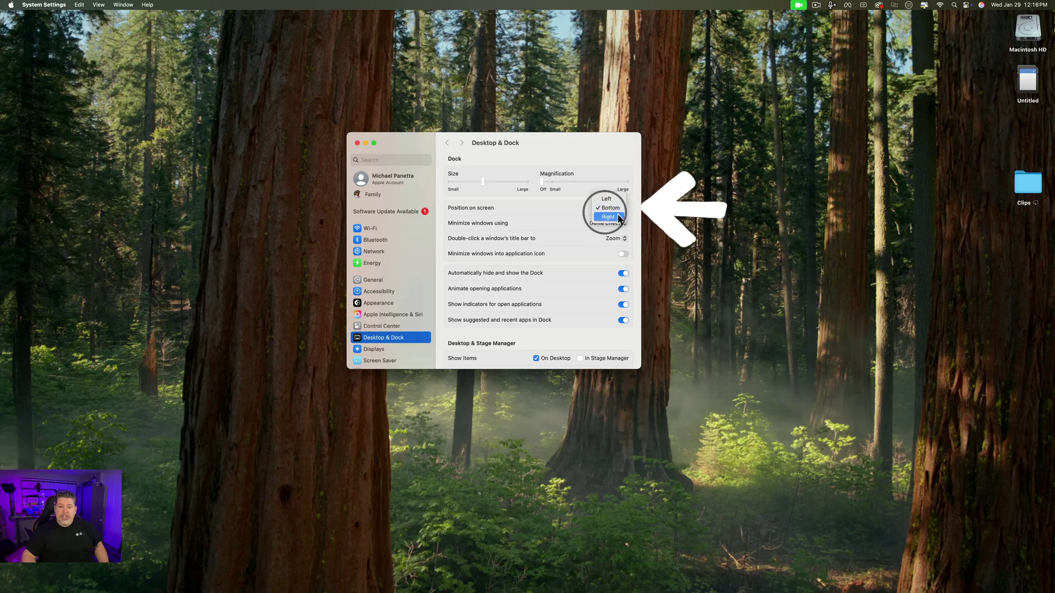
pyautogui.click(608, 217)
pyautogui.moveTo(1053, 317)
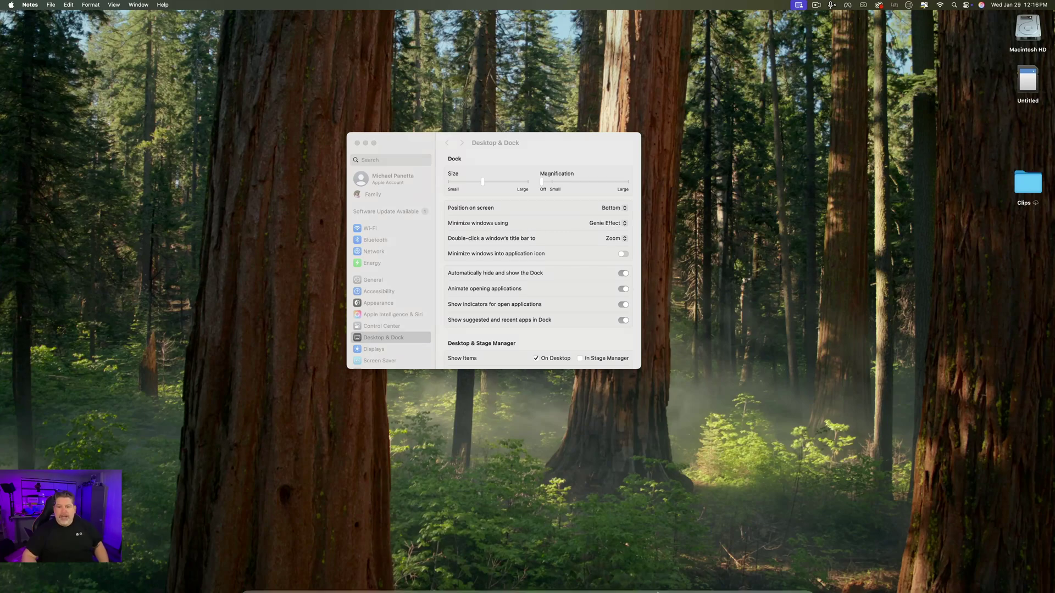
# - Restore the minimized Notes window from the Dock and minimize it again to view the Genie Effect
pyautogui.moveTo(606, 590)
pyautogui.click(771, 574)
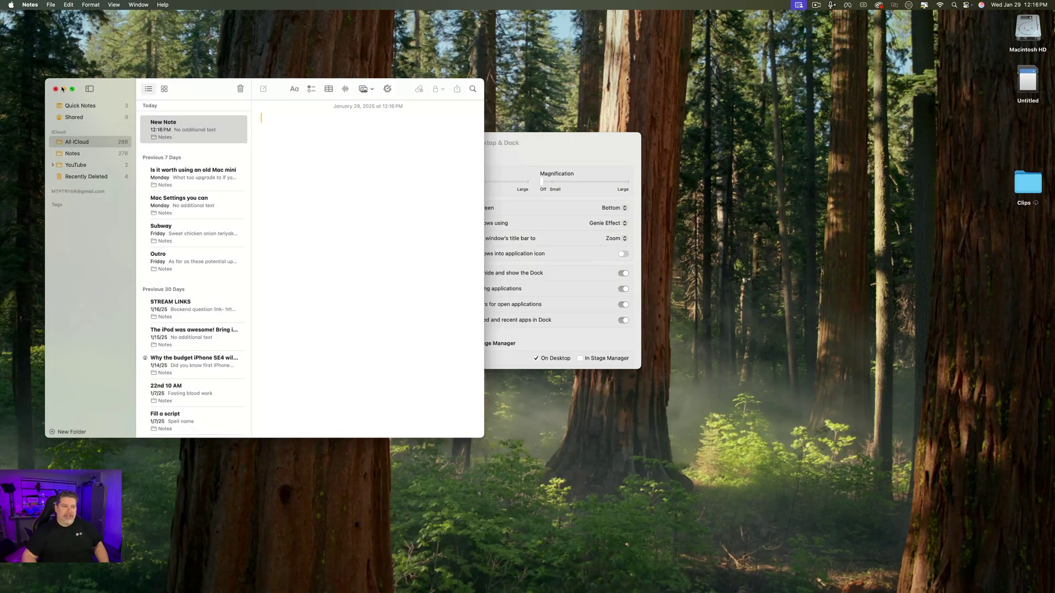
pyautogui.click(63, 88)
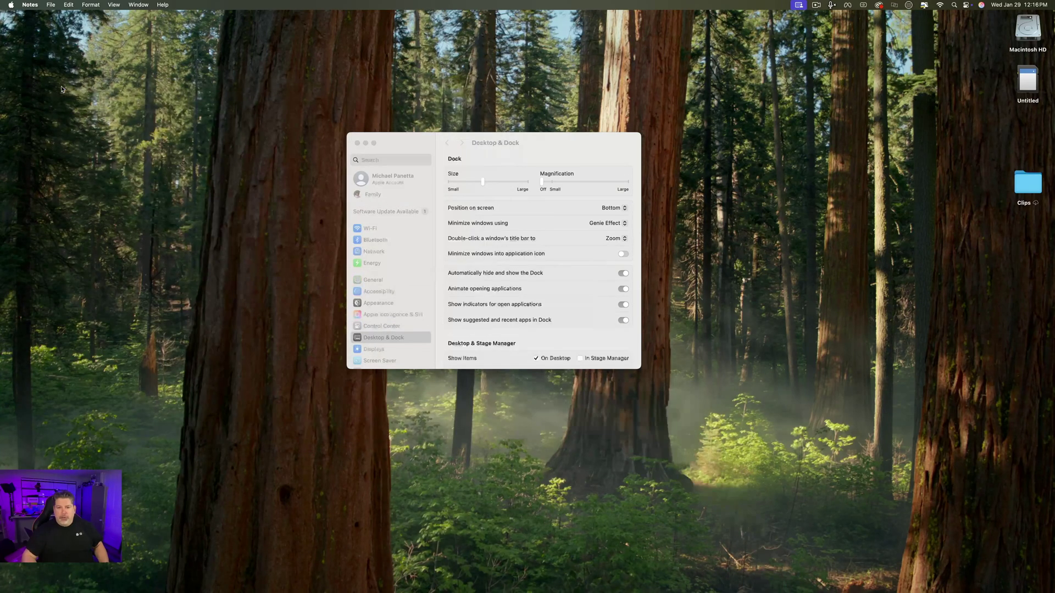
# - Set windows to minimize using Scale Effect and test it by restoring and minimizing the Notes window
pyautogui.click(607, 223)
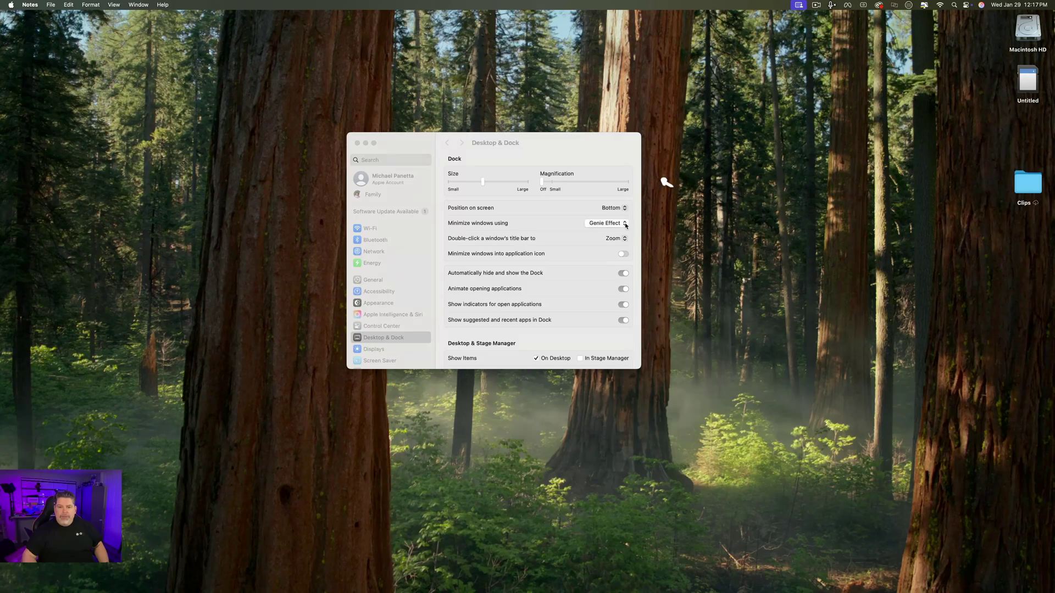
pyautogui.click(619, 231)
pyautogui.moveTo(743, 587)
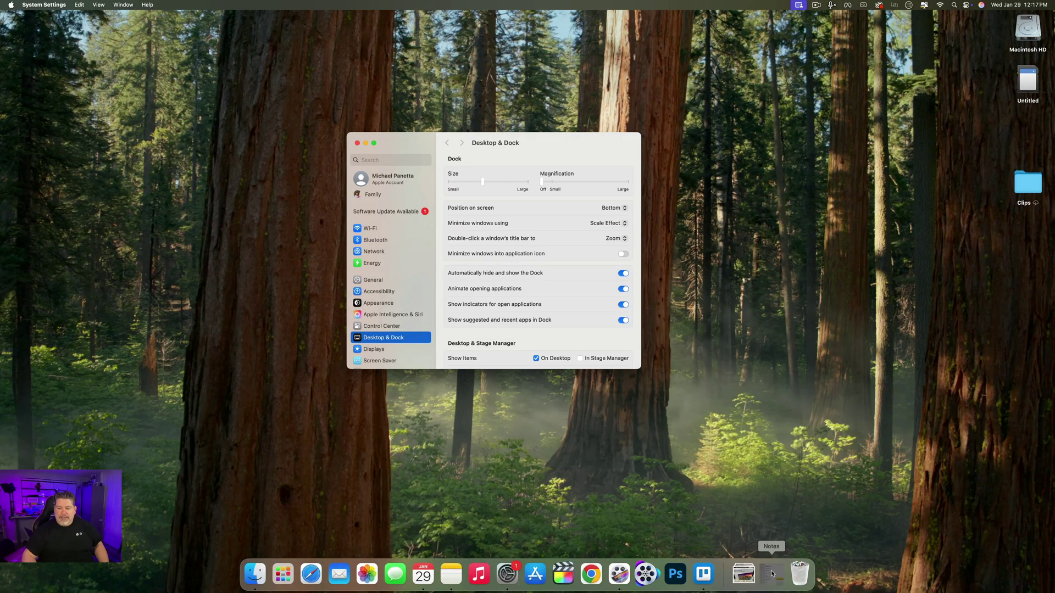
pyautogui.click(771, 587)
pyautogui.click(64, 89)
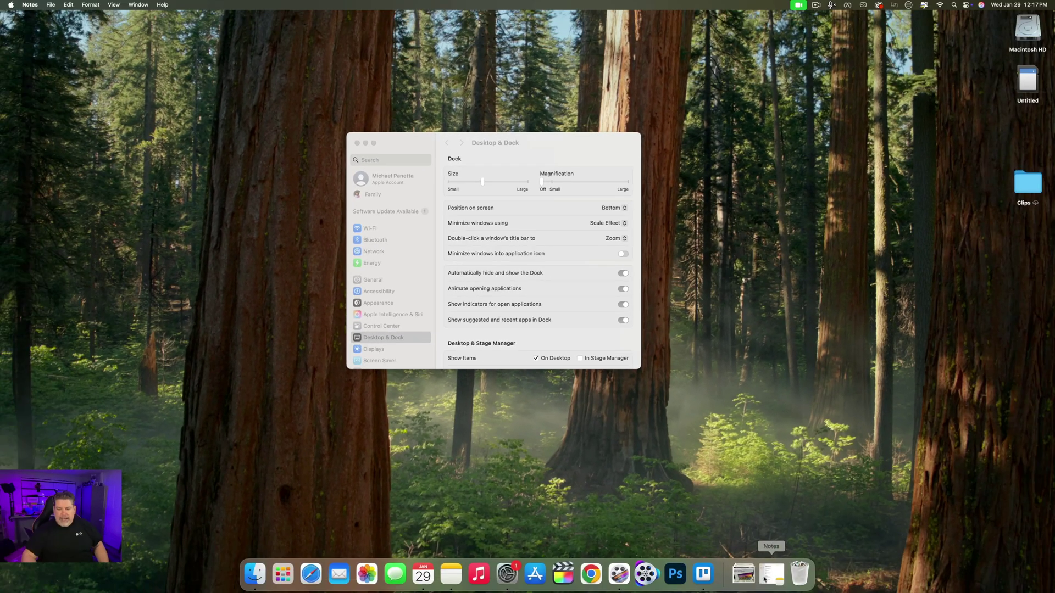
# - Restore the Notes window from the Dock, zoom it through its title bar, and resize it back to a smaller window
pyautogui.click(771, 575)
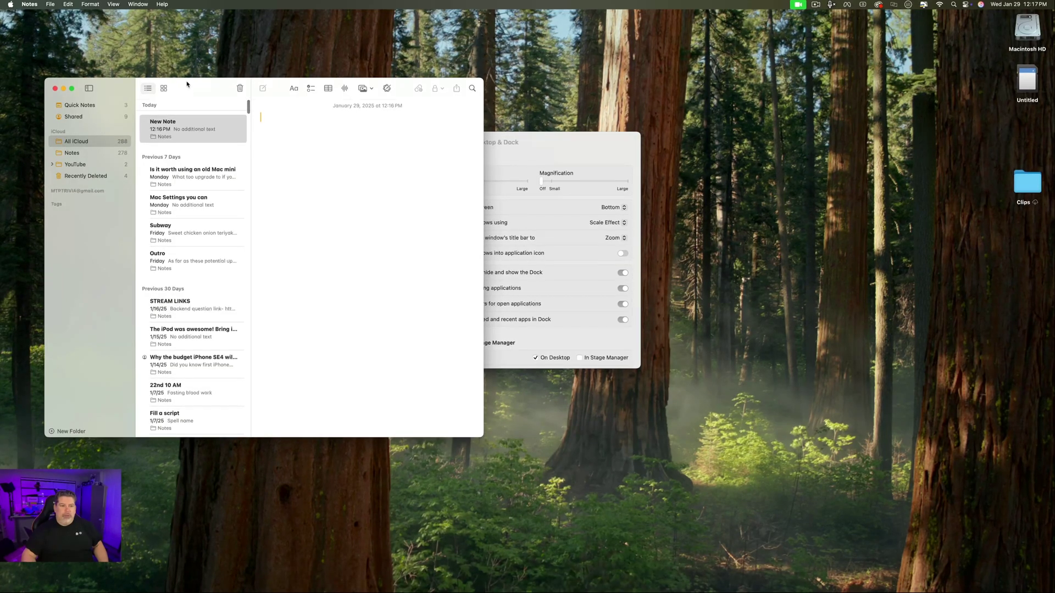
pyautogui.doubleClick(189, 86)
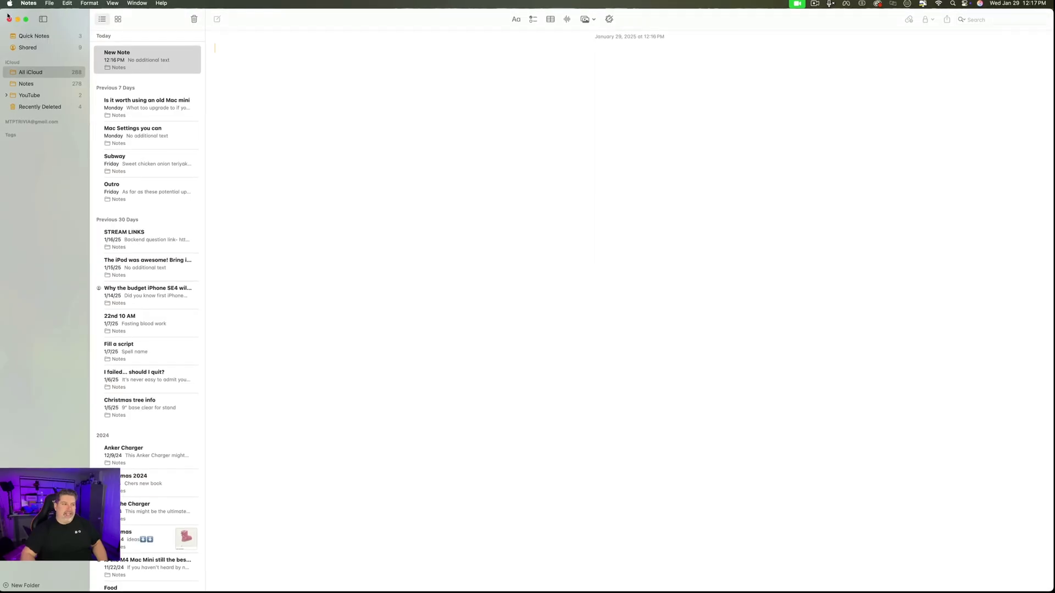
pyautogui.moveTo(3, 9); pyautogui.dragTo(520, 258)
pyautogui.moveTo(717, 270); pyautogui.dragTo(238, 123)
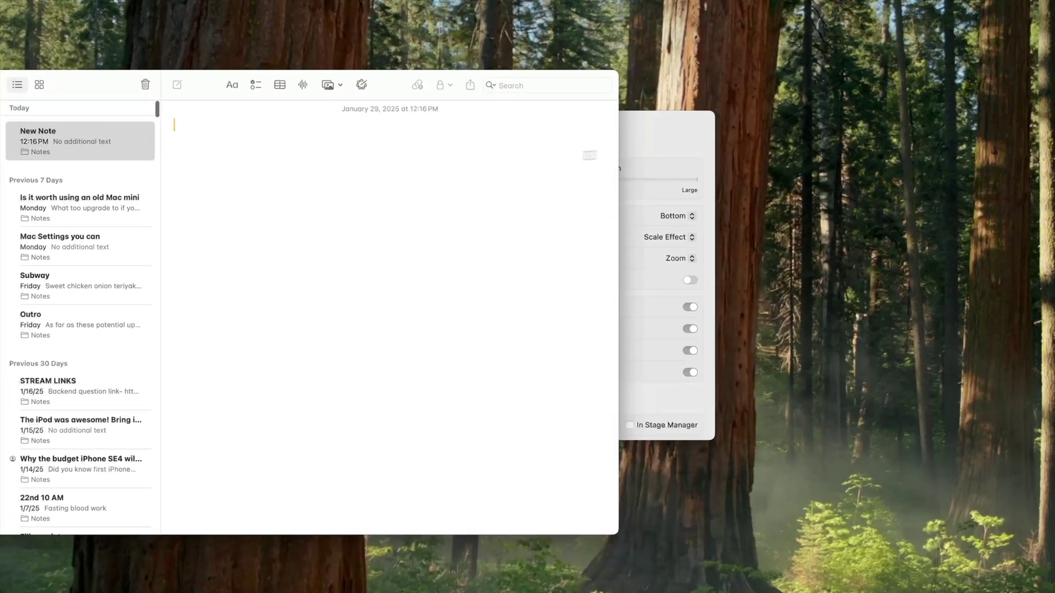
pyautogui.click(594, 159)
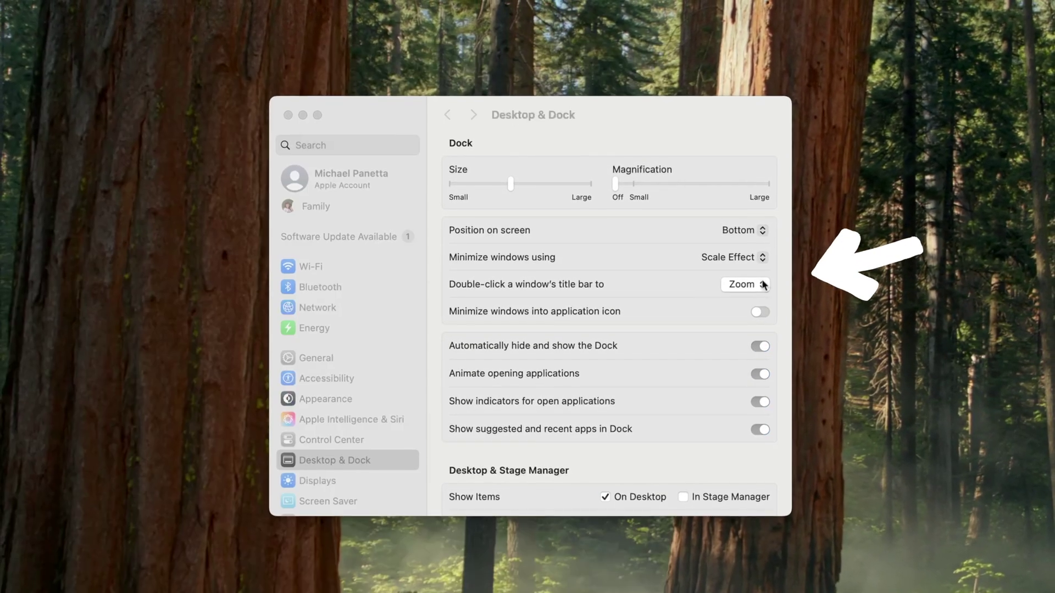
# - Set the title-bar double-click action to Fill and test it by filling and restoring the Notes window
pyautogui.click(763, 285)
pyautogui.click(754, 267)
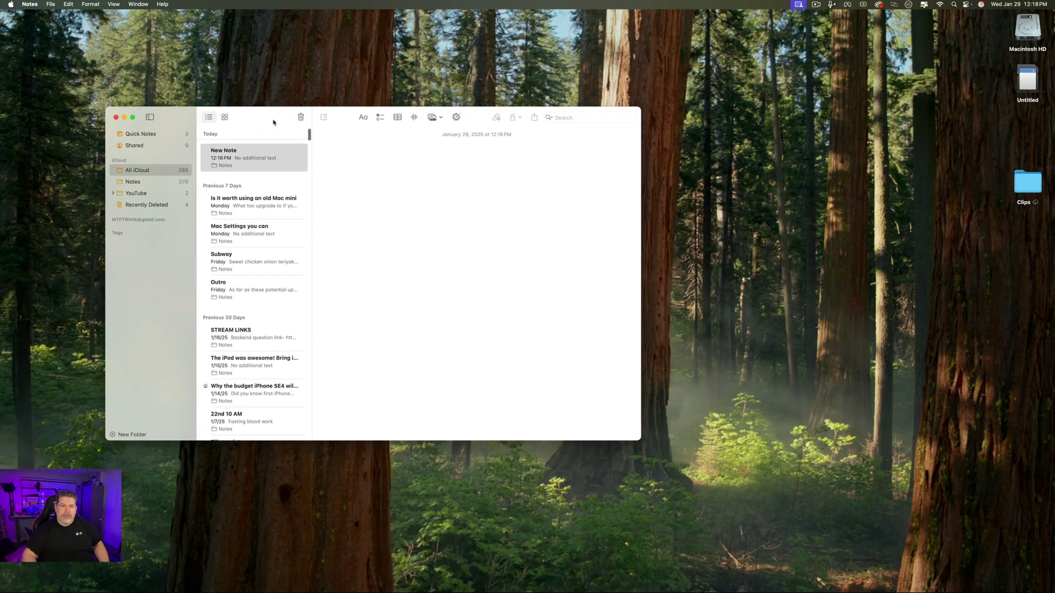
pyautogui.doubleClick(273, 122)
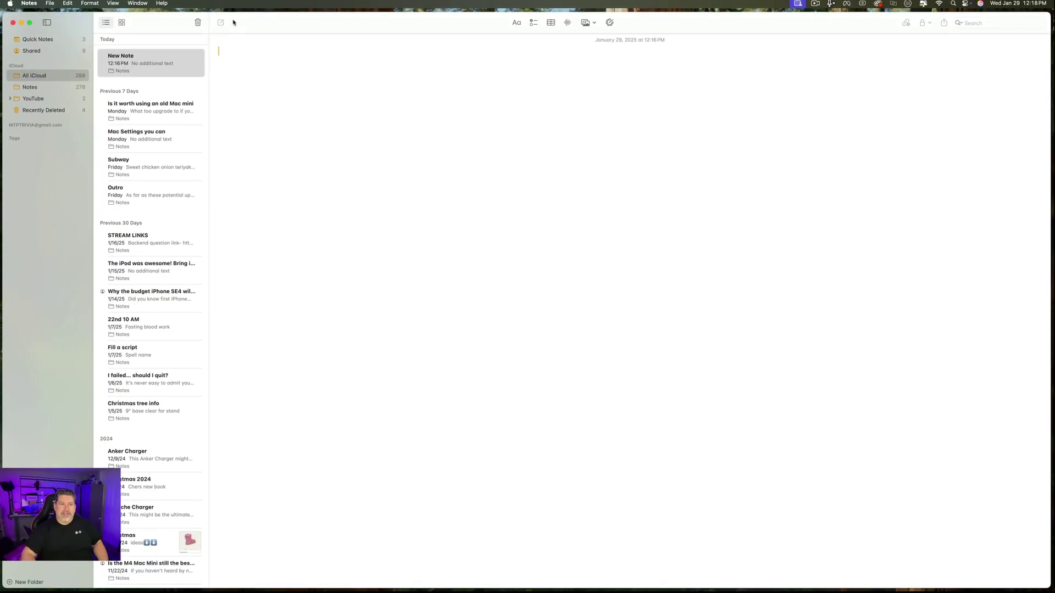
pyautogui.doubleClick(250, 25)
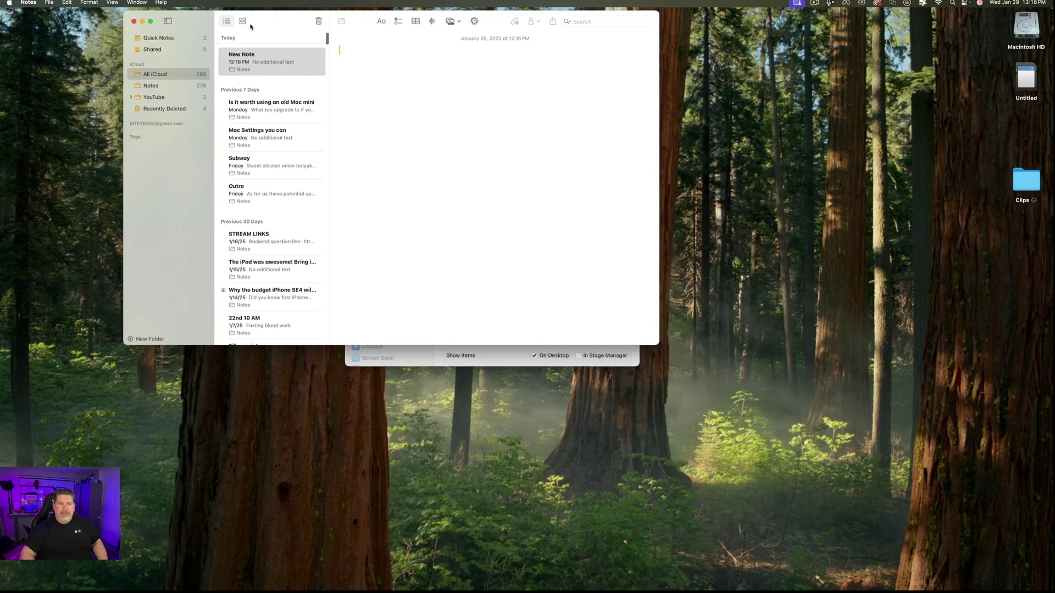
# - Dismiss the Notes search suggestions and reposition the Notes and System Settings windows so both are accessible
pyautogui.click(552, 21)
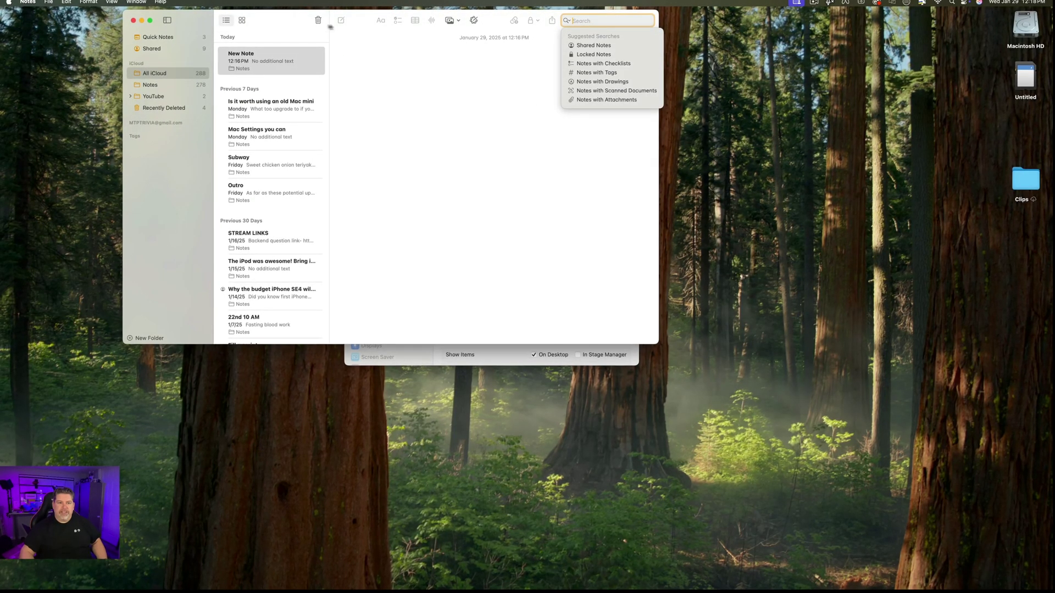
pyautogui.click(270, 36)
pyautogui.moveTo(271, 25); pyautogui.dragTo(210, 103)
pyautogui.moveTo(621, 139); pyautogui.dragTo(640, 146)
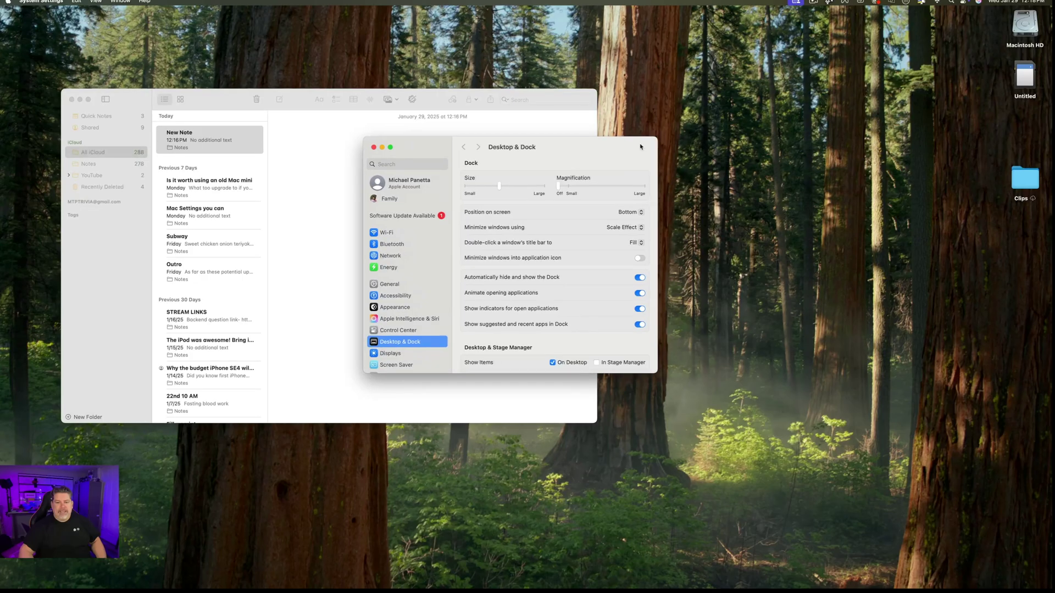
# - Set the title-bar double-click action to Minimize and test it by minimizing and restoring the Notes window
pyautogui.click(638, 245)
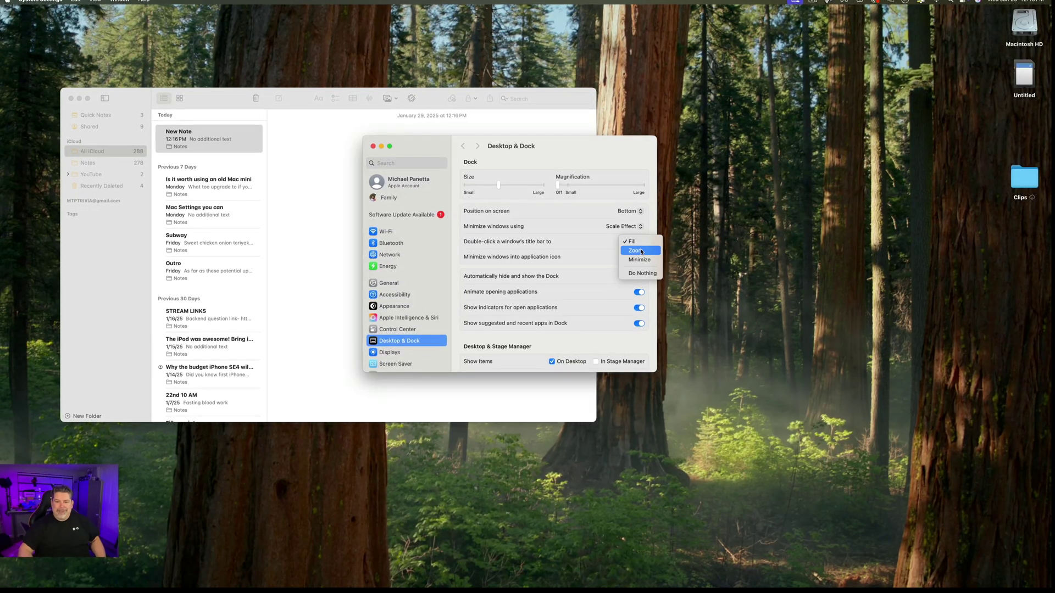
pyautogui.click(638, 259)
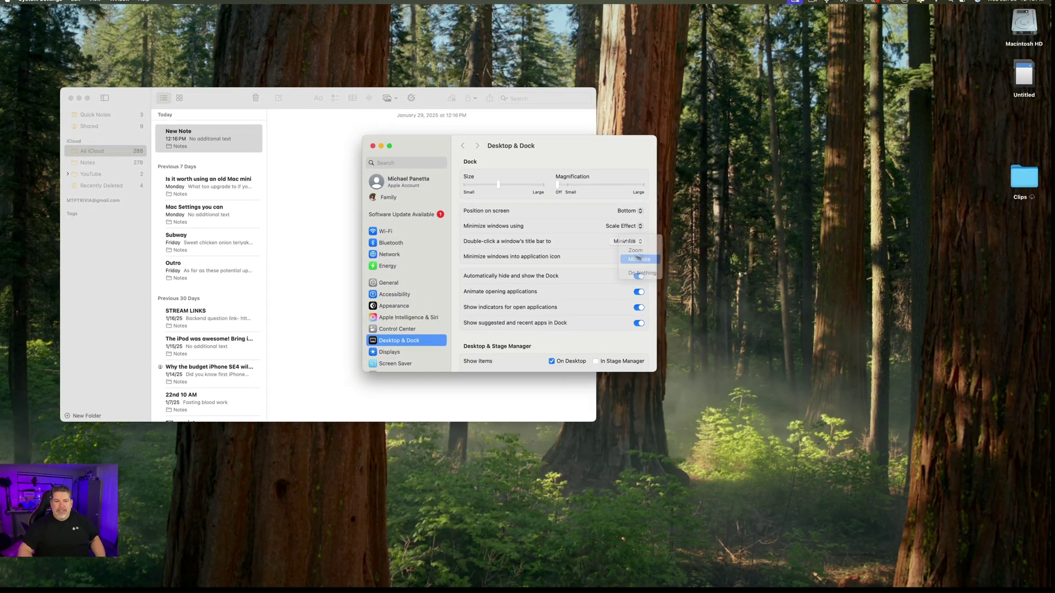
pyautogui.doubleClick(215, 96)
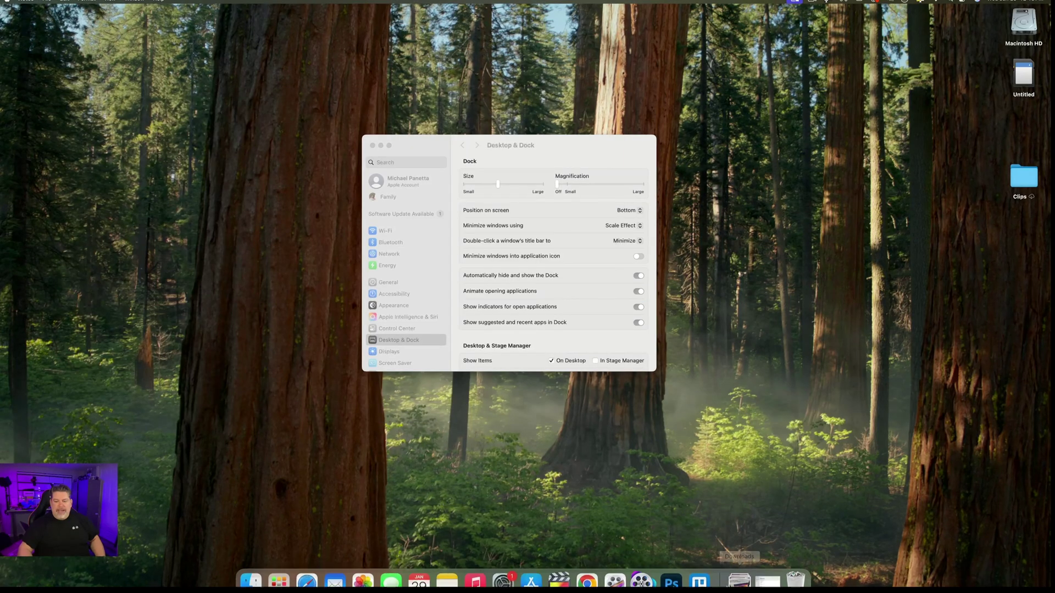
pyautogui.click(764, 572)
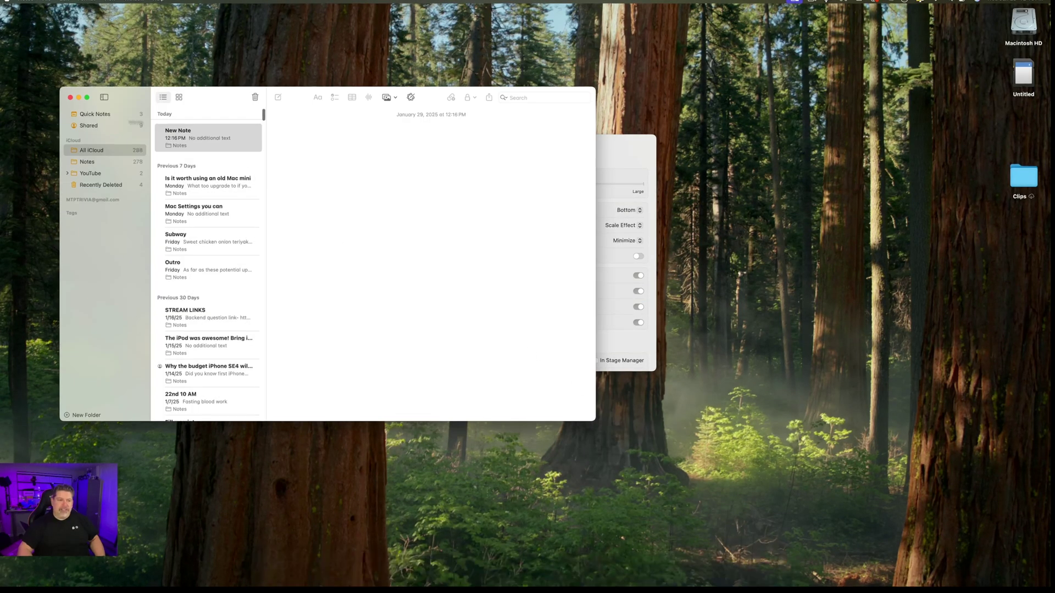
# - Enlarge the Notes window and return it to its previous size, and minimize and restore it with the window controls
pyautogui.click(86, 98)
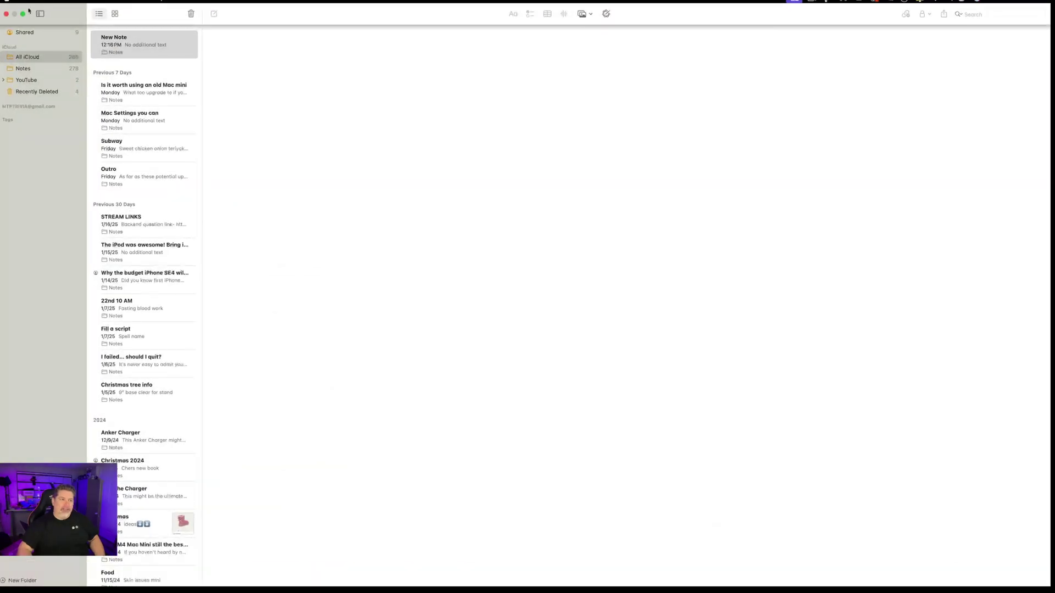
pyautogui.click(23, 14)
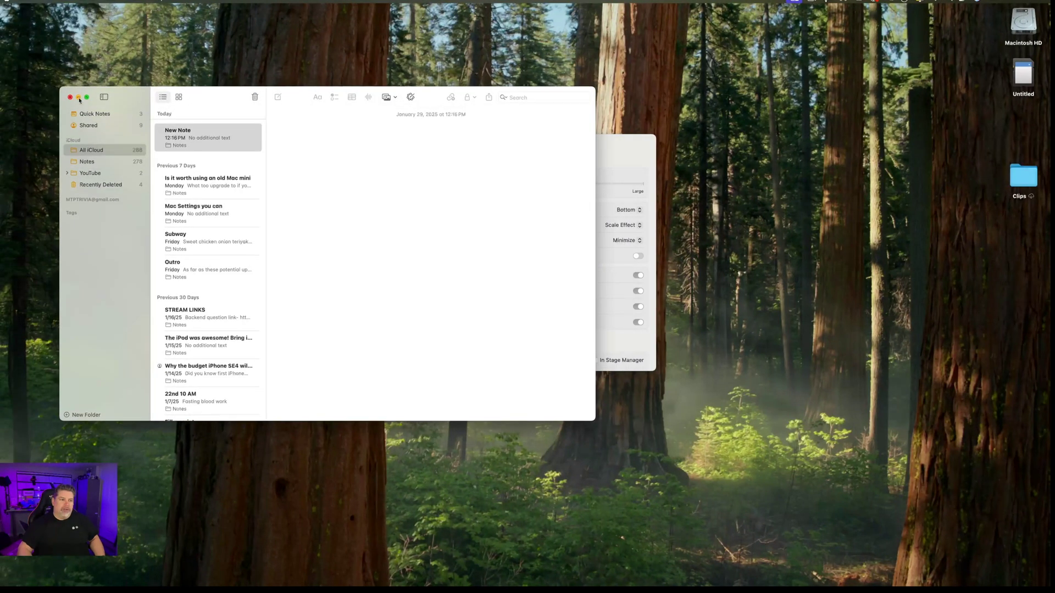
pyautogui.click(78, 98)
pyautogui.moveTo(709, 564)
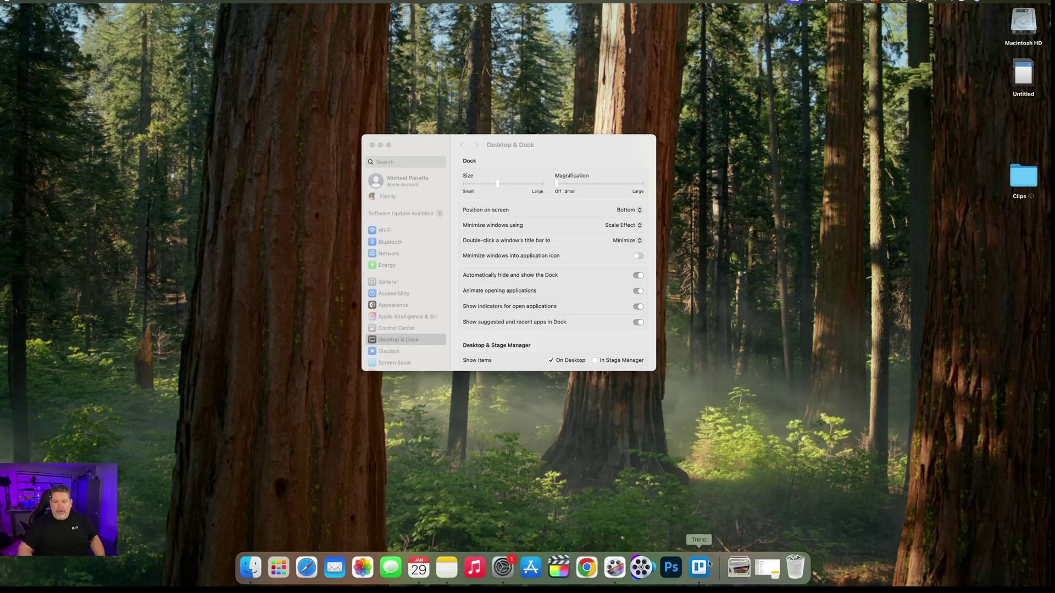
pyautogui.click(768, 567)
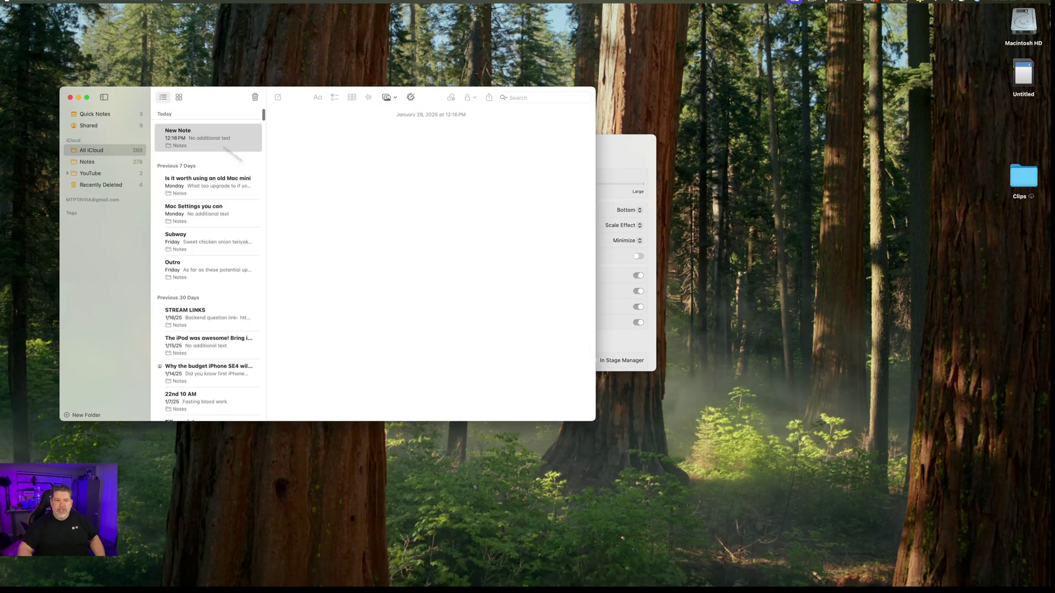
# - Hide the Notes window and set the title-bar double-click action to Do Nothing
pyautogui.press('super+h')
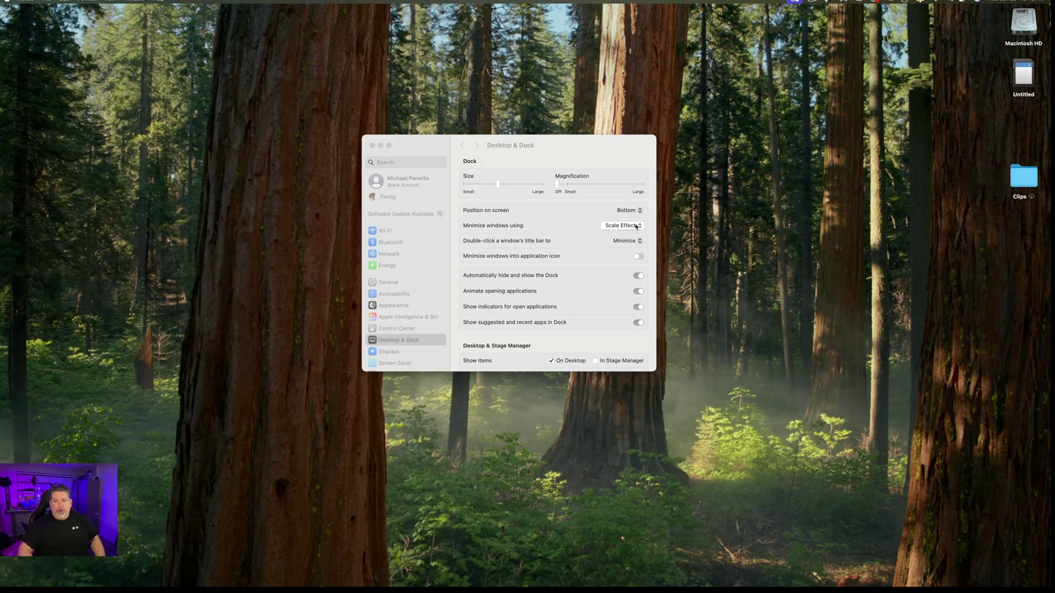
pyautogui.click(638, 241)
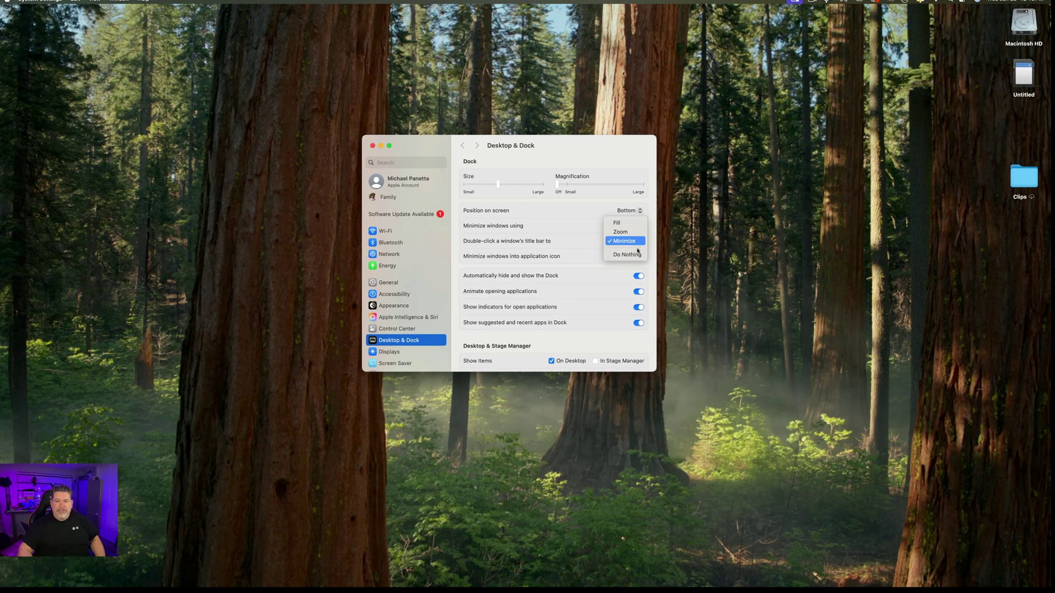
pyautogui.click(626, 253)
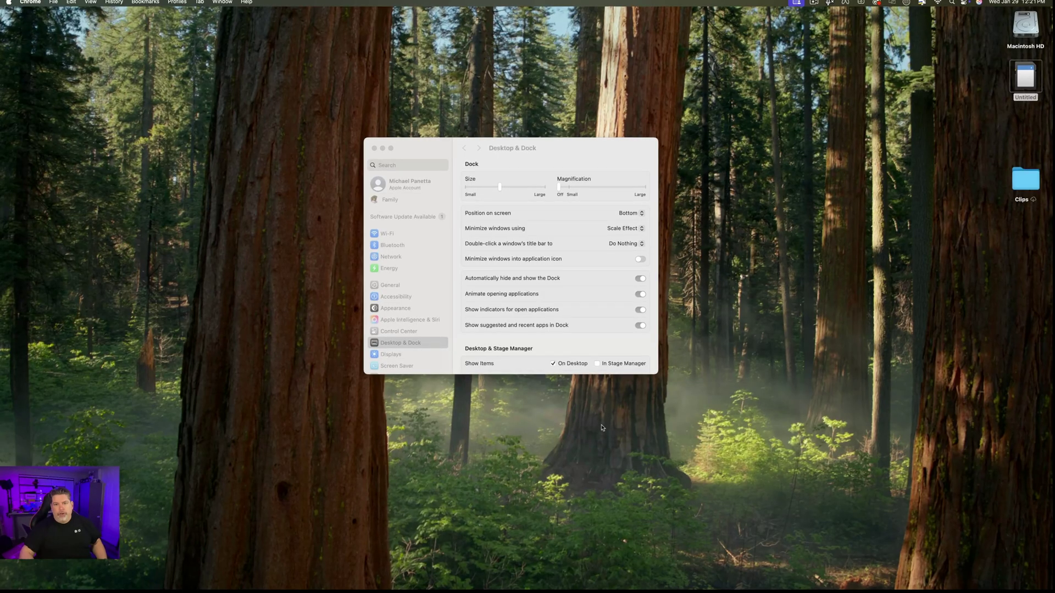
# - Inspect the minimized windows in the Dock and enable minimizing windows into their application icon
pyautogui.moveTo(554, 574)
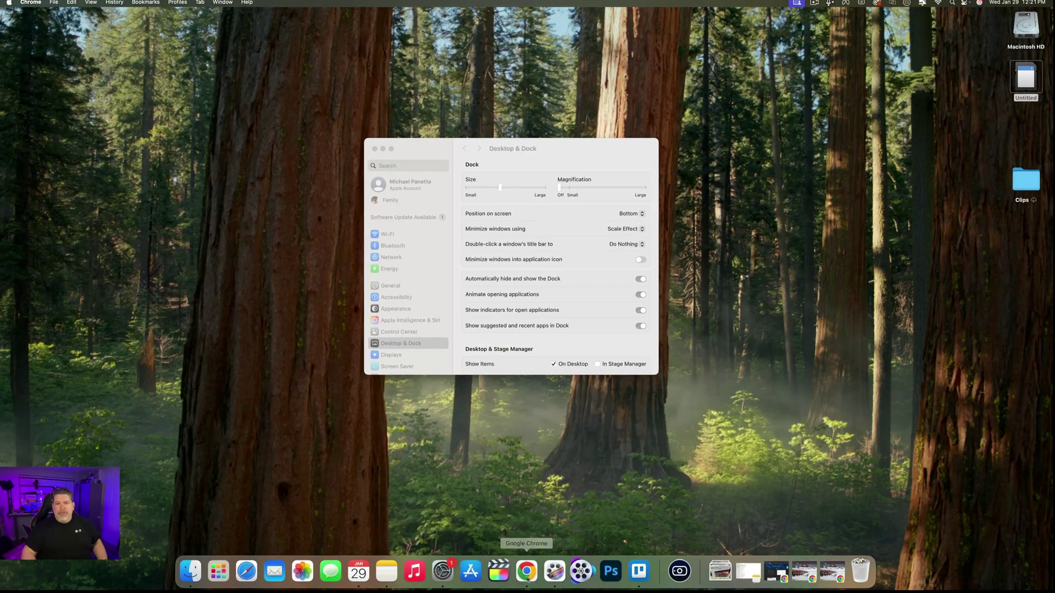
pyautogui.moveTo(780, 566)
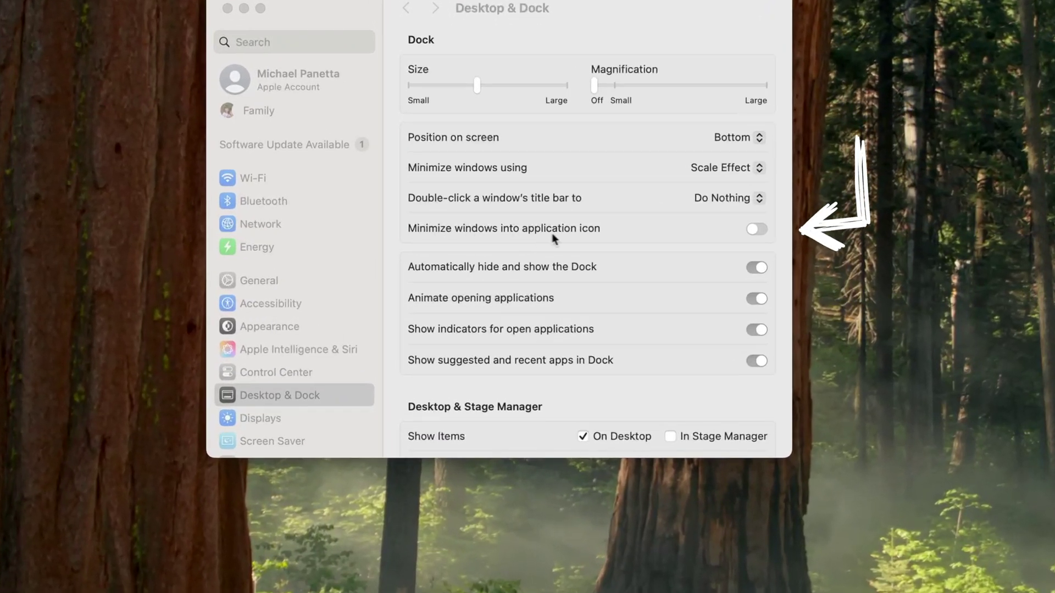
pyautogui.click(757, 228)
pyautogui.click(757, 228)
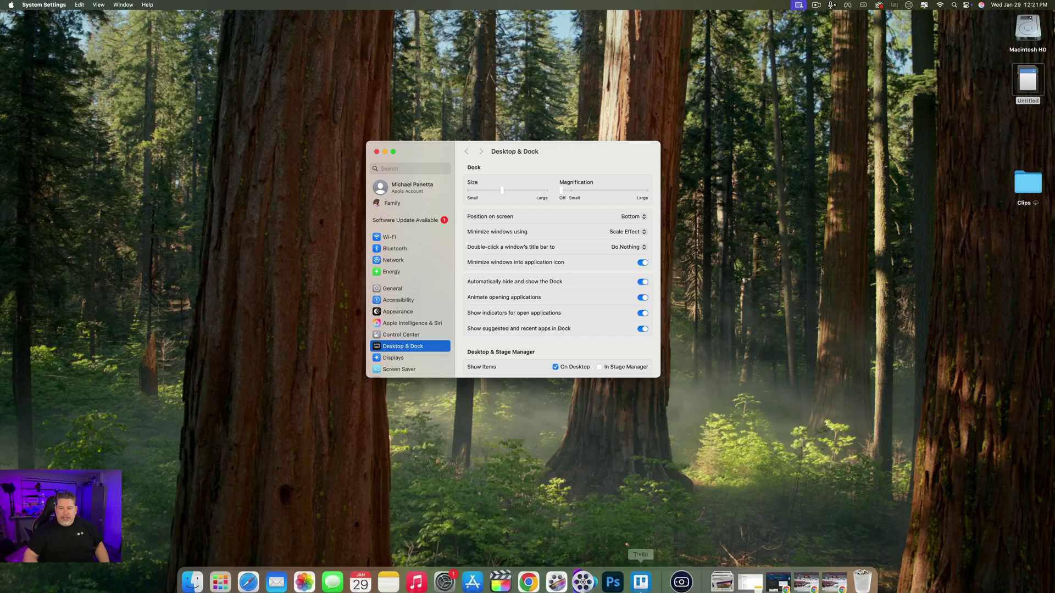
# - Restore two minimized Chrome windows from the Dock and minimize each one into the Chrome icon
pyautogui.click(832, 573)
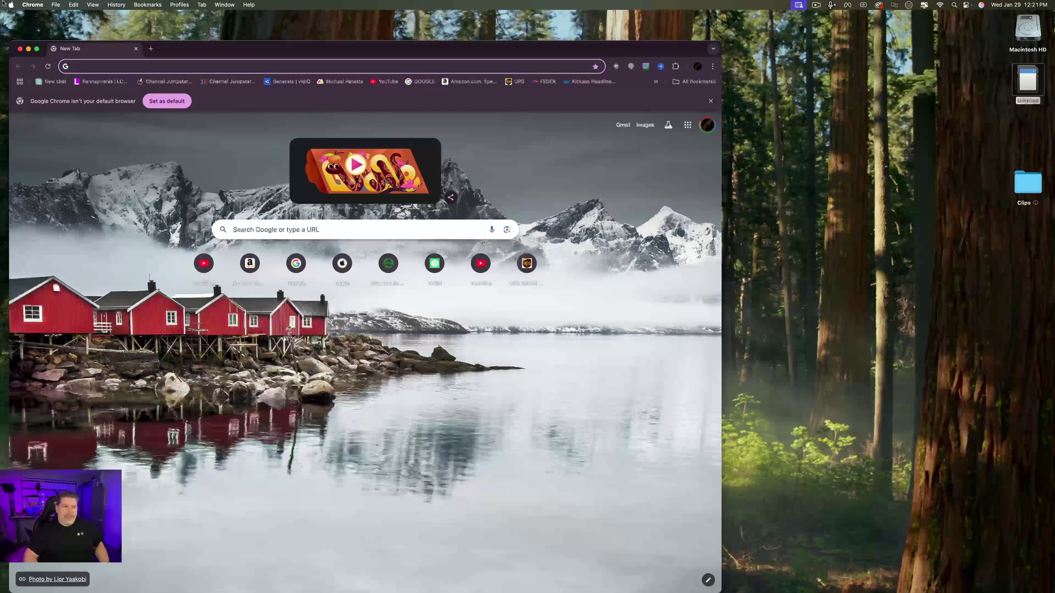
pyautogui.click(28, 49)
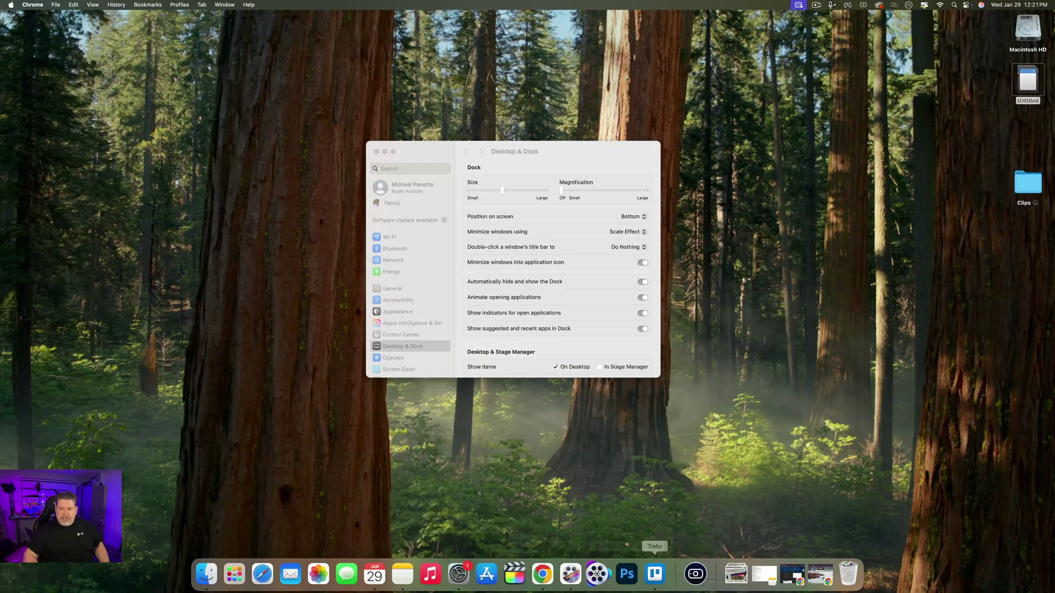
pyautogui.click(820, 574)
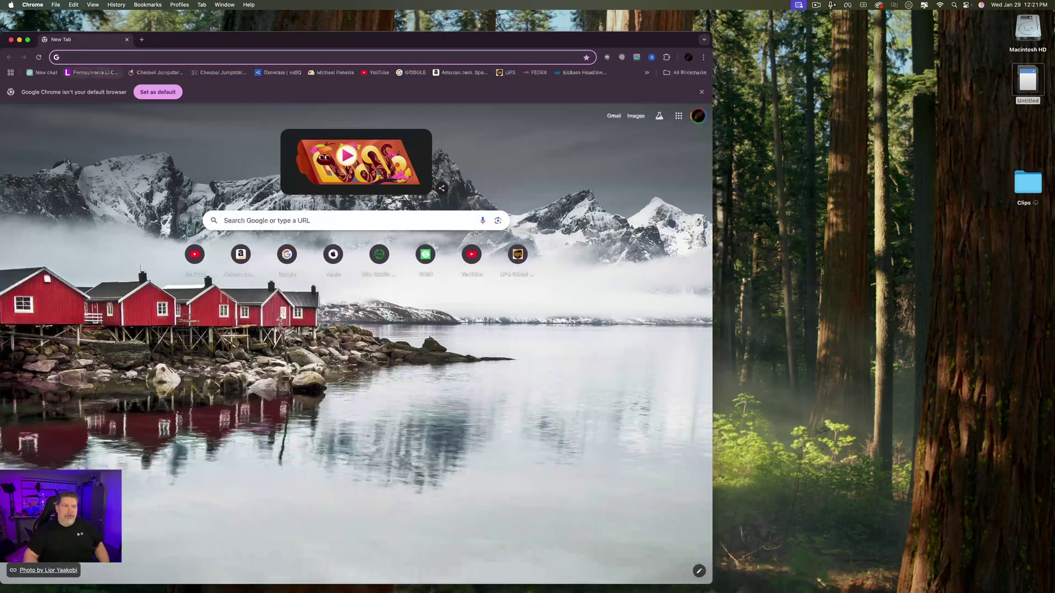
pyautogui.click(20, 40)
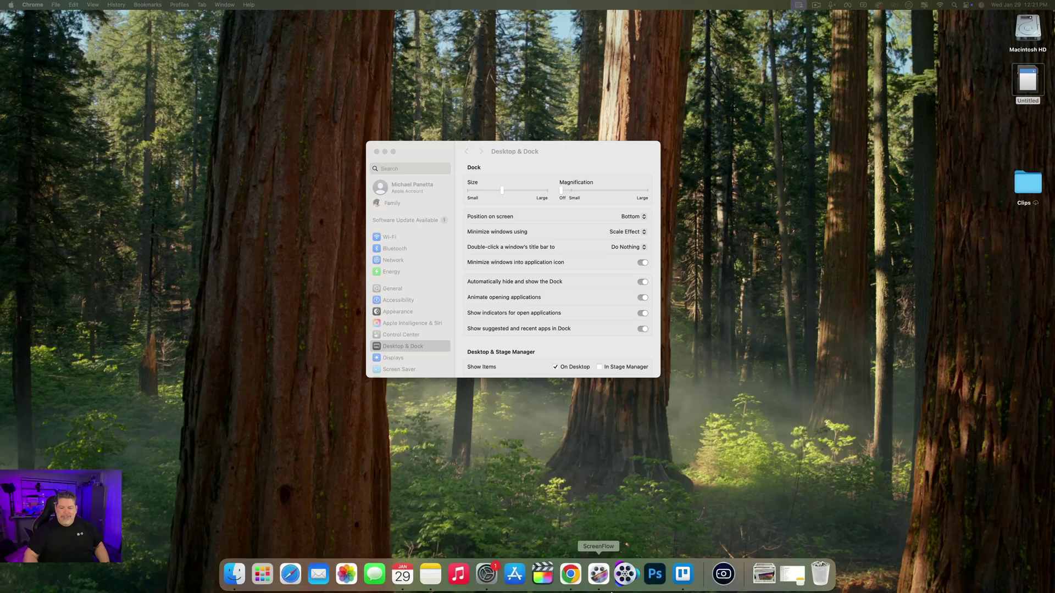
# - Restore the minimized Notes window from the Dock and minimize it into the Notes icon
pyautogui.moveTo(744, 592)
pyautogui.click(788, 575)
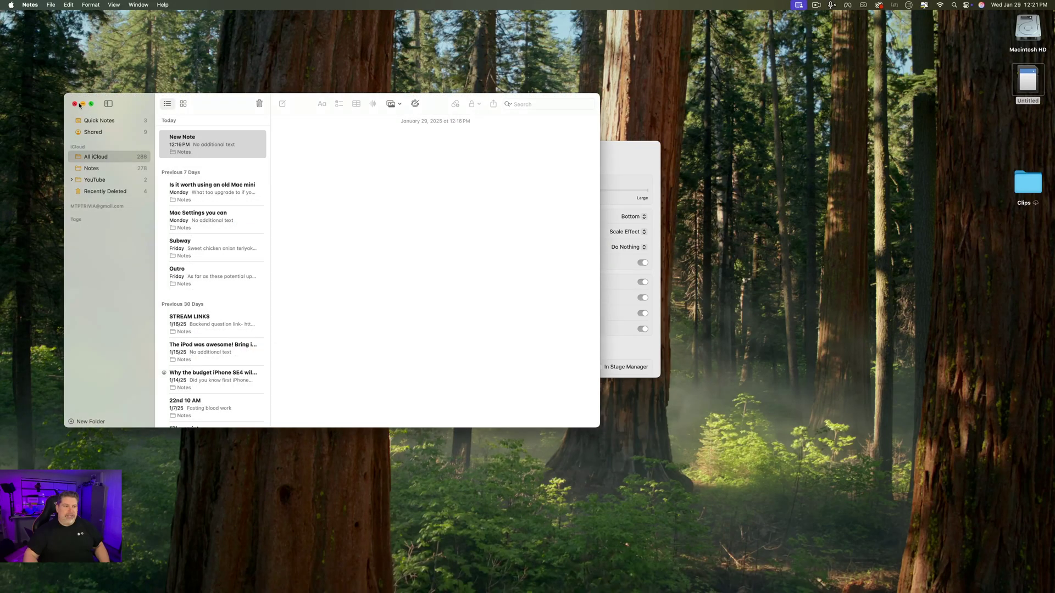
pyautogui.click(82, 105)
pyautogui.moveTo(610, 590)
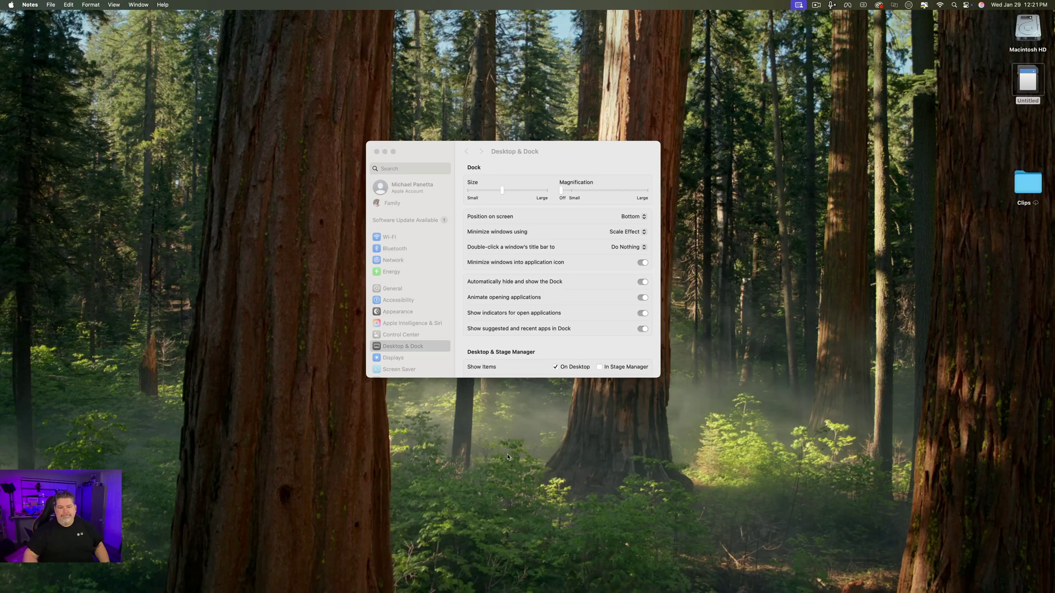
# - Open the Hot Corners settings and review the actions available for the upper-right screen corner, leaving it unassigned
pyautogui.click(610, 290)
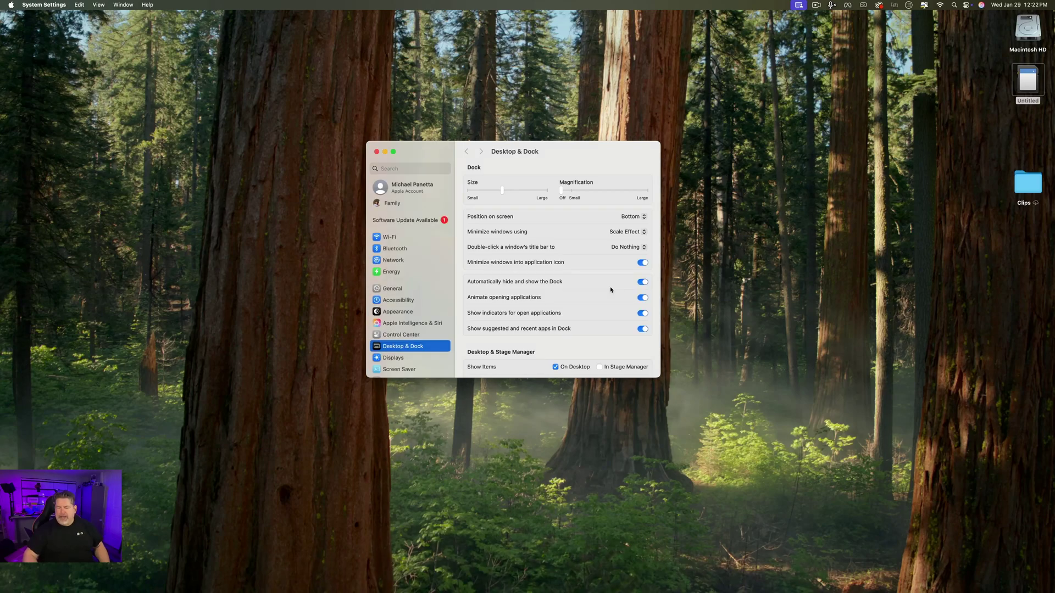
pyautogui.scroll(-10, 610, 290)
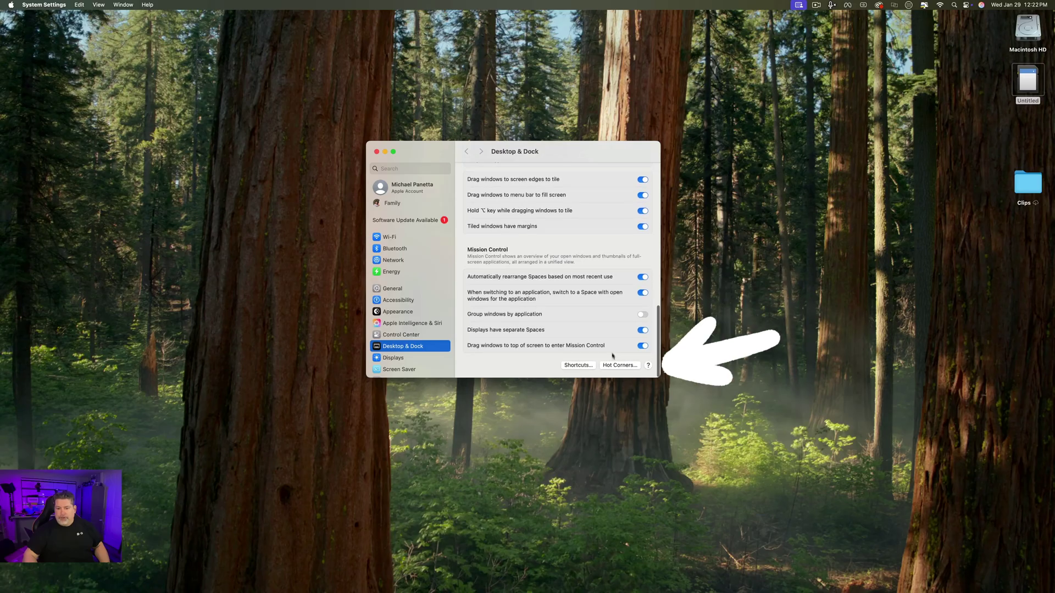
pyautogui.click(615, 365)
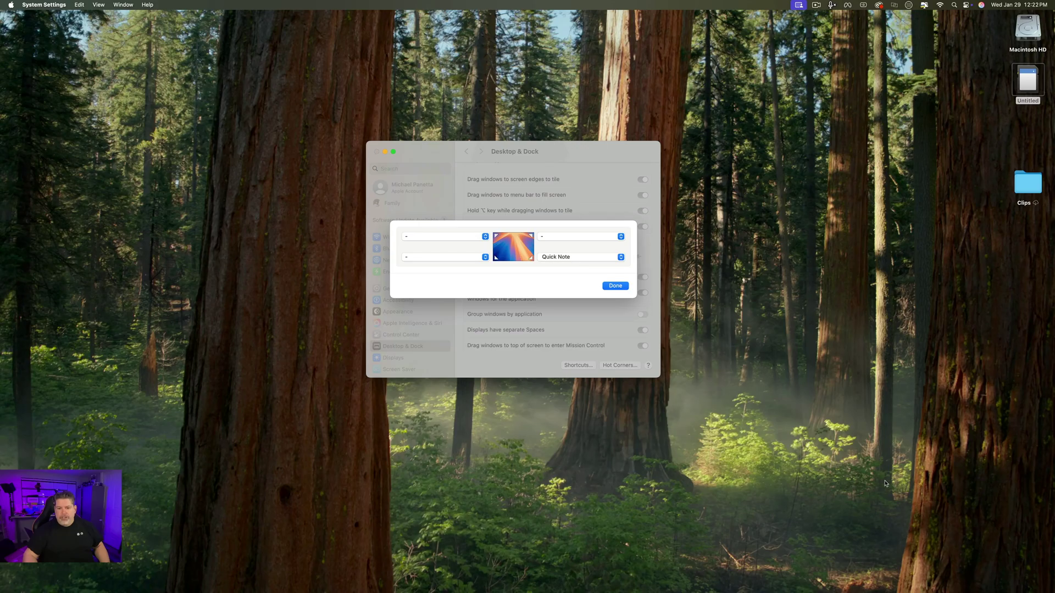
pyautogui.moveTo(1052, 591)
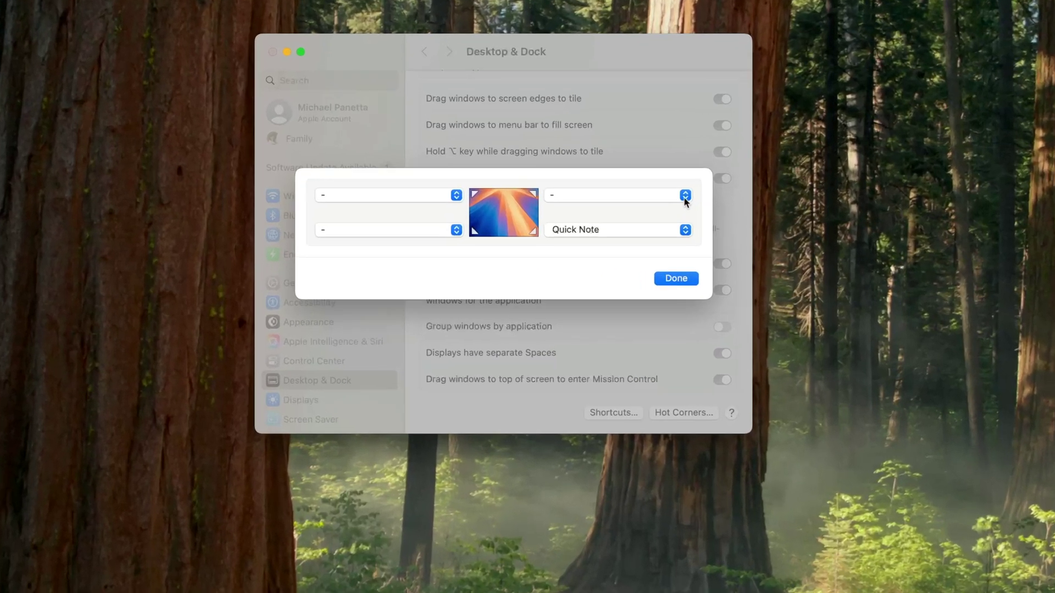
pyautogui.click(621, 236)
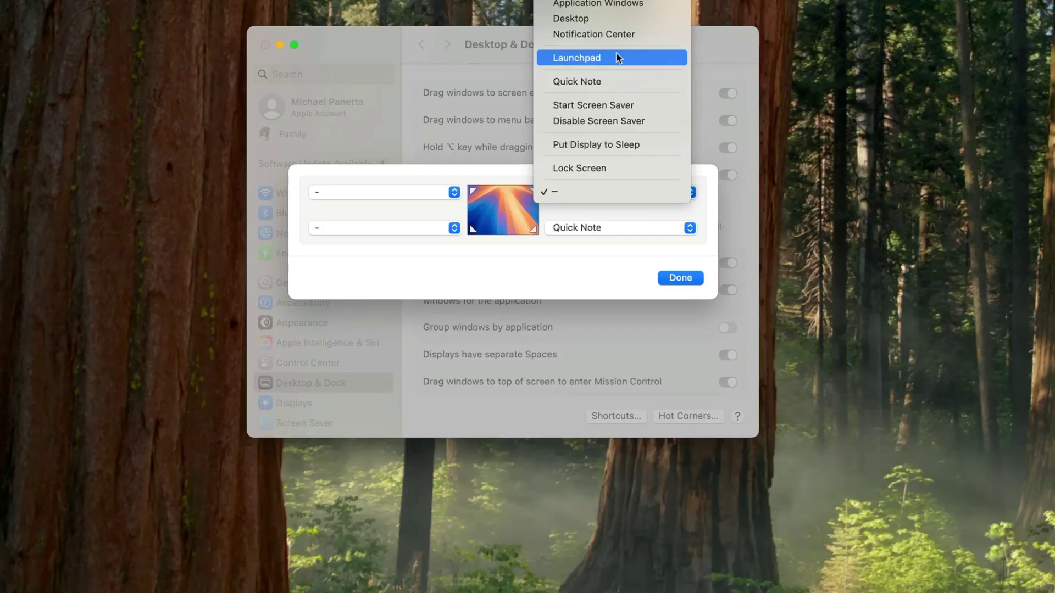
pyautogui.click(720, 42)
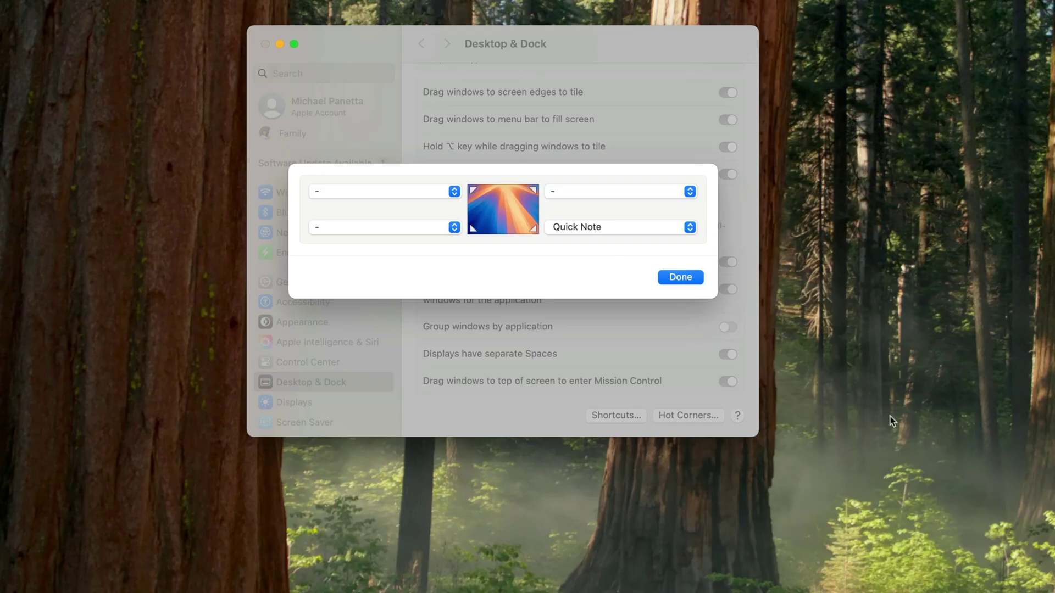
# - Assign Quick Note with the Control+Command modifiers to the lower-right hot corner and test the corner
pyautogui.click(689, 227)
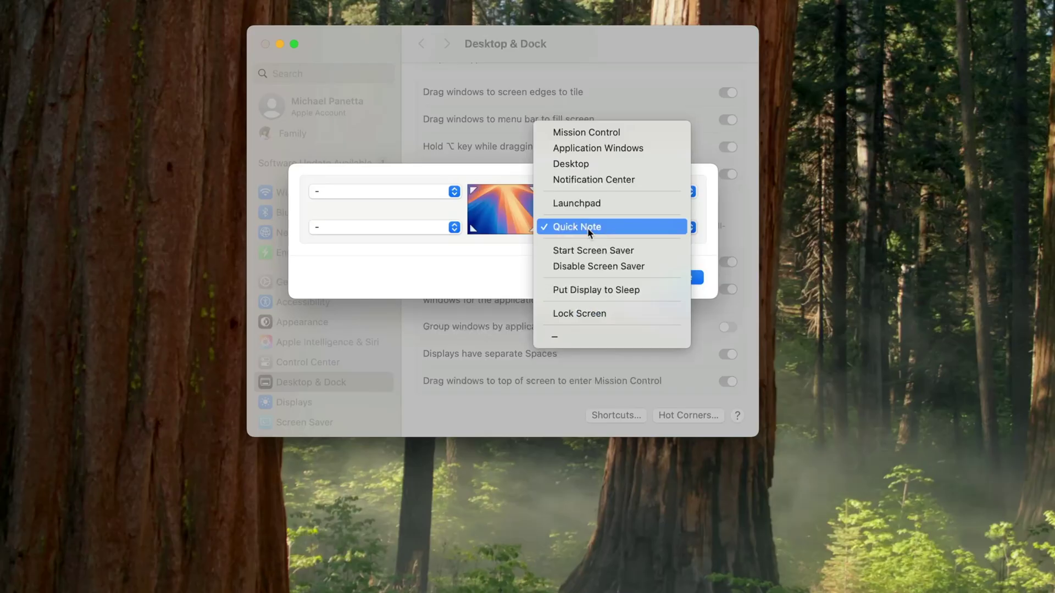
pyautogui.press('super')
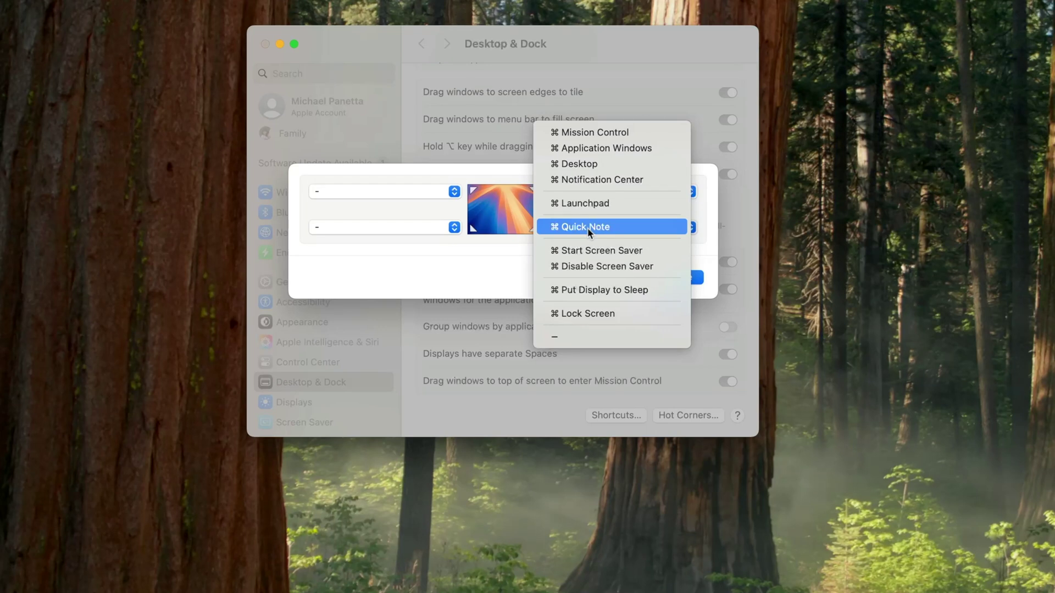
pyautogui.press('ctrl+super')
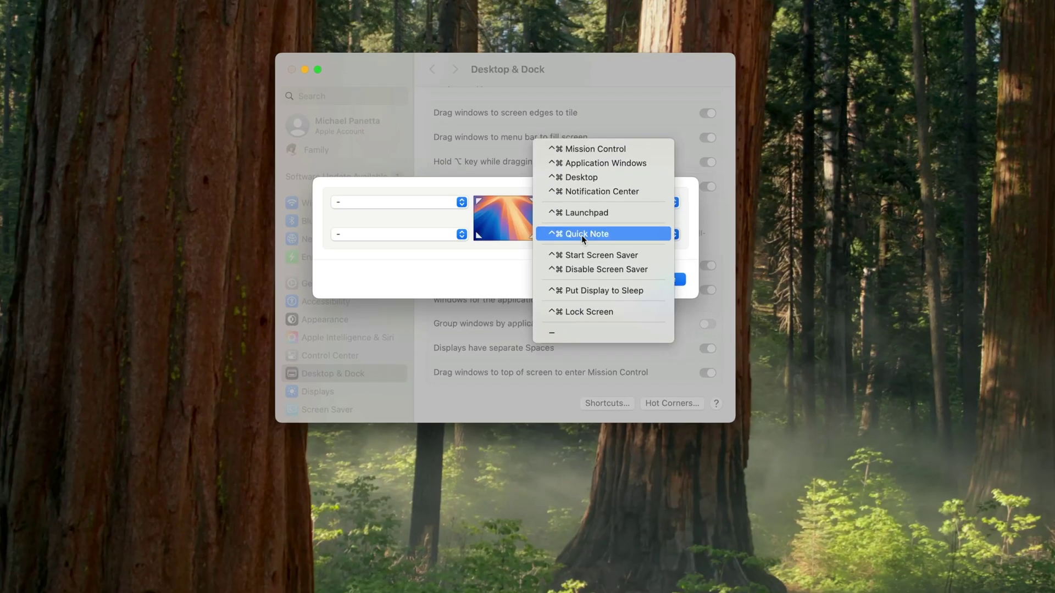
pyautogui.keyDown('ctrl'); pyautogui.keyDown('super'); pyautogui.click(588, 227); pyautogui.keyUp('super'); pyautogui.keyUp('ctrl')
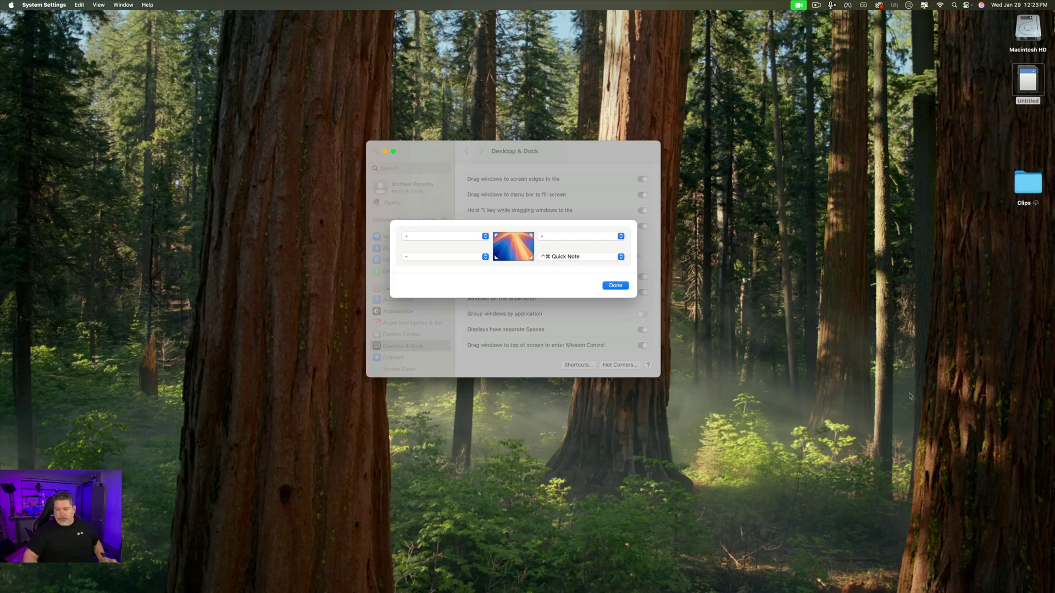
pyautogui.moveTo(1052, 591)
pyautogui.click(956, 506)
pyautogui.click(885, 478)
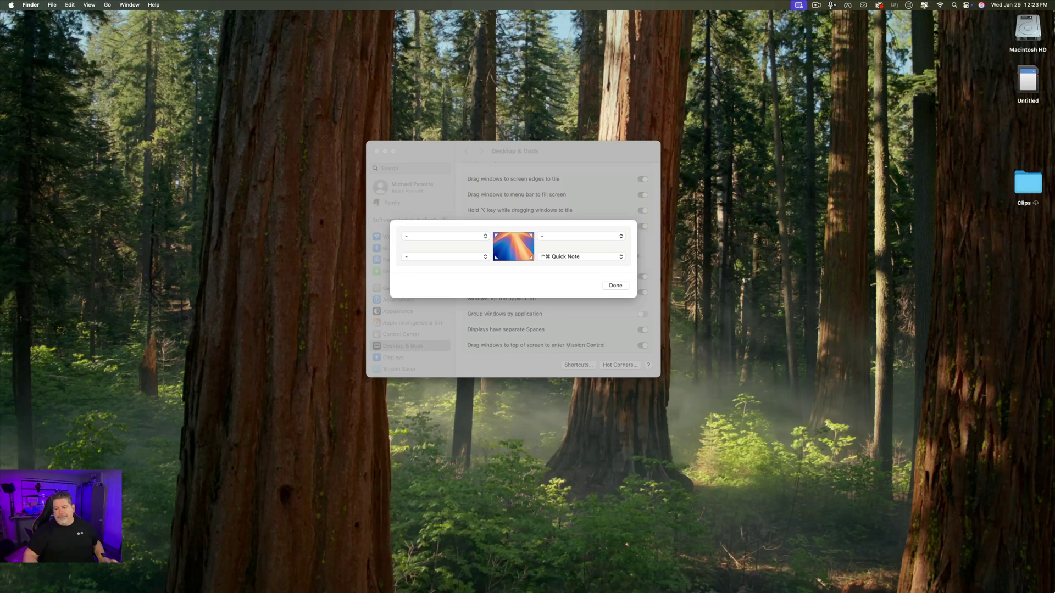
# - Remove the Quick Note action from the lower-right hot corner and save the Hot Corners settings
pyautogui.click(585, 256)
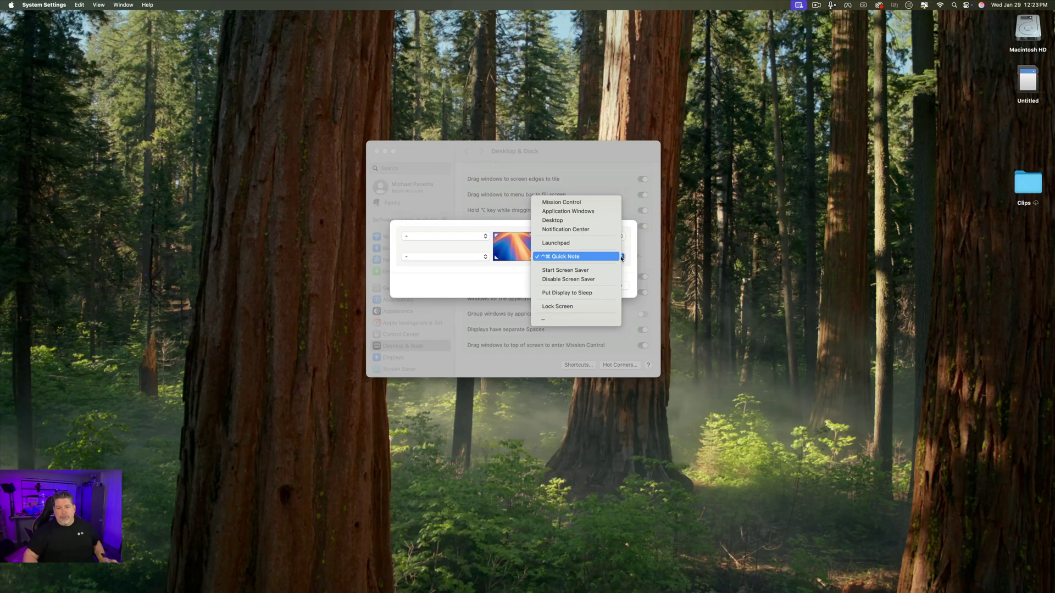
pyautogui.click(587, 319)
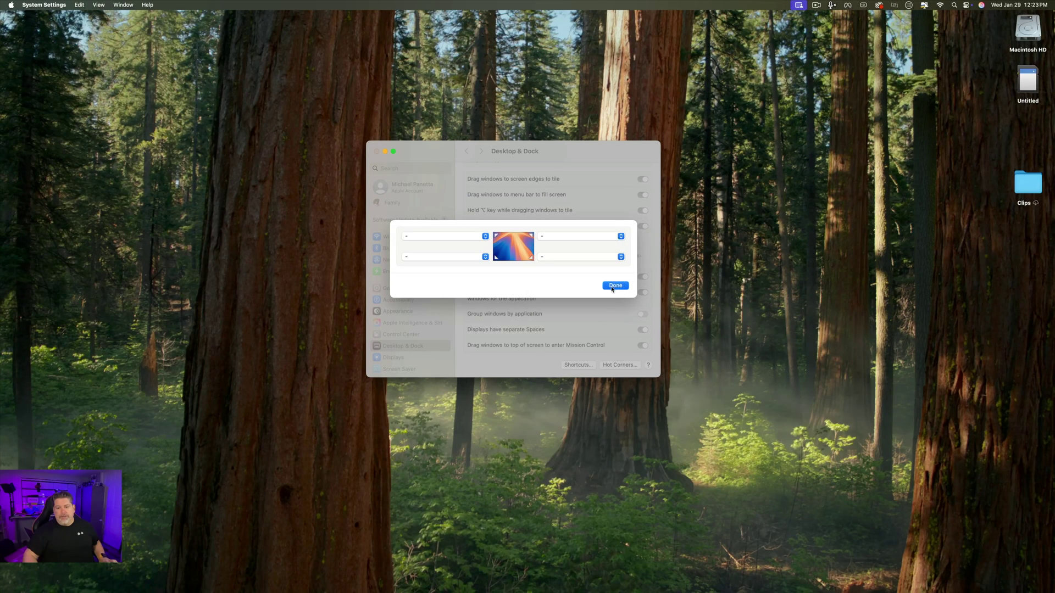
pyautogui.click(613, 285)
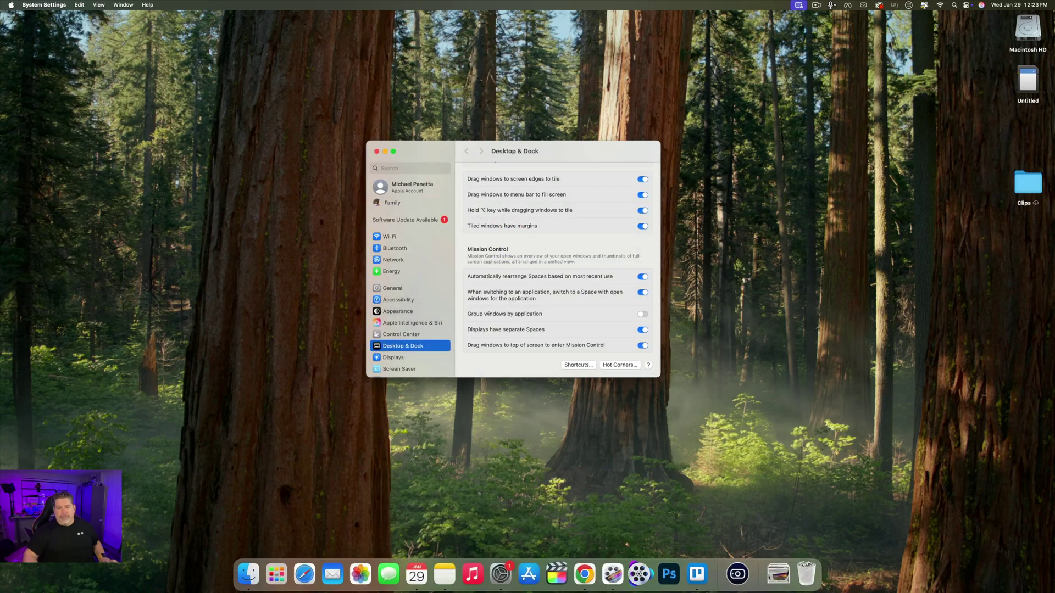
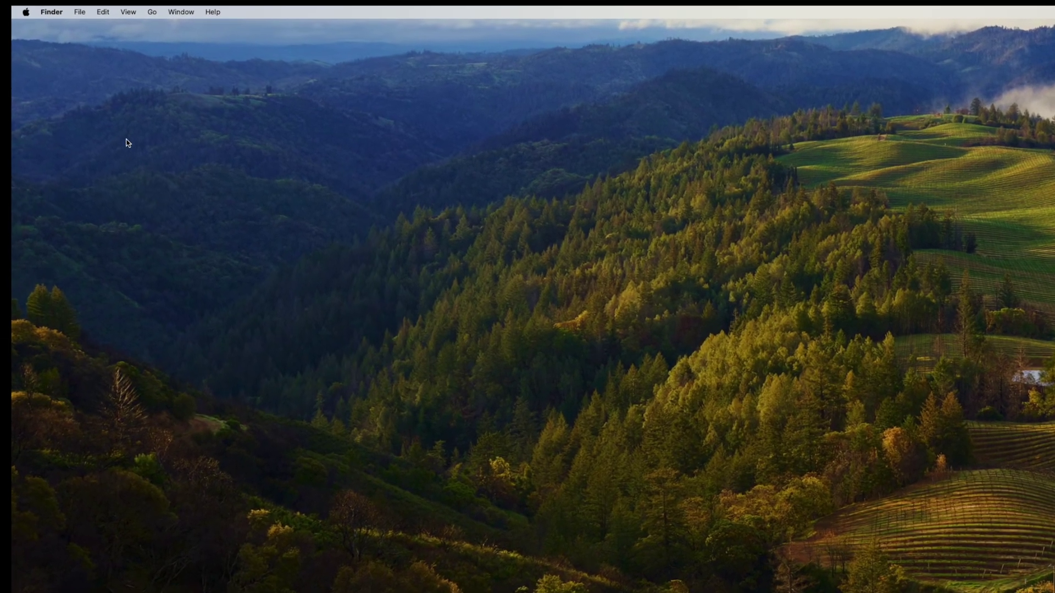
# - Open the Control Center page in System Settings and adjust a Battery module option under Other Modules
pyautogui.click(26, 12)
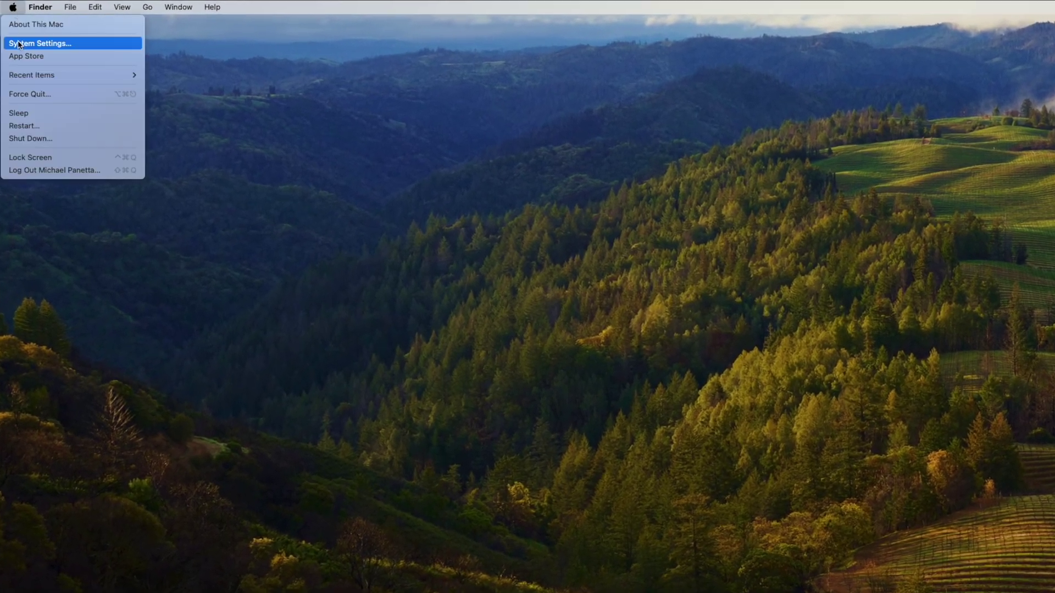
pyautogui.click(18, 44)
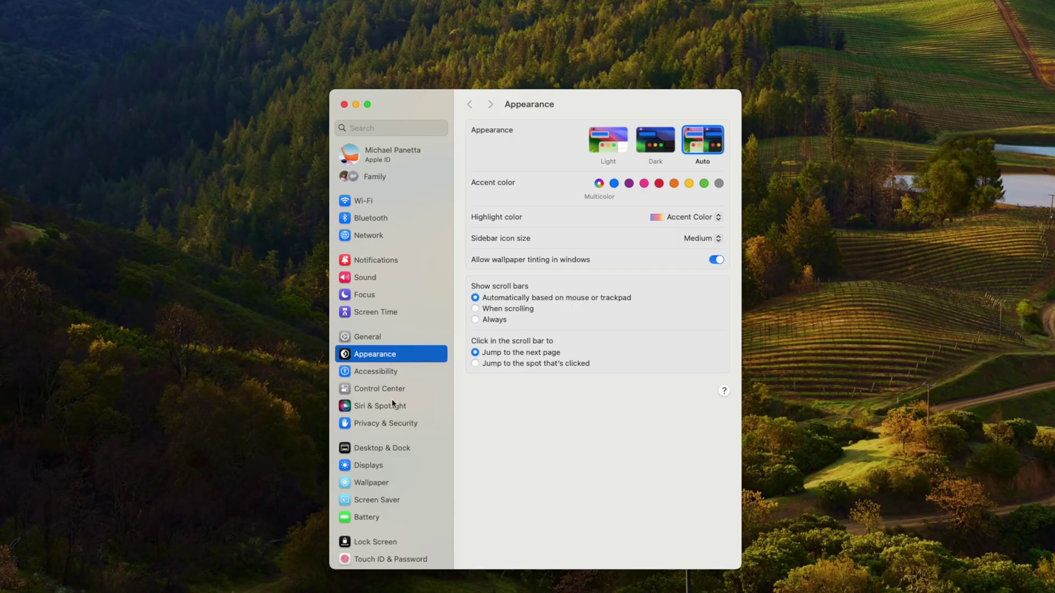
pyautogui.click(391, 391)
pyautogui.scroll(-5, 584, 371)
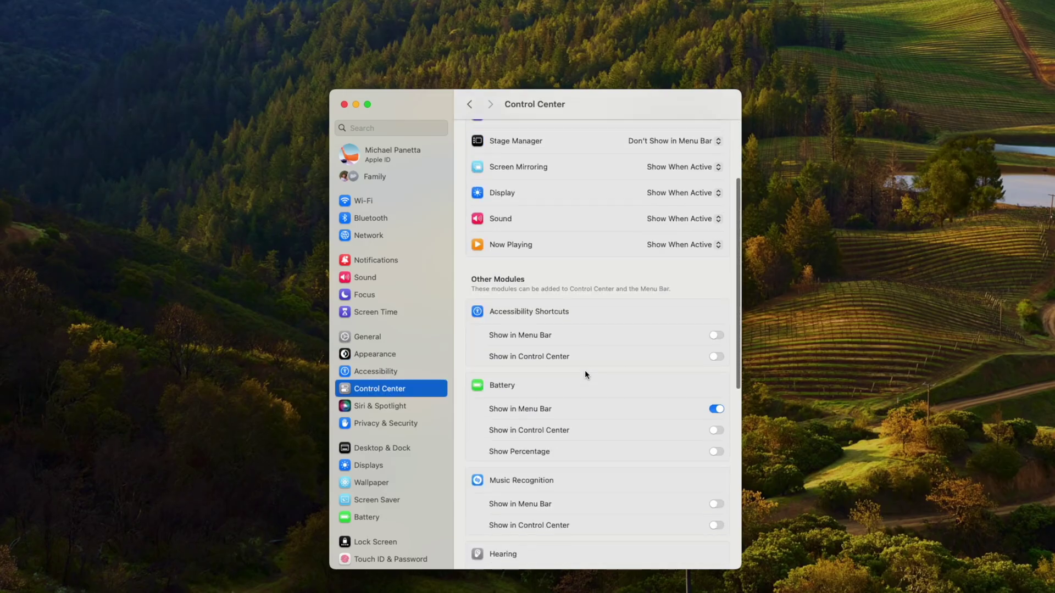
pyautogui.click(718, 390)
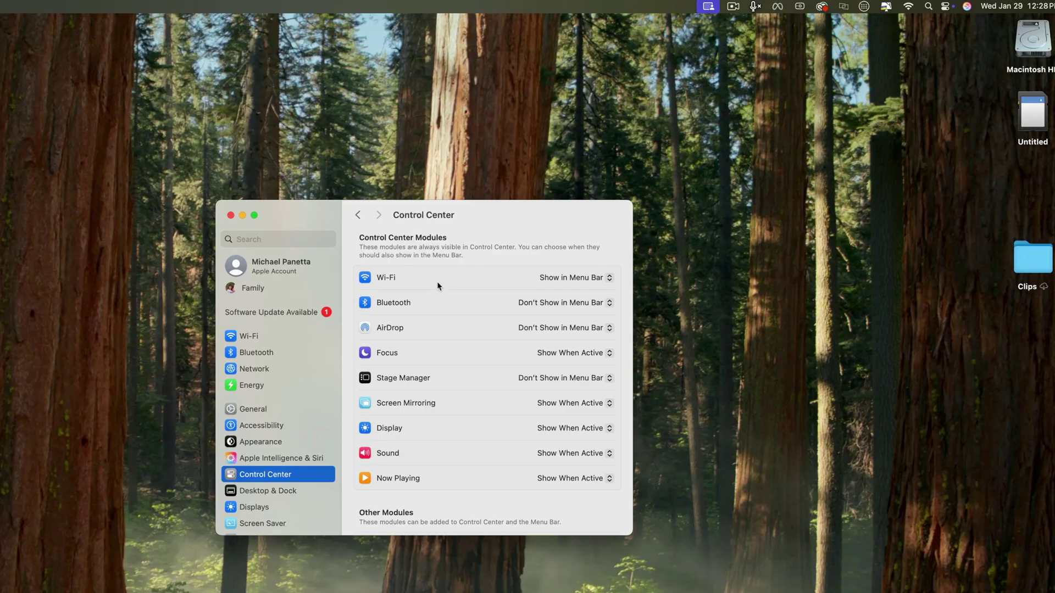
# - Review the Wi-Fi module's display options and set the Bluetooth module to Show in Menu Bar
pyautogui.click(607, 278)
pyautogui.click(482, 284)
pyautogui.click(605, 303)
pyautogui.click(578, 290)
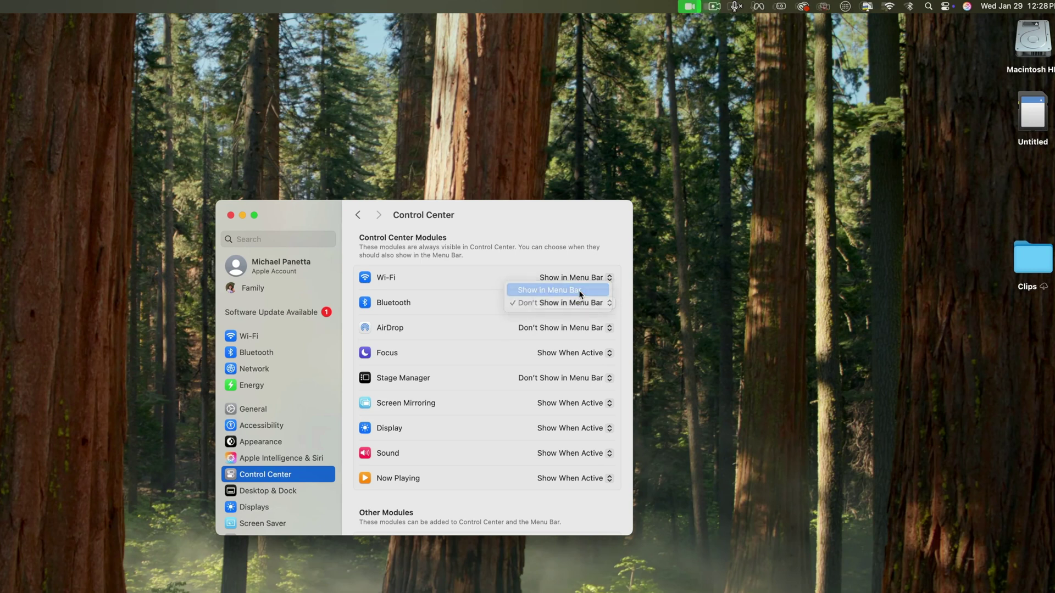
# - Examine the Bluetooth device list from the menu bar, close it, and look over the remaining Control Center modules
pyautogui.click(910, 7)
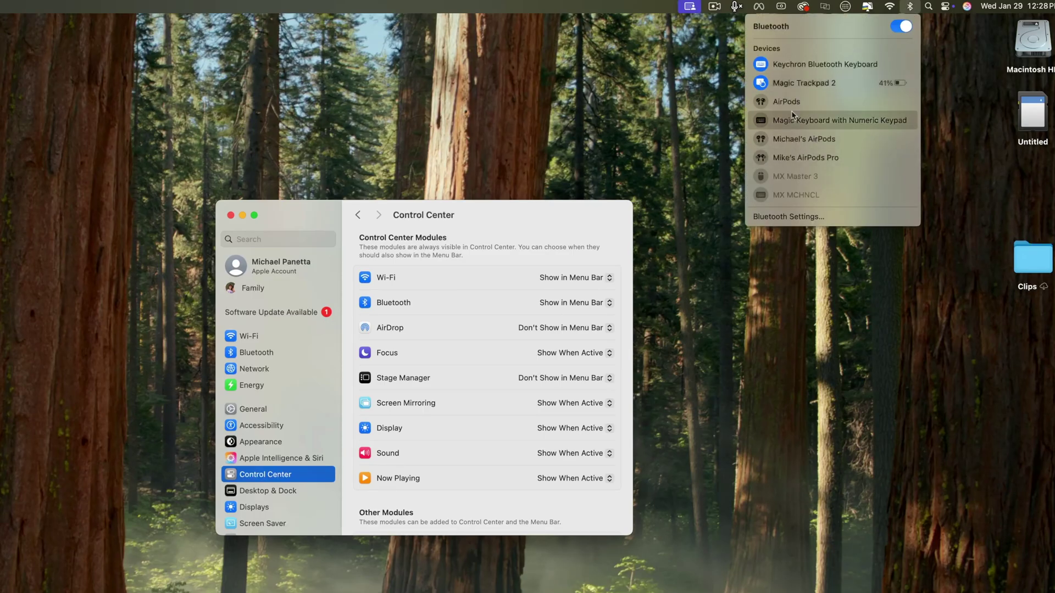
pyautogui.click(645, 90)
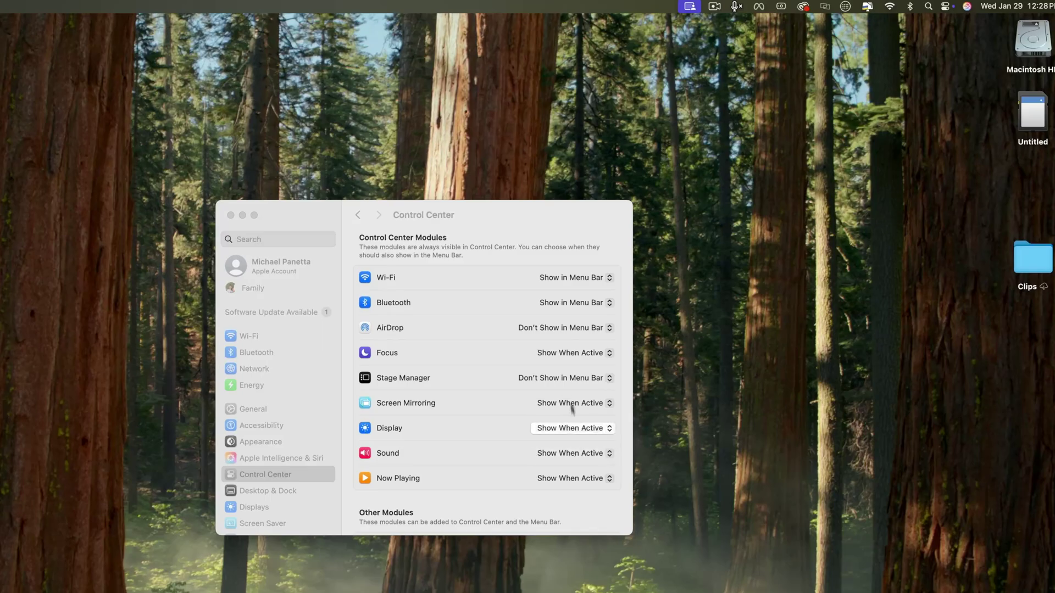
pyautogui.scroll(-5, 471, 408)
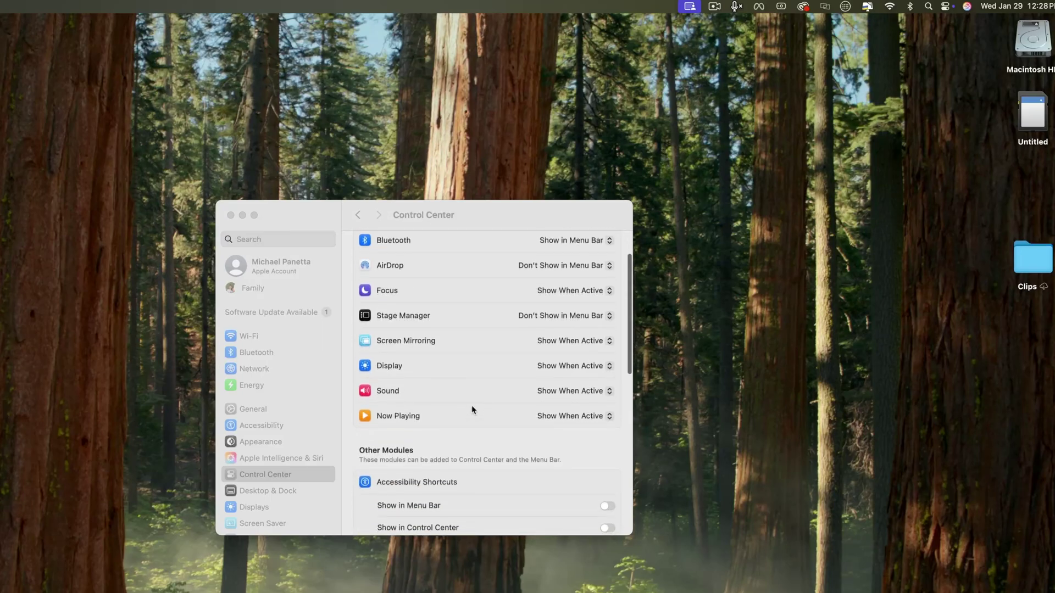
# - Set both Siri and Spotlight to Don't Show in Menu Bar in the Menu Bar Only section of Control Center settings
pyautogui.scroll(5, 489, 369)
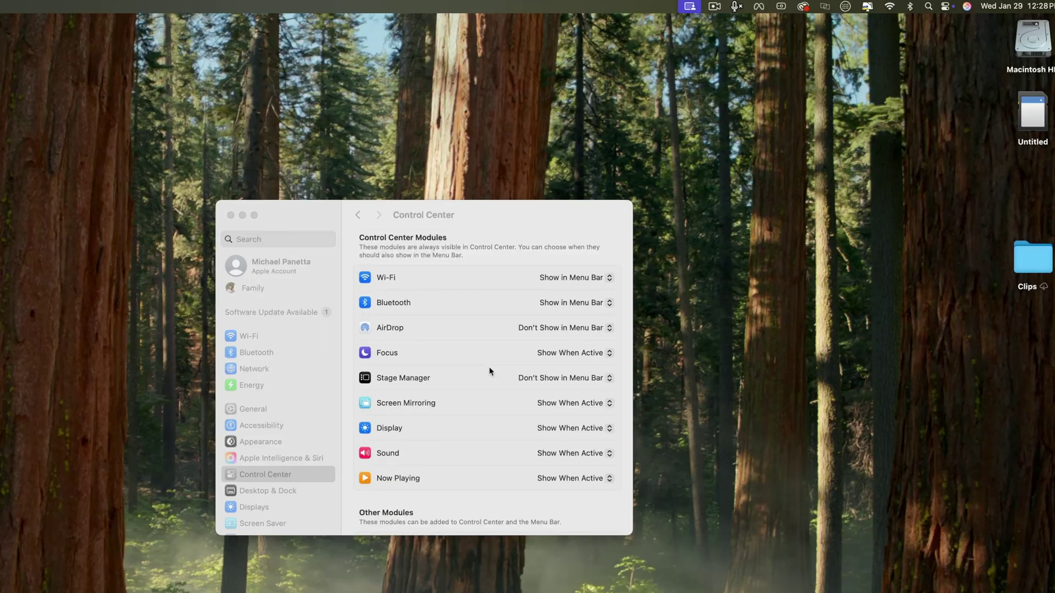
pyautogui.scroll(-10, 490, 369)
pyautogui.scroll(-8, 489, 371)
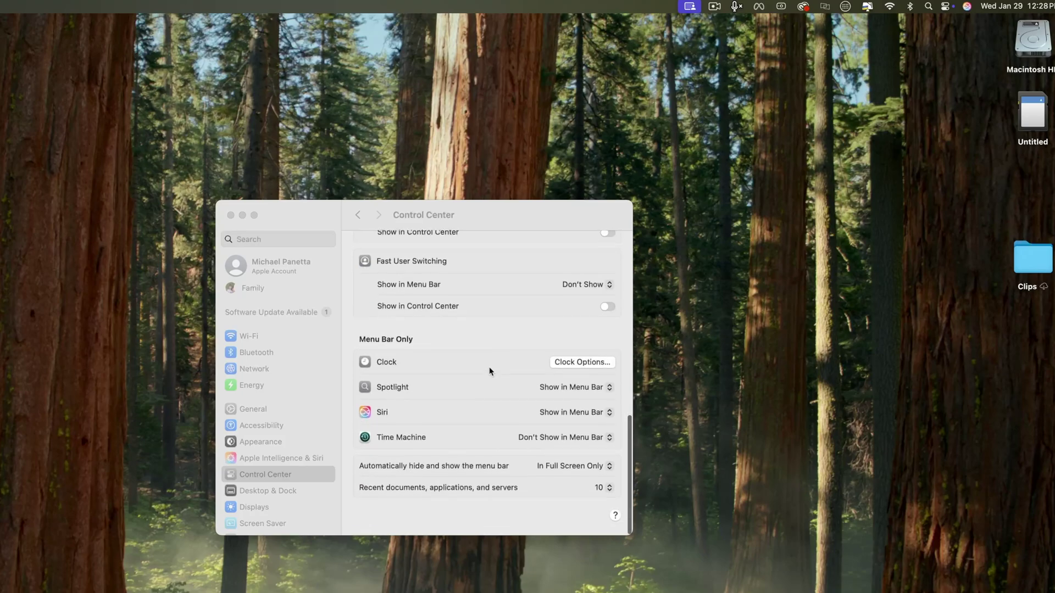
pyautogui.click(609, 418)
pyautogui.click(571, 427)
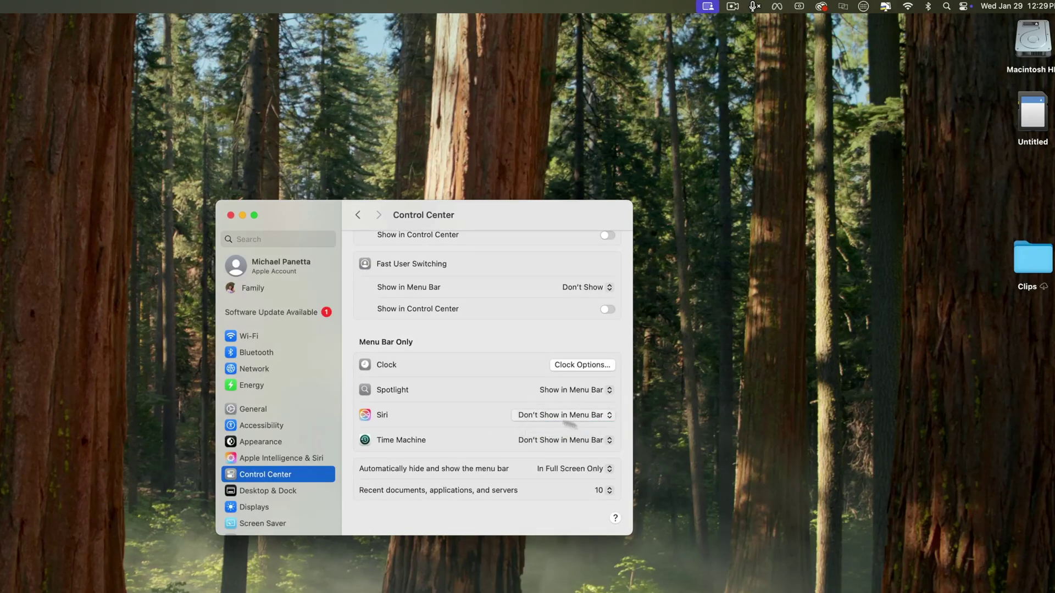
pyautogui.click(609, 391)
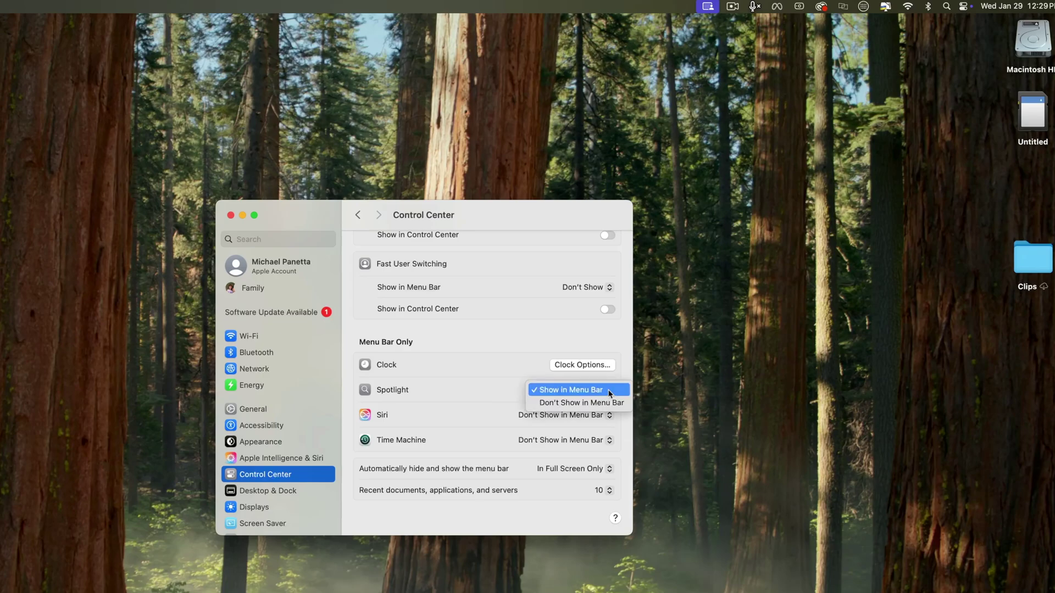
pyautogui.click(591, 404)
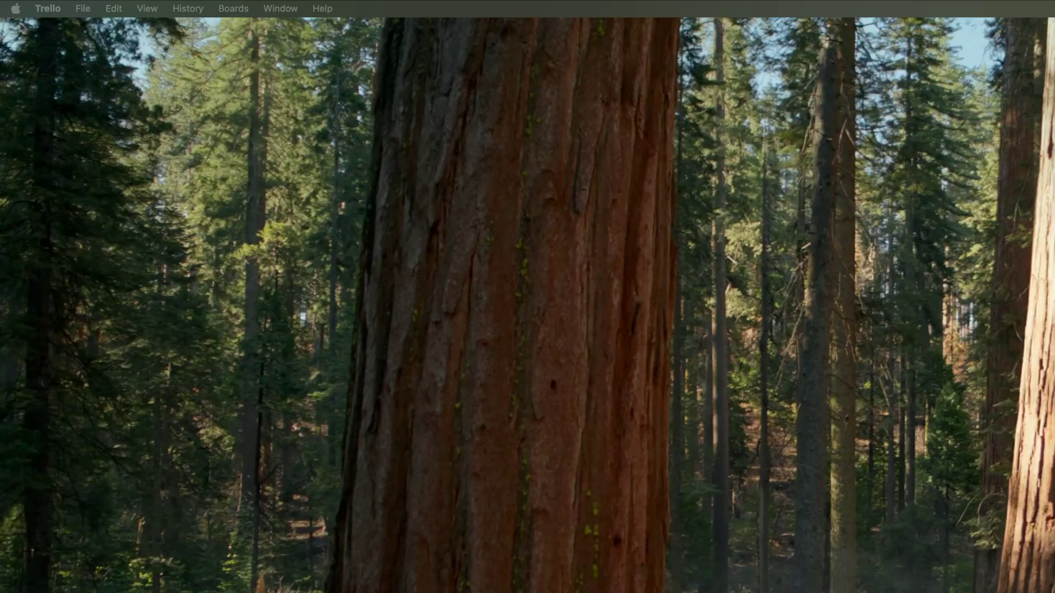
# - Open the Trackpad page in System Settings and review the Point & Click options
pyautogui.click(14, 9)
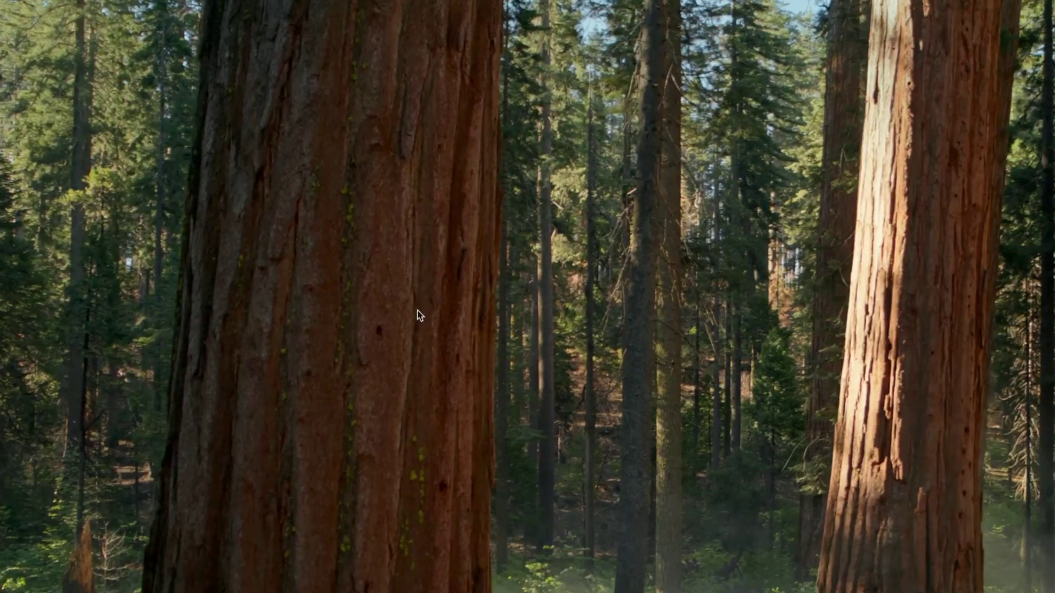
pyautogui.scroll(-10, 388, 291)
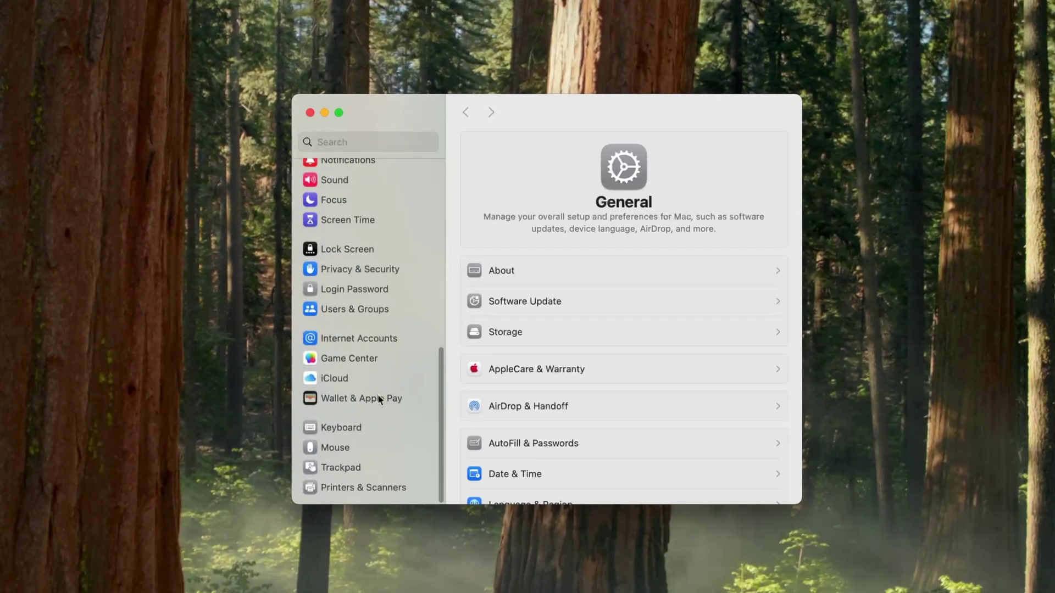
pyautogui.click(342, 467)
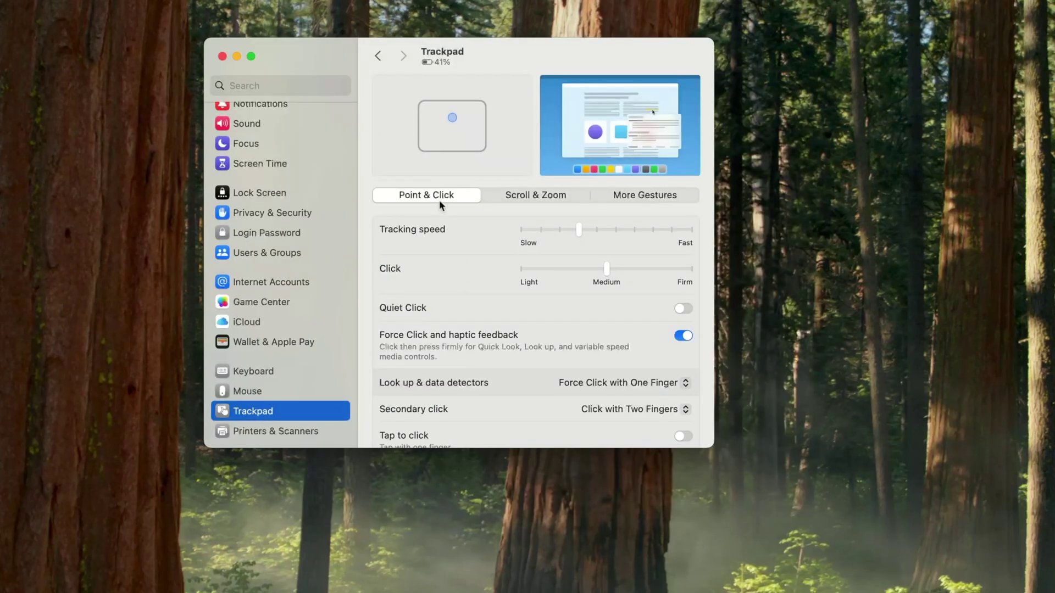
pyautogui.scroll(-1, 456, 270)
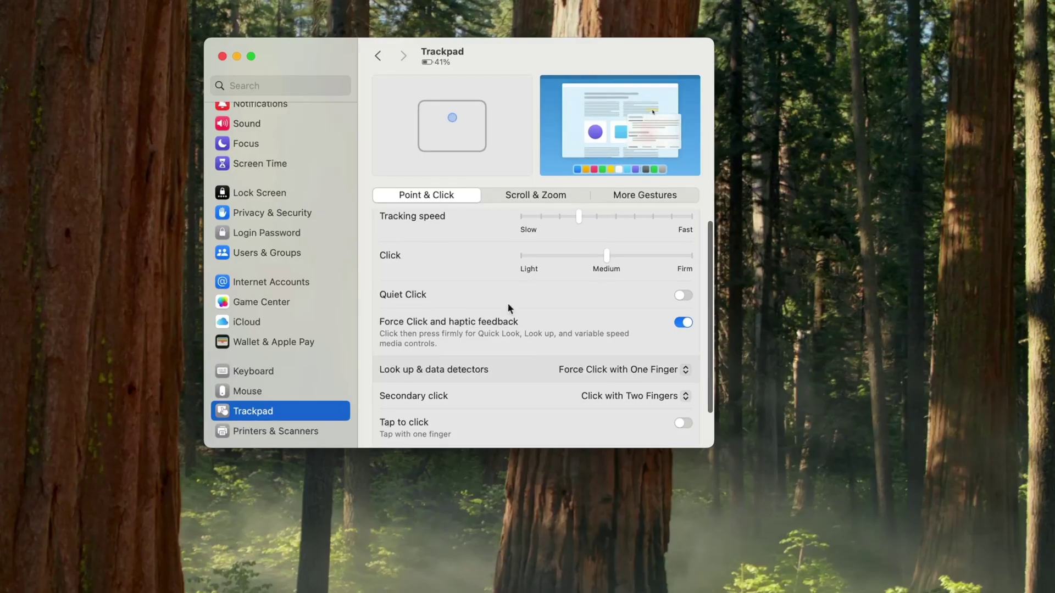
pyautogui.scroll(-2, 510, 309)
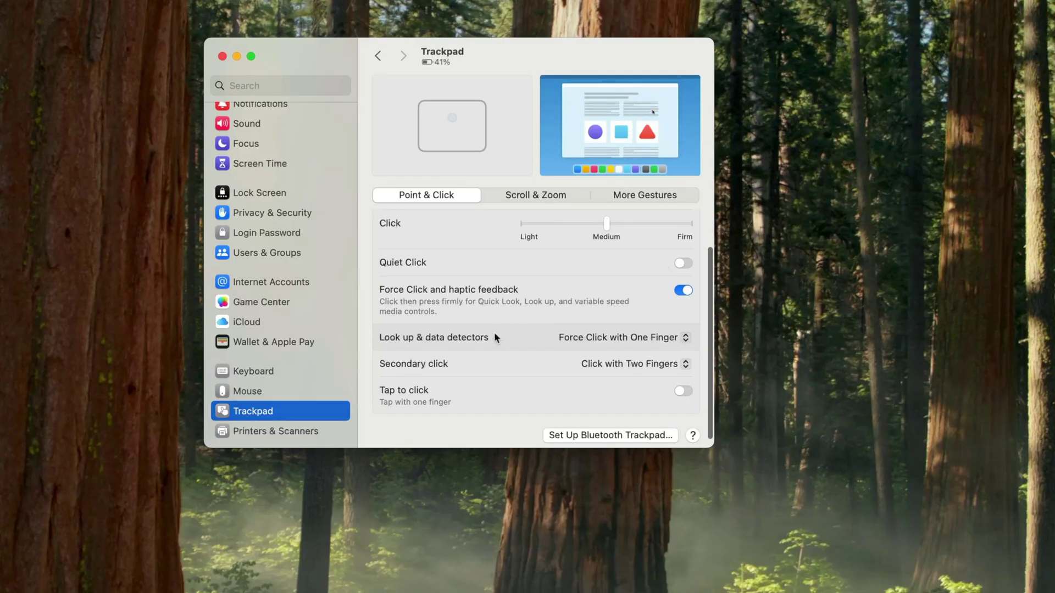
pyautogui.scroll(-1, 496, 337)
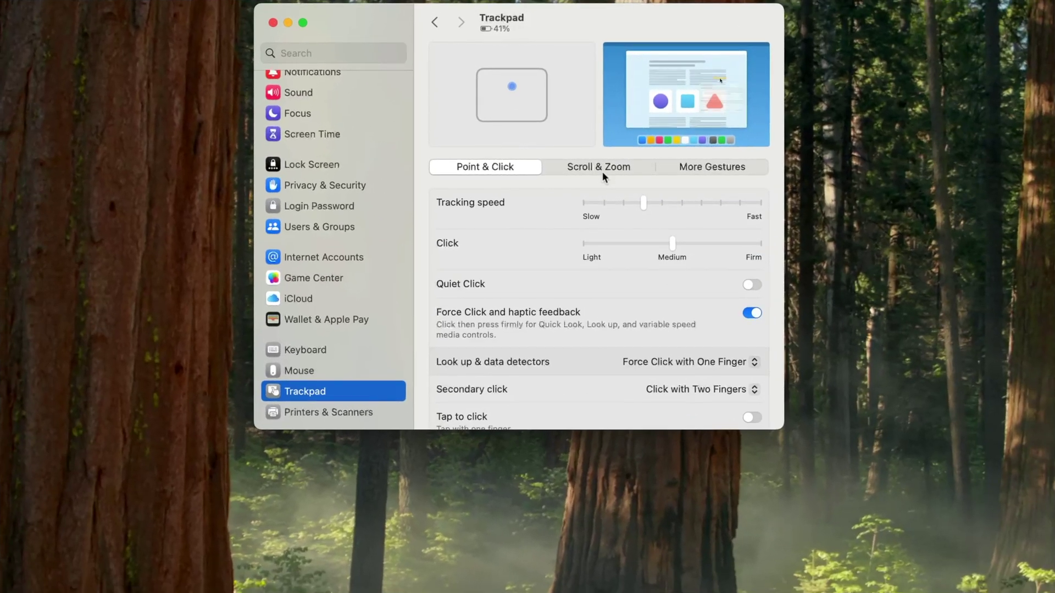
# - Show the trackpad's Scroll & Zoom options and try scrolling the list of settings categories with Natural scrolling on
pyautogui.click(598, 167)
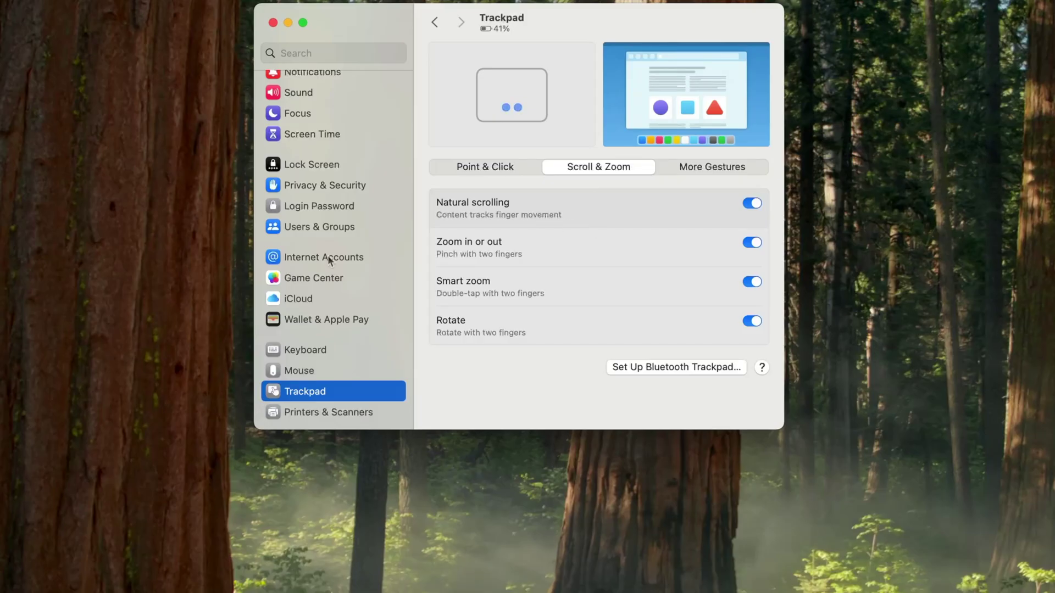
pyautogui.scroll(5, 328, 257)
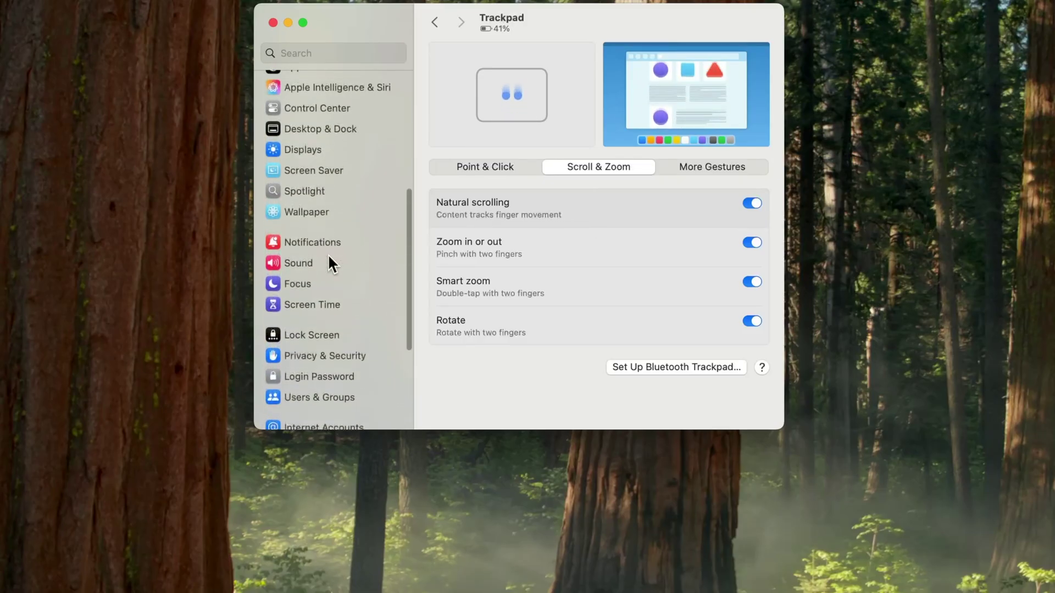
pyautogui.scroll(6, 328, 257)
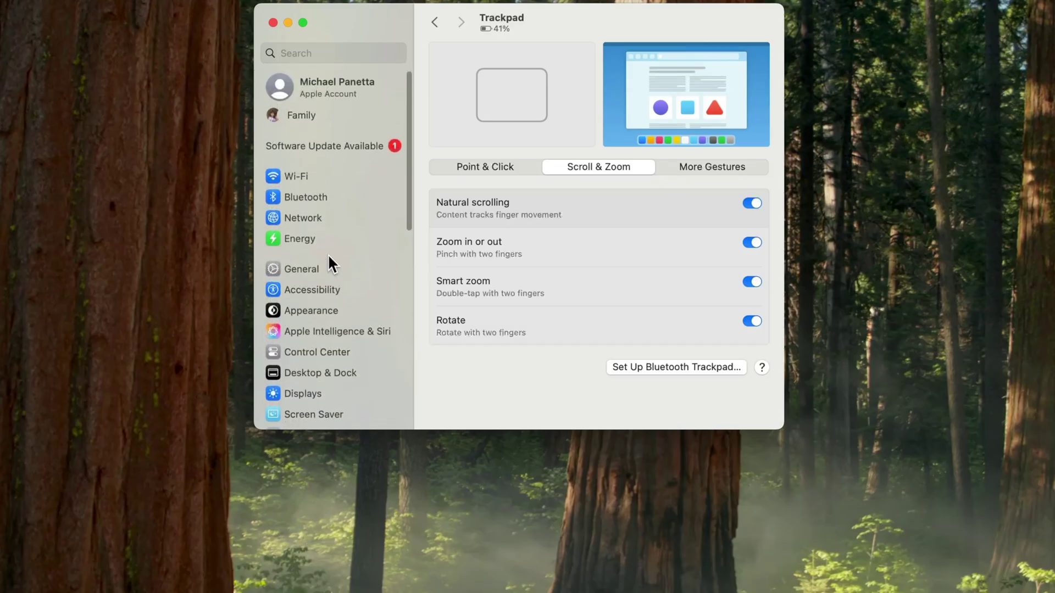
pyautogui.scroll(-10, 330, 262)
pyautogui.scroll(10, 330, 262)
pyautogui.scroll(-10, 329, 263)
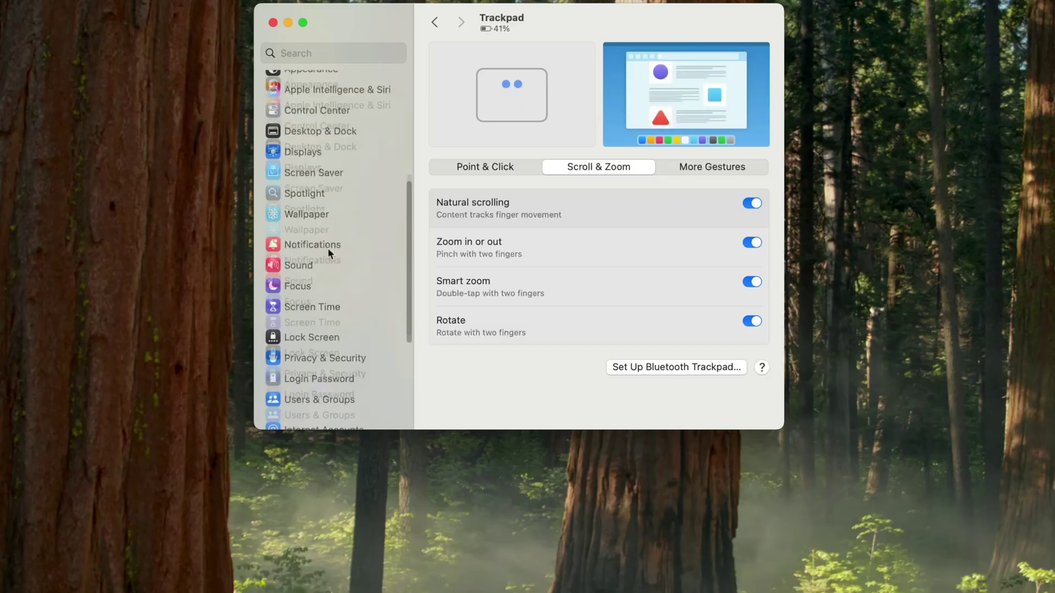
# - Turn off the trackpad's Natural scrolling to compare the scroll direction in the settings list, and turn it back on
pyautogui.click(753, 204)
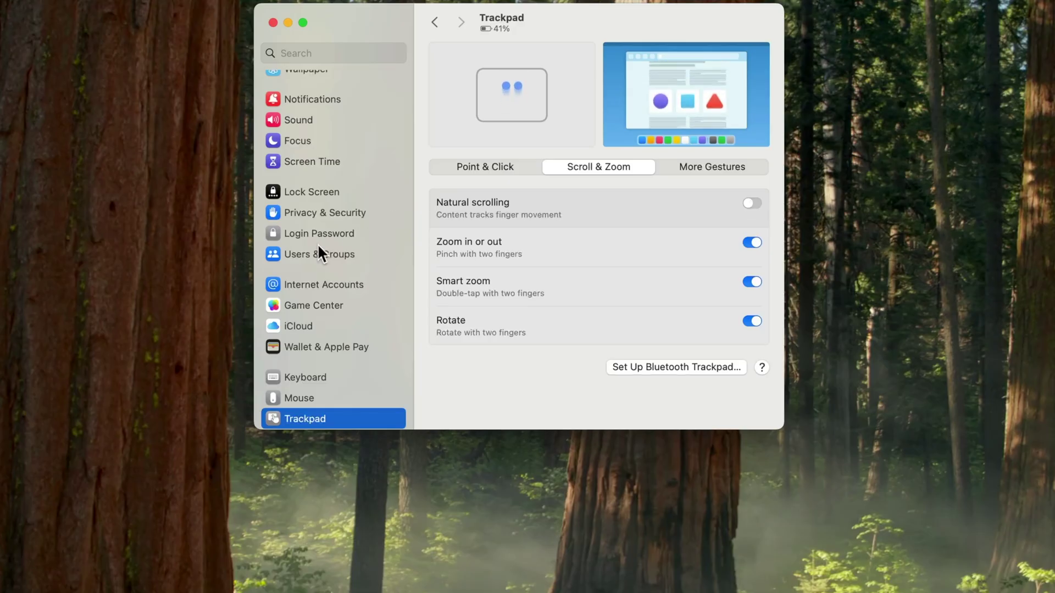
pyautogui.scroll(10, 322, 253)
pyautogui.scroll(-10, 321, 254)
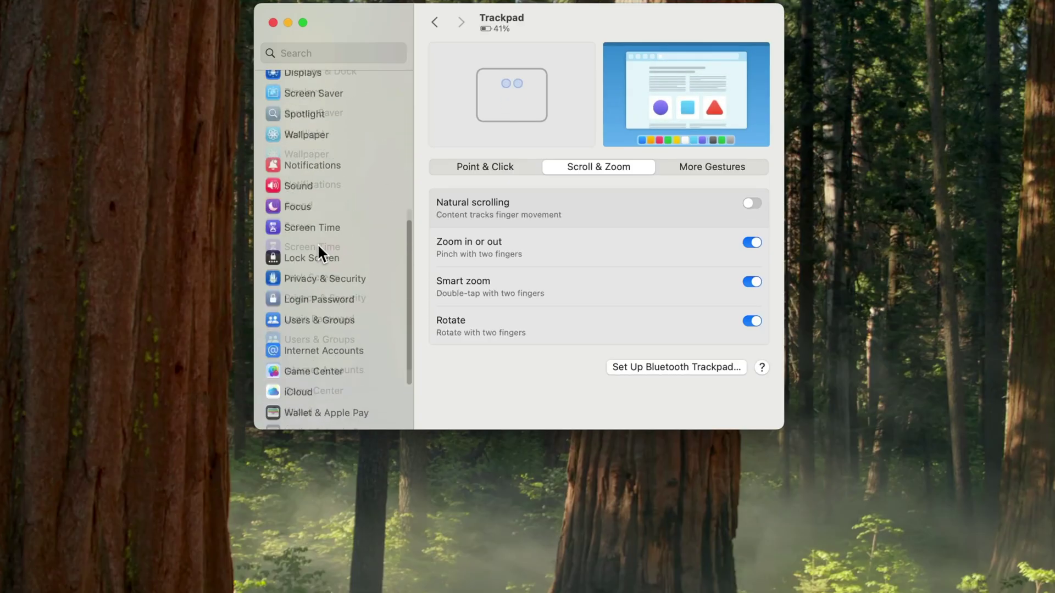
pyautogui.scroll(3, 321, 254)
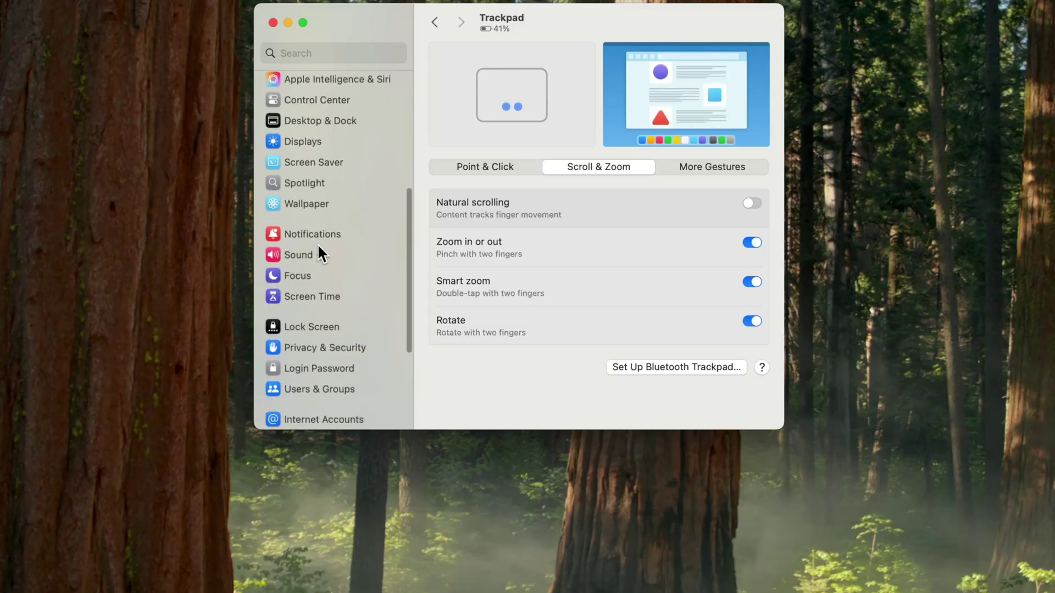
pyautogui.click(753, 204)
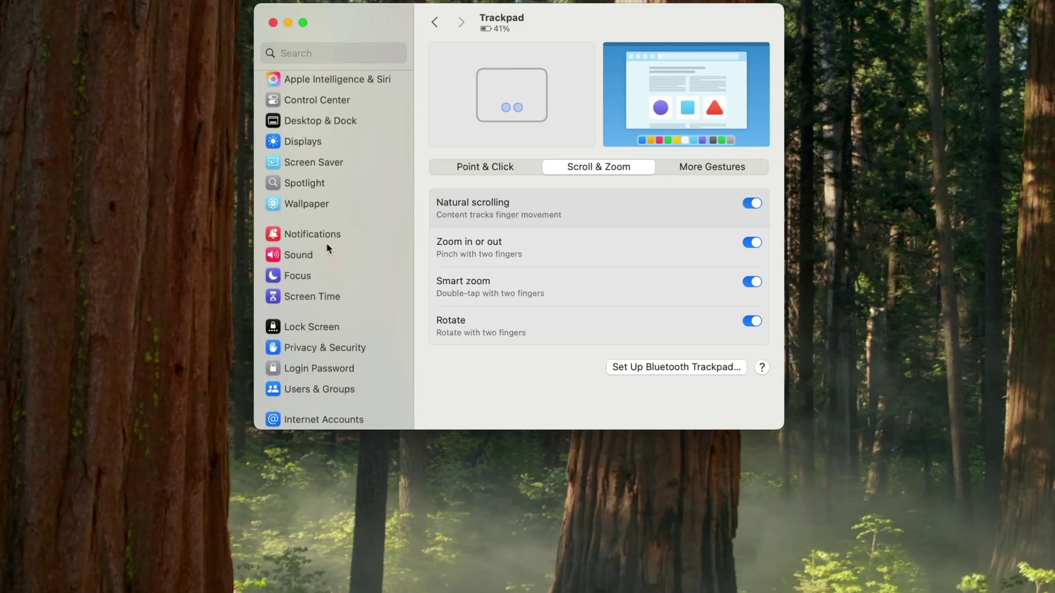
pyautogui.scroll(5, 330, 252)
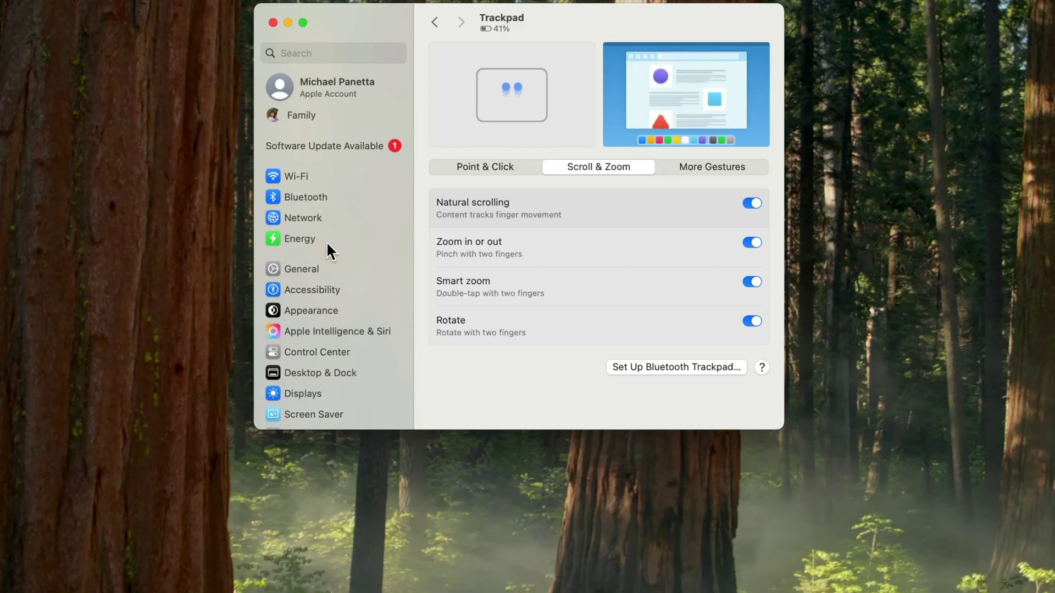
pyautogui.scroll(-5, 329, 251)
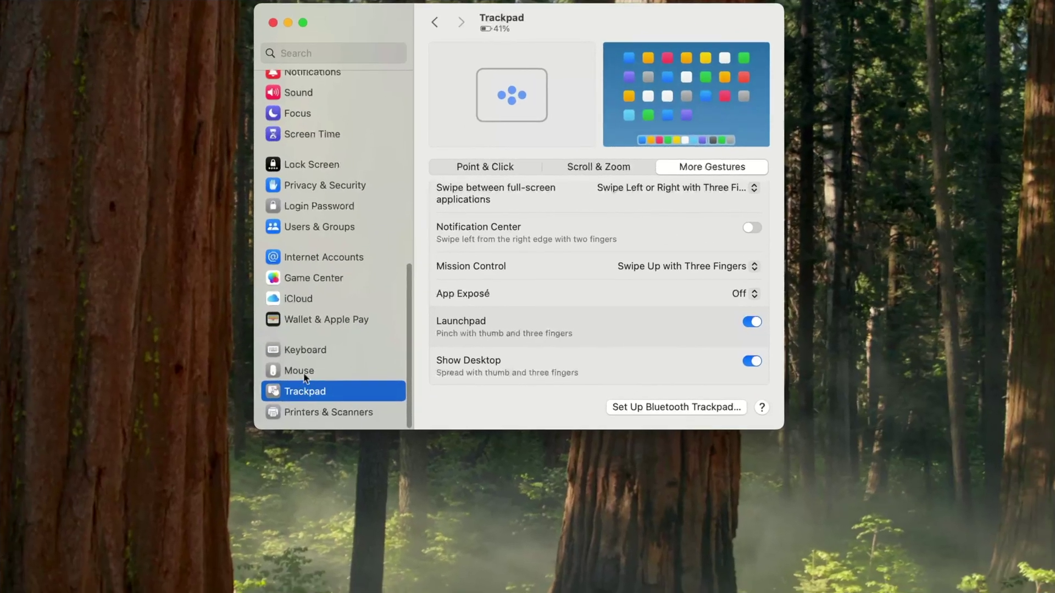
# - Open the Mouse settings page and try out mouse scrolling on the list of settings categories
pyautogui.click(303, 372)
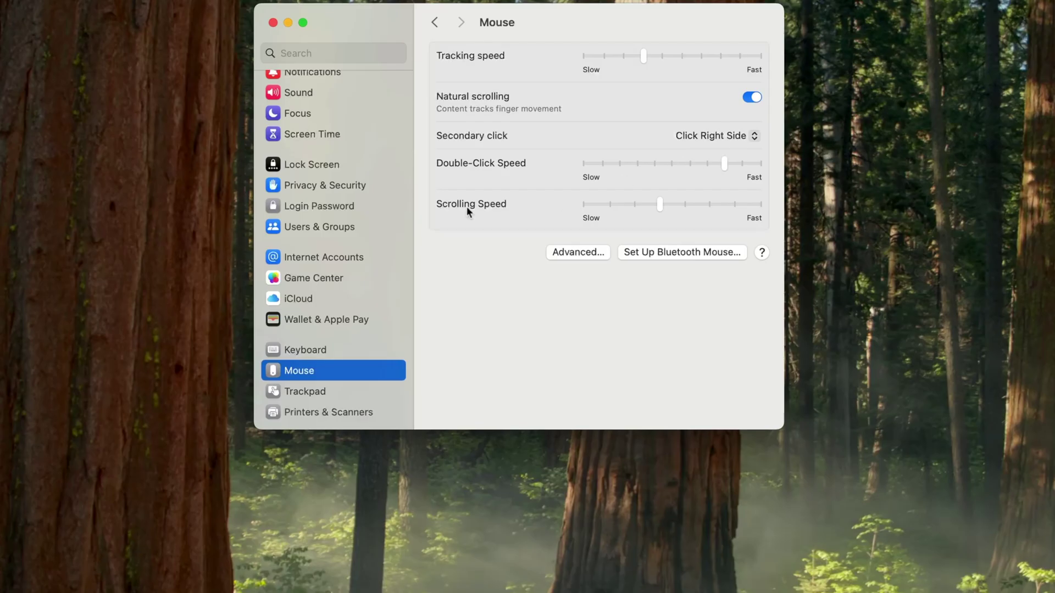
pyautogui.scroll(10, 353, 231)
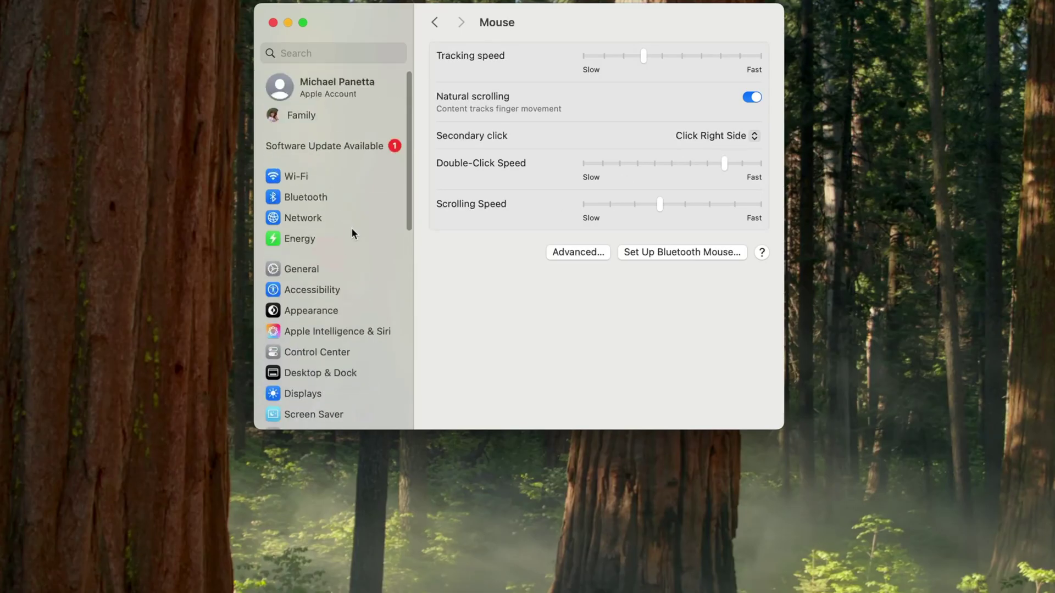
pyautogui.scroll(-2, 352, 232)
pyautogui.scroll(-8, 352, 233)
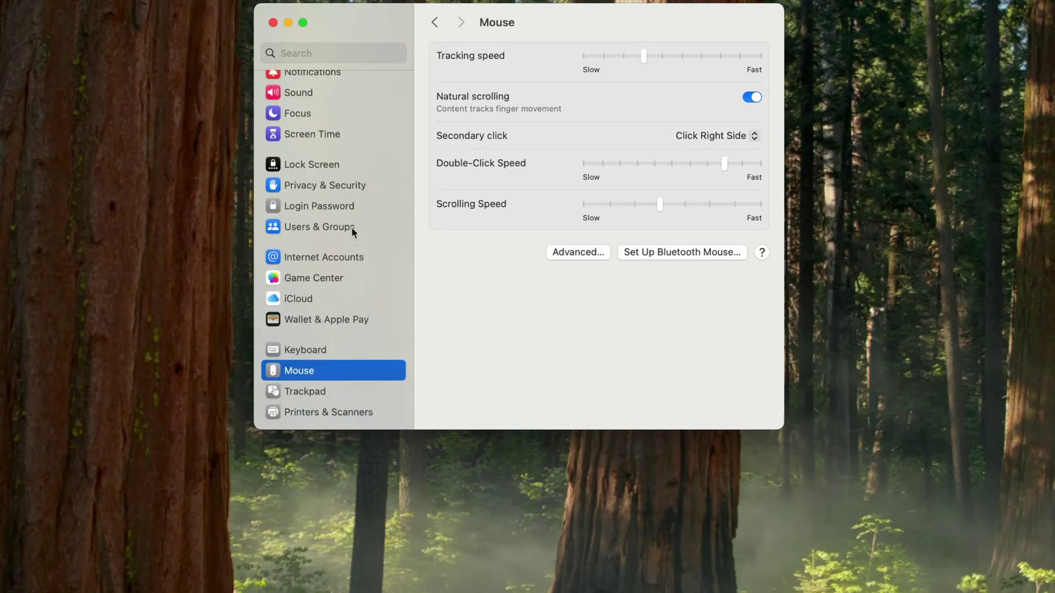
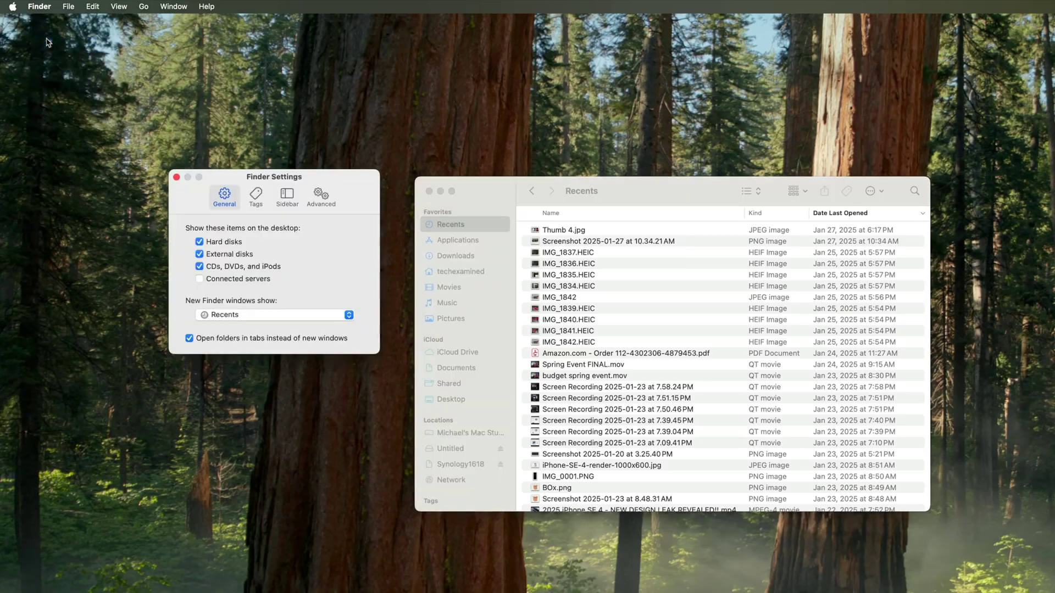
# - Show the Sidebar options in Finder Settings and switch On My Mac on and off again under Favorites
pyautogui.moveTo(357, 178); pyautogui.dragTo(379, 209)
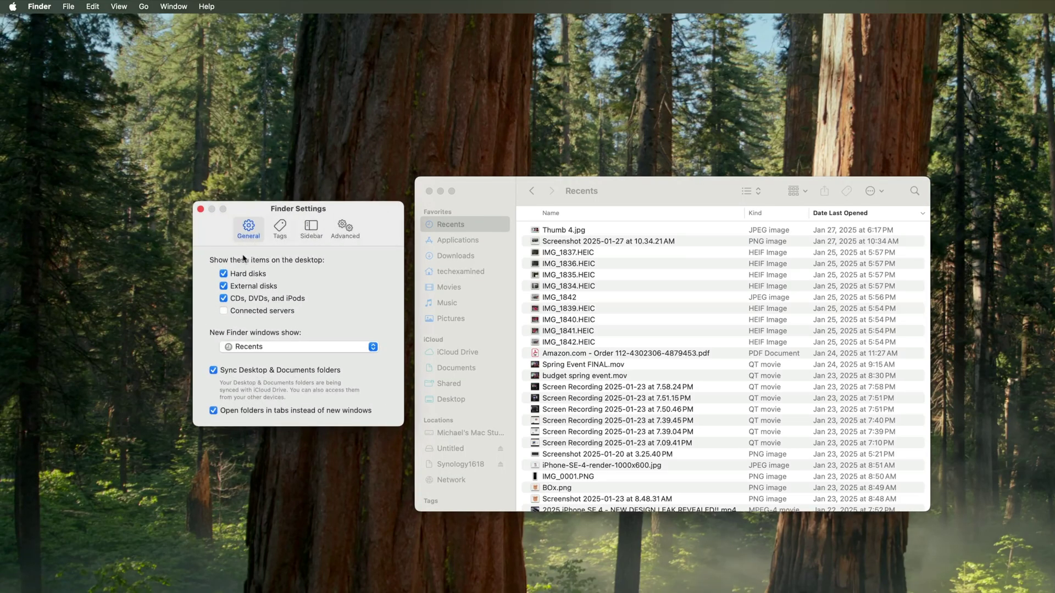
pyautogui.click(311, 229)
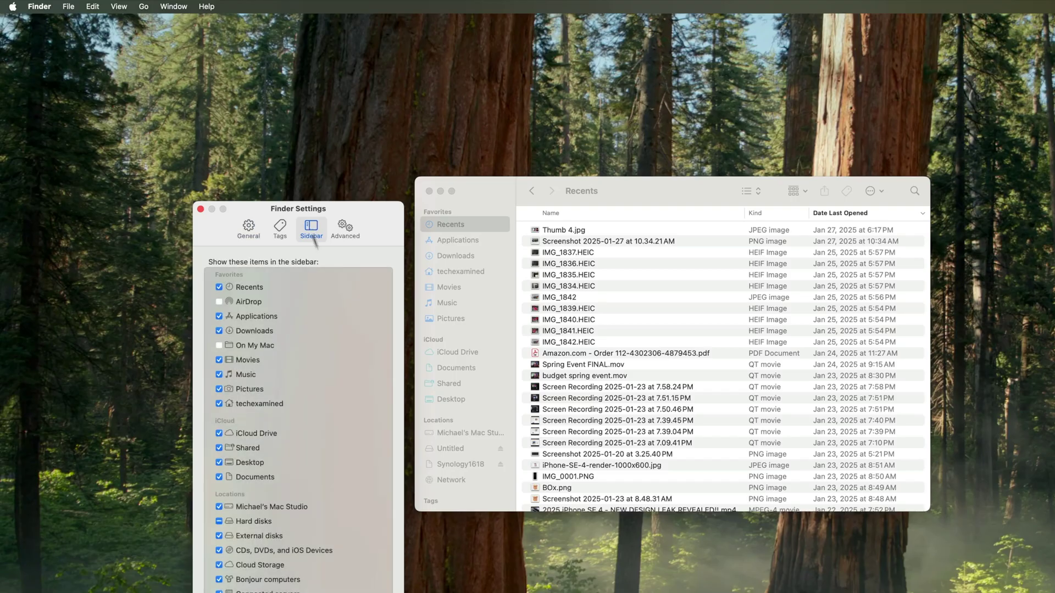
pyautogui.click(328, 345)
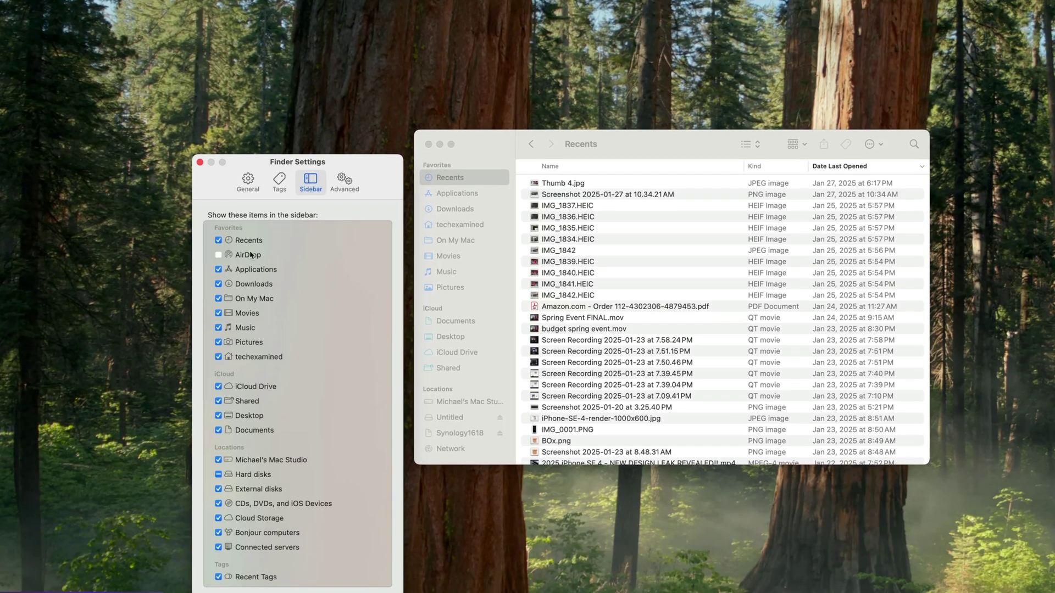
pyautogui.click(218, 294)
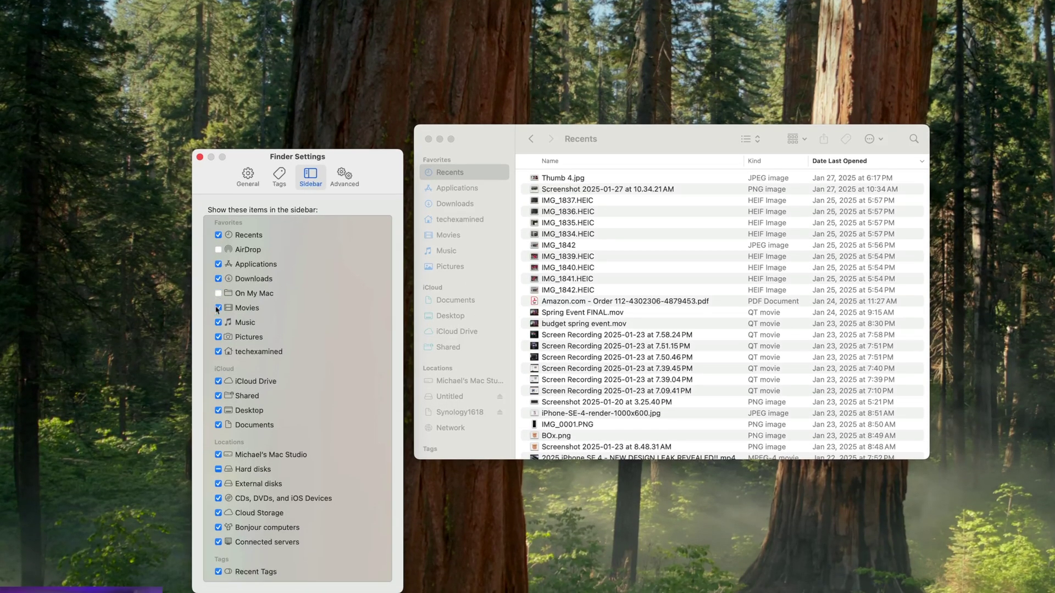
# - Remove Movies, Music, Pictures, iCloud Drive, Shared and Recent Tags from the Finder sidebar and close Finder Settings
pyautogui.click(218, 308)
pyautogui.click(218, 323)
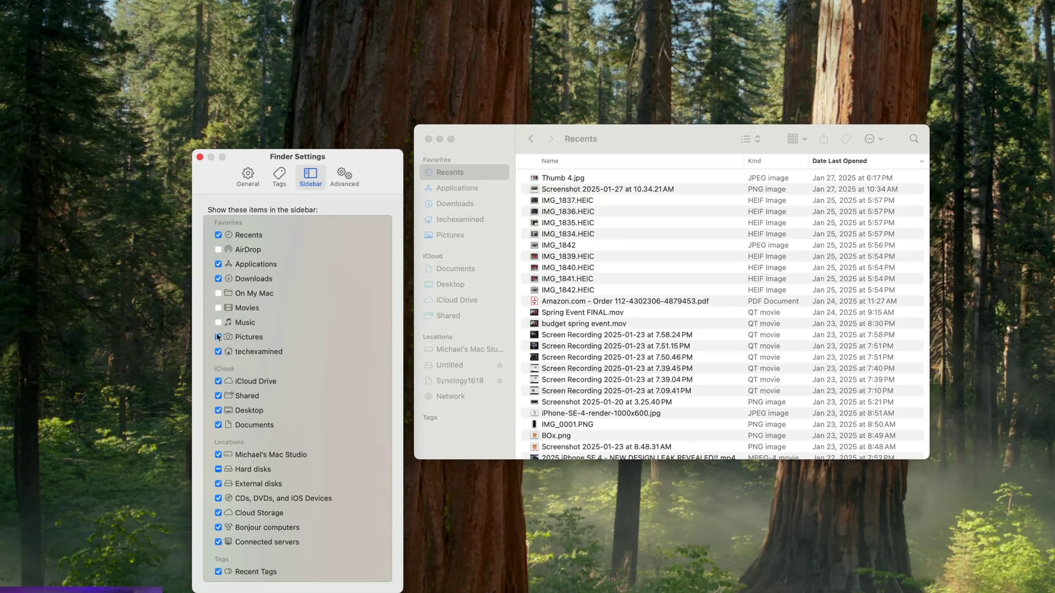
pyautogui.click(218, 337)
pyautogui.click(218, 382)
pyautogui.click(218, 396)
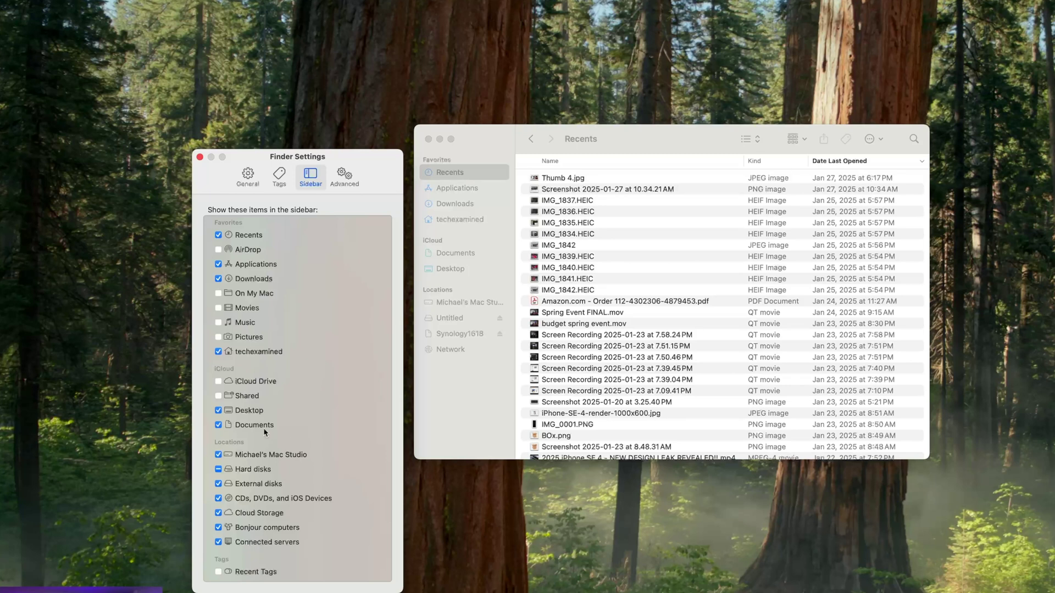
pyautogui.click(200, 158)
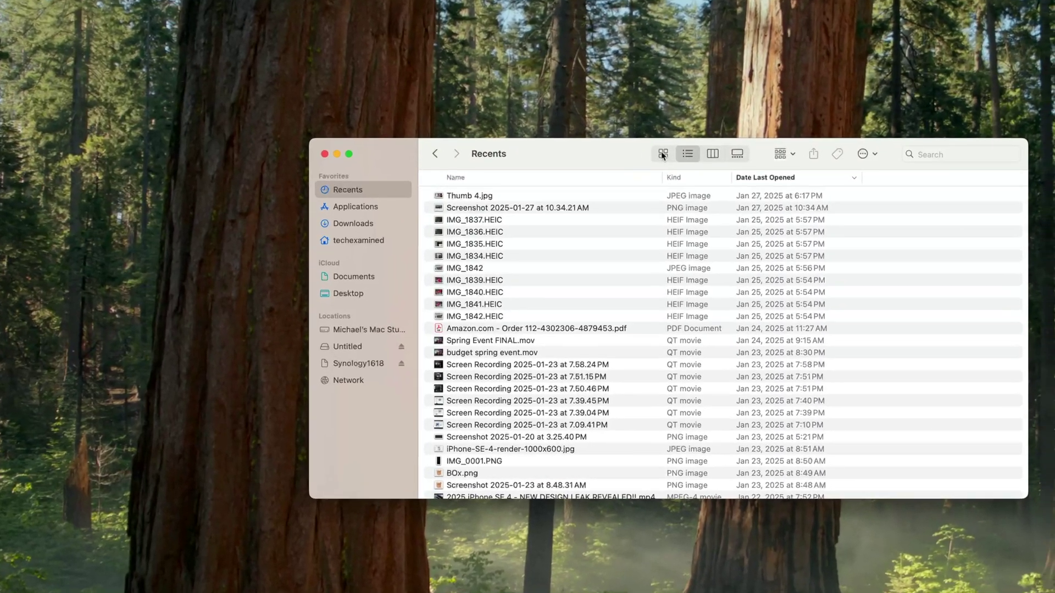
# - Switch the Recents folder to icon view and browse through its files
pyautogui.click(661, 150)
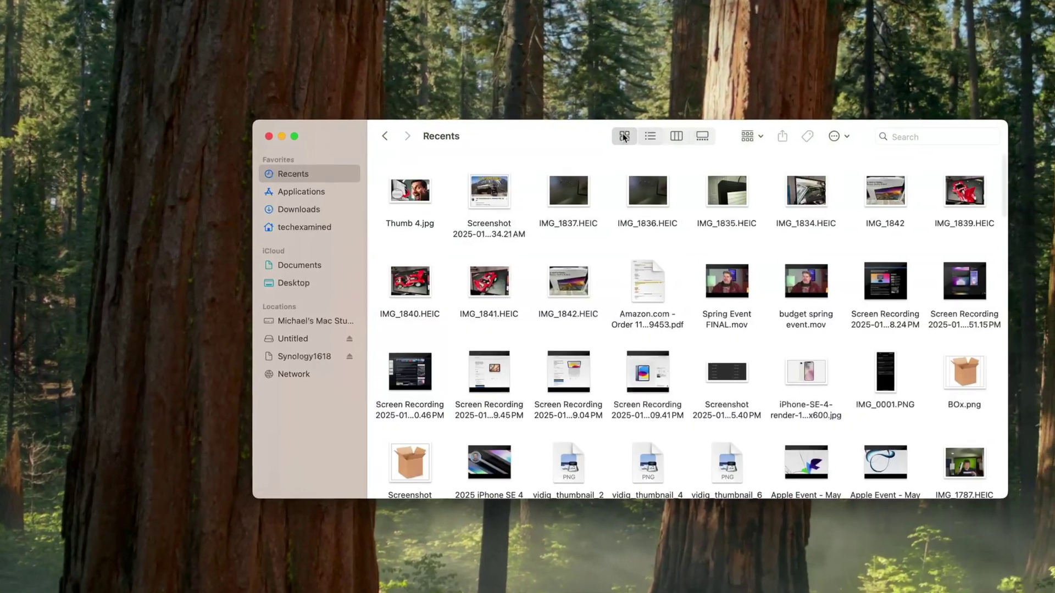
pyautogui.scroll(-8, 467, 308)
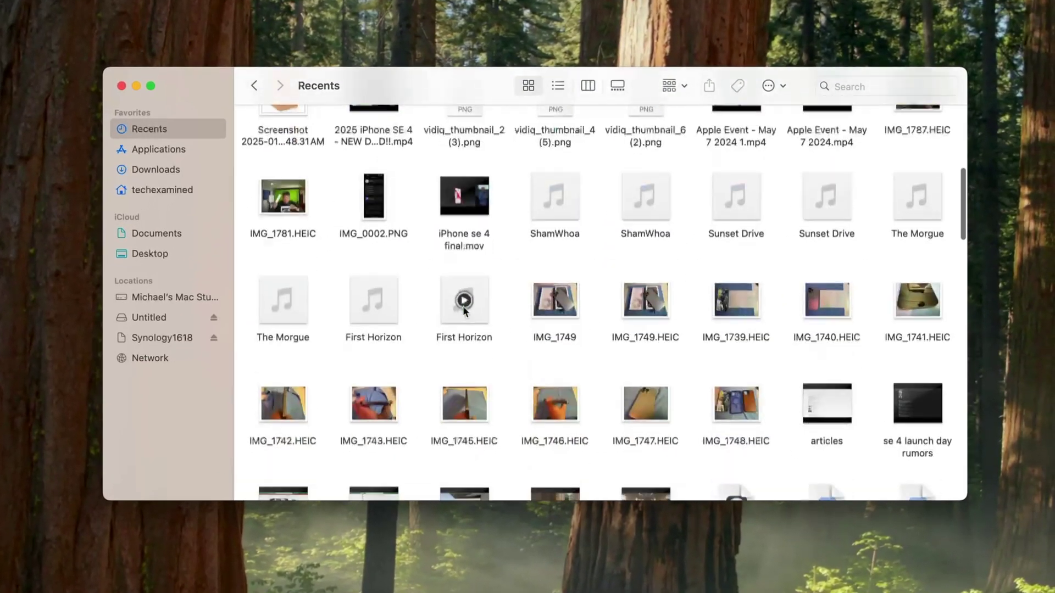
pyautogui.scroll(10, 505, 231)
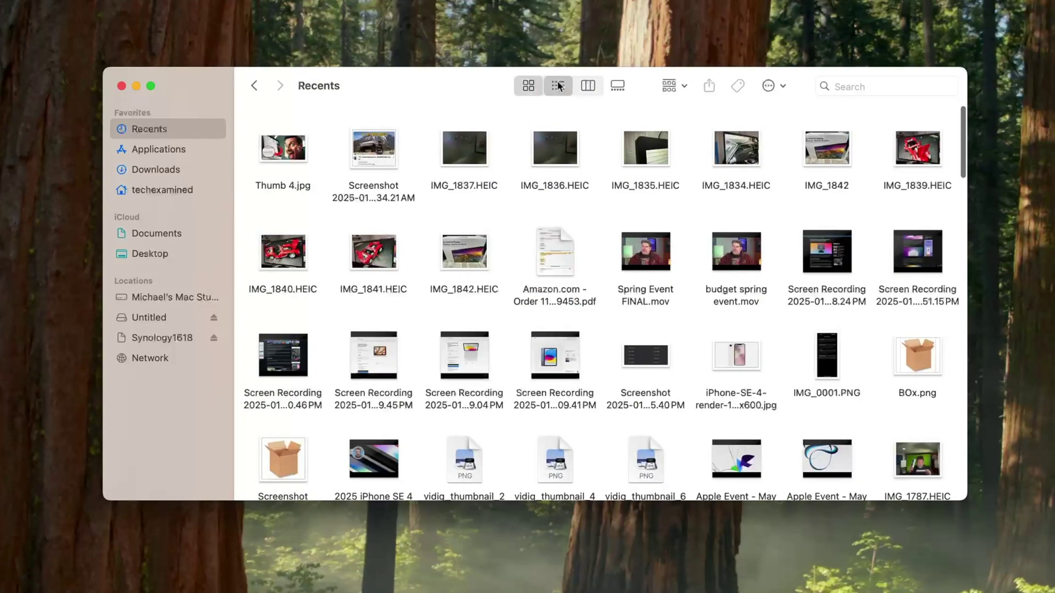
# - Switch the Recents folder to list view and add the Date Modified and Size columns
pyautogui.click(558, 86)
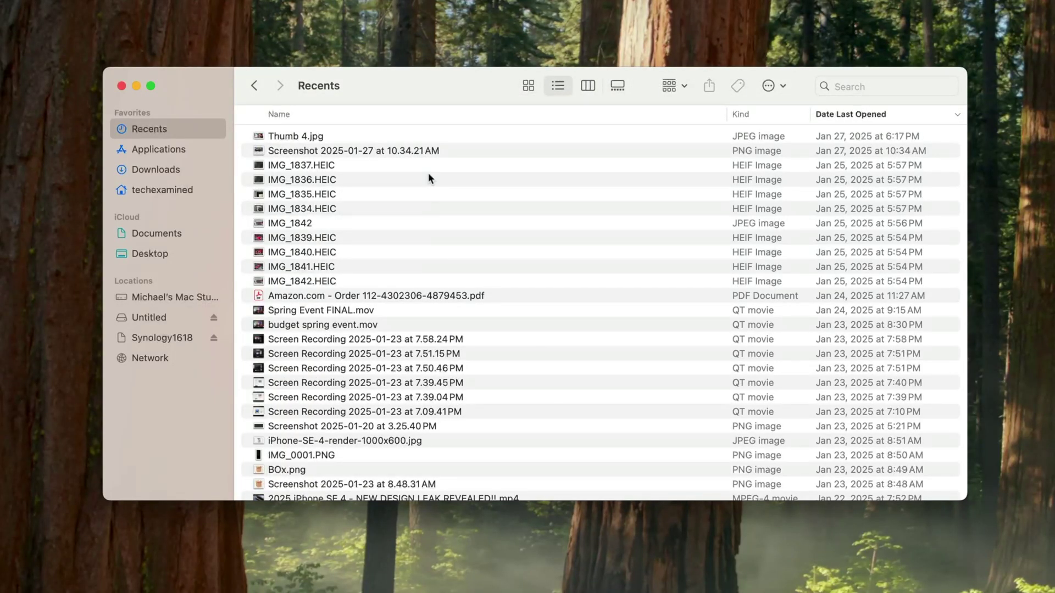
pyautogui.rightClick(613, 115)
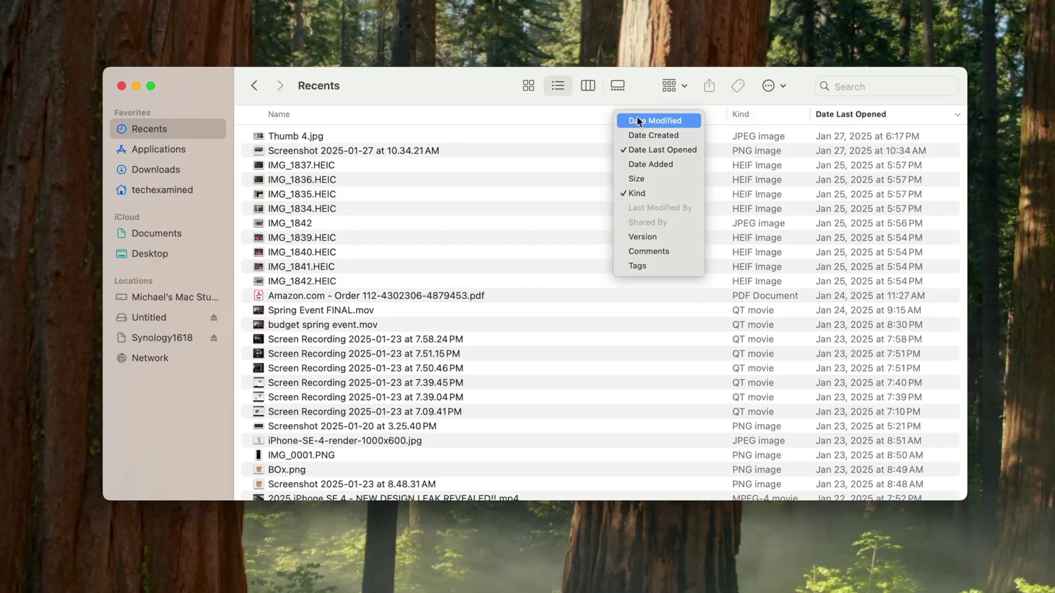
pyautogui.click(618, 120)
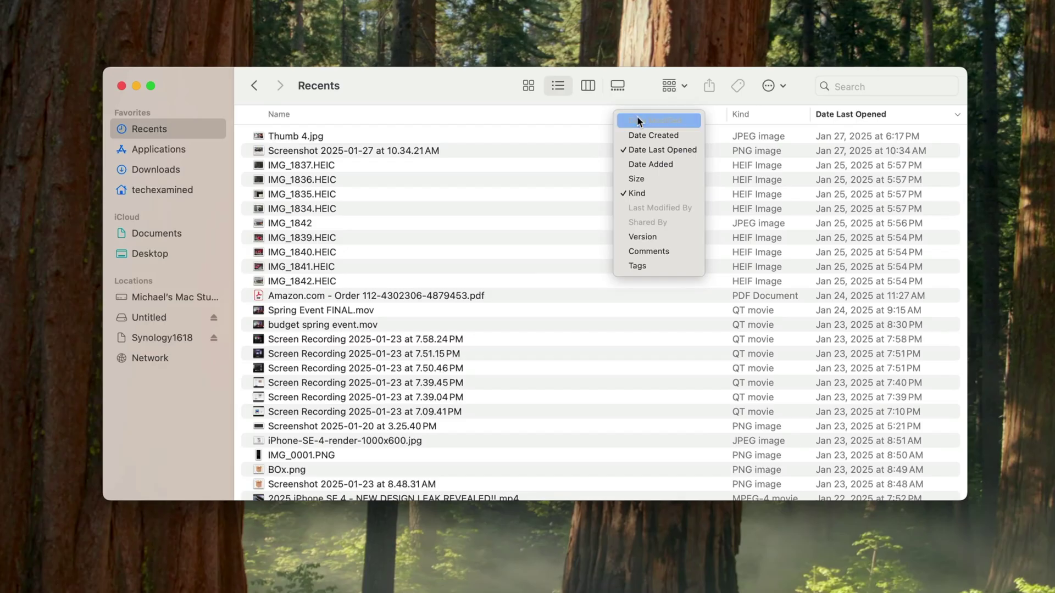
pyautogui.rightClick(561, 117)
pyautogui.click(586, 182)
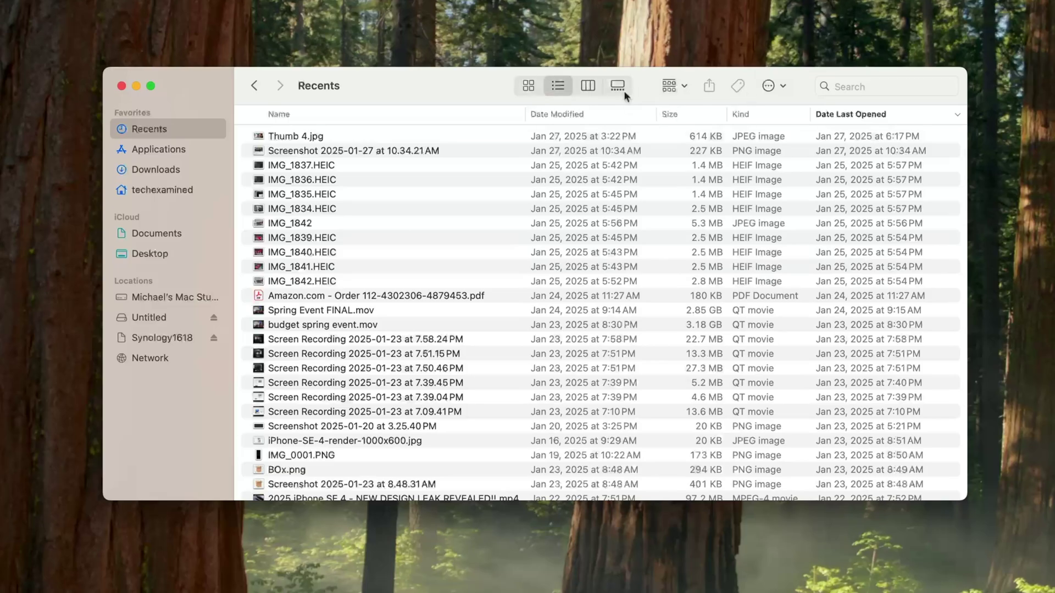
# - Start customizing the Finder toolbar and remove the Group, Edit Tags and Action items from it
pyautogui.rightClick(796, 93)
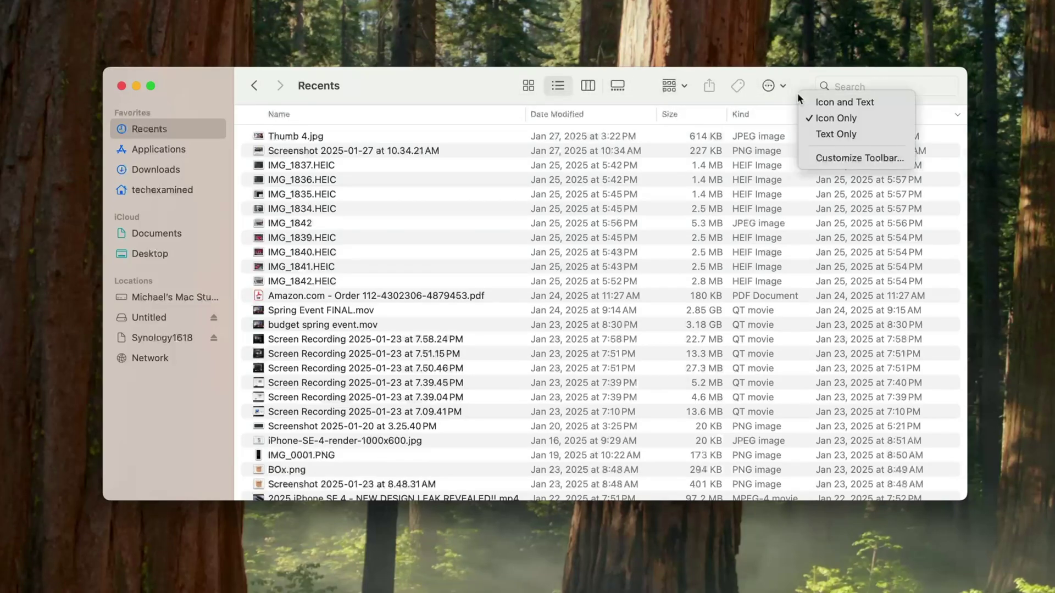
pyautogui.click(830, 155)
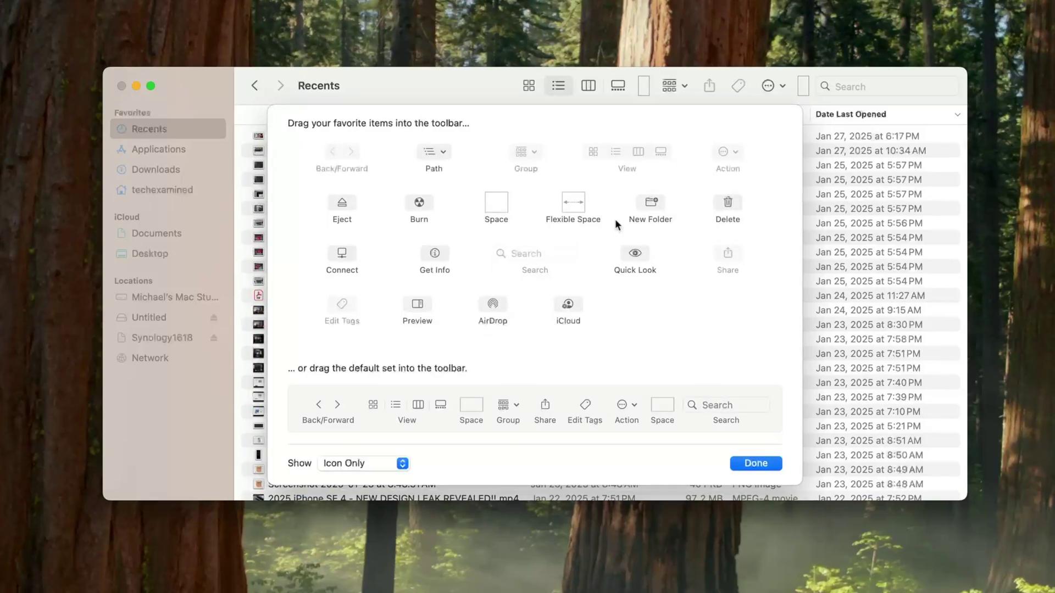
pyautogui.moveTo(682, 84); pyautogui.dragTo(588, 160)
pyautogui.moveTo(701, 86); pyautogui.dragTo(686, 153)
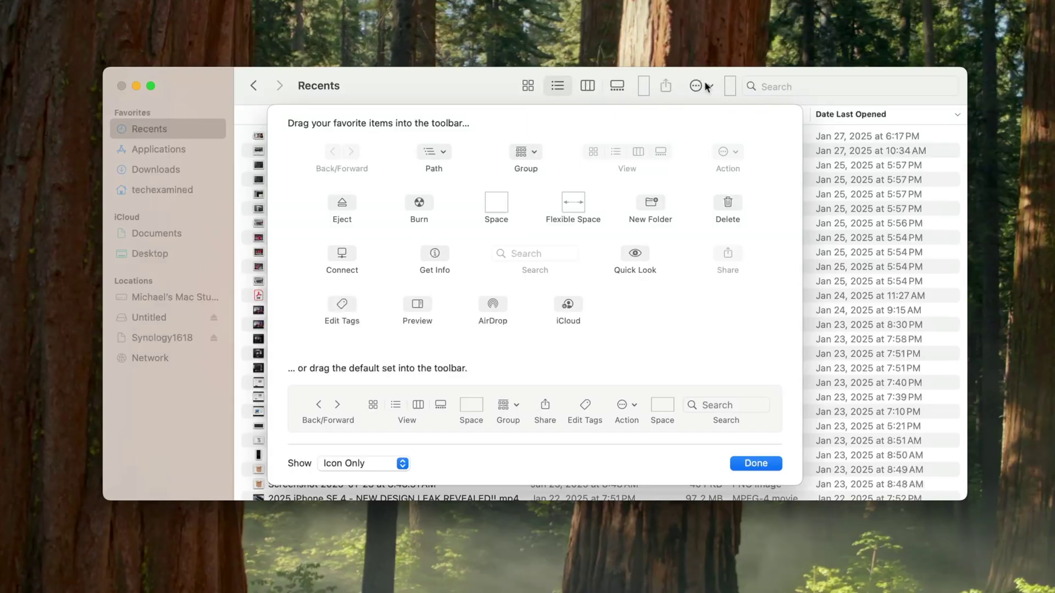
pyautogui.moveTo(703, 84); pyautogui.dragTo(698, 177)
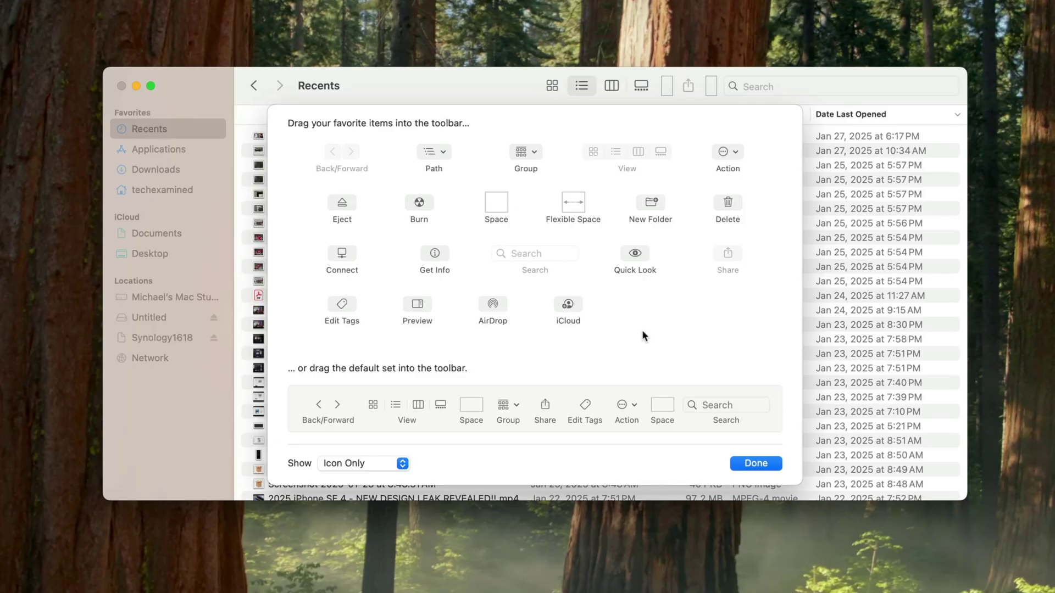
# - Add AirDrop to the Finder toolbar and try it on Thumb 4.jpg, cancelling without sending the file
pyautogui.moveTo(492, 307); pyautogui.dragTo(680, 94)
pyautogui.press('Return')
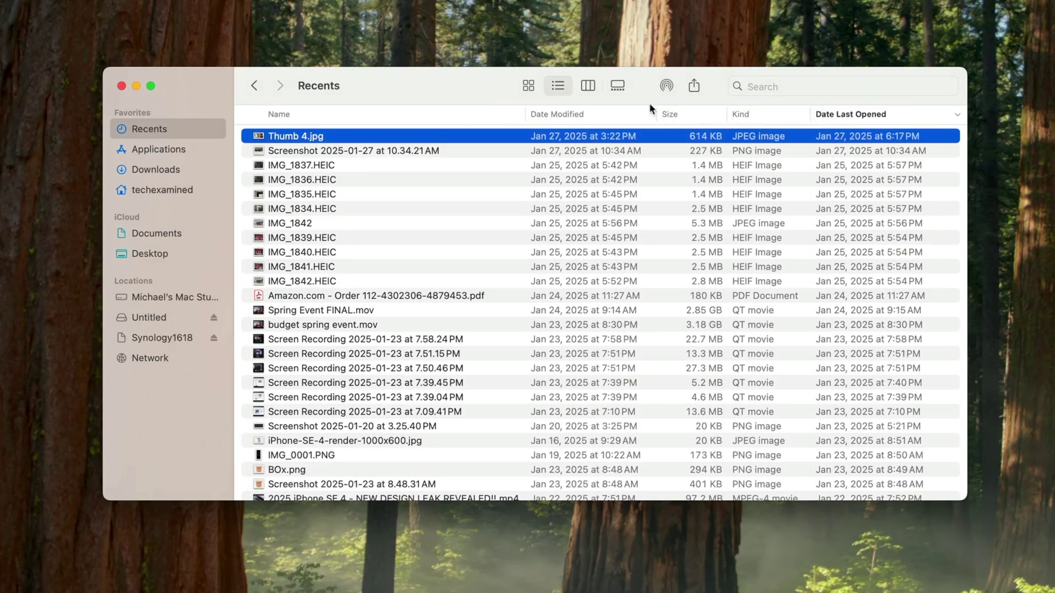
pyautogui.click(665, 85)
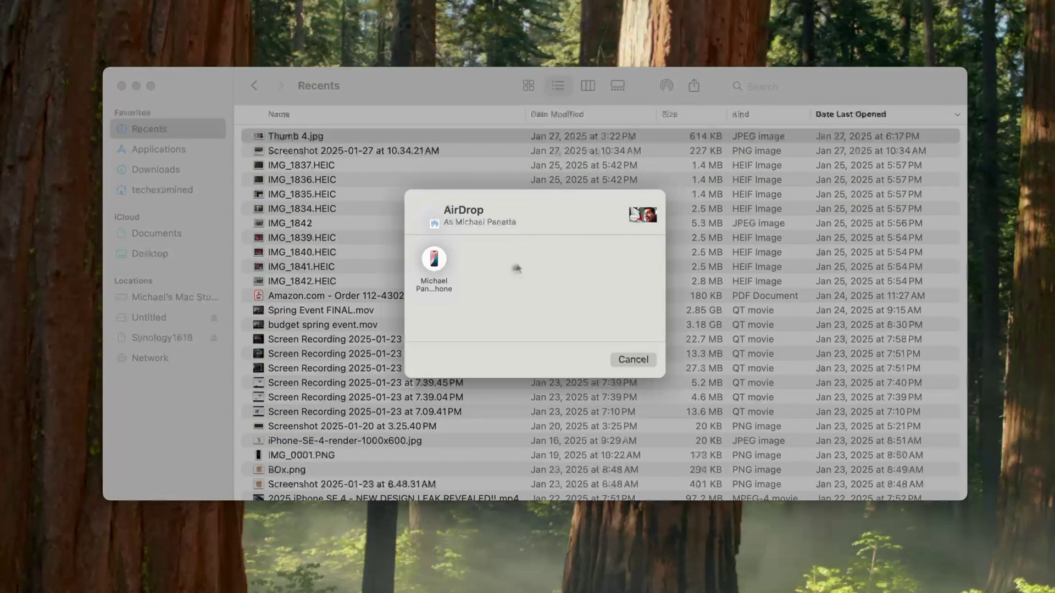
pyautogui.click(636, 358)
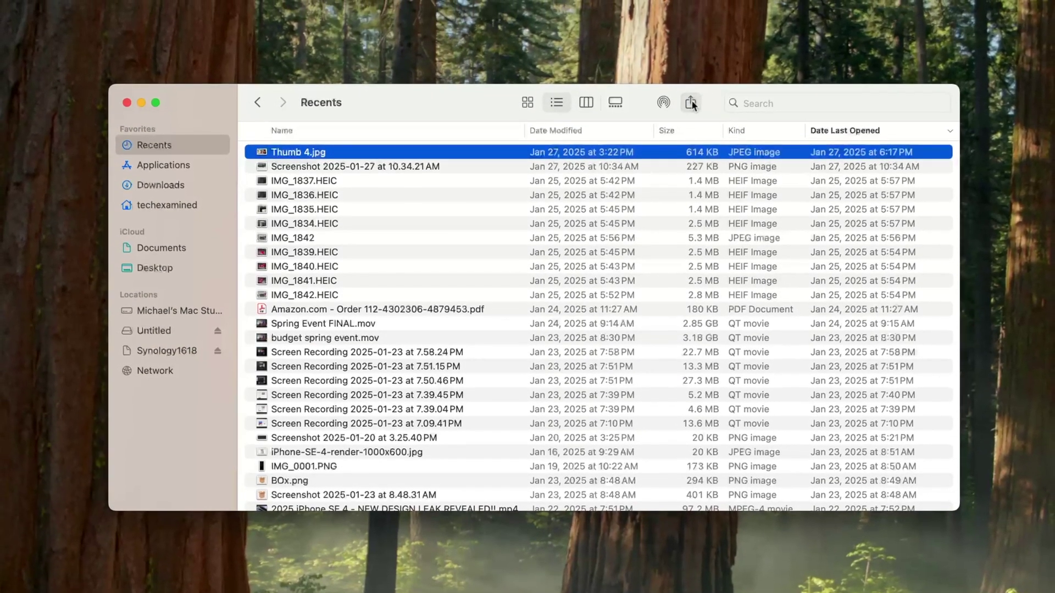
# - Edit the sharing extensions from Thumb 4.jpg's share options and turn off Add to Reading List, Copy Link, Notes and Open in News
pyautogui.click(691, 98)
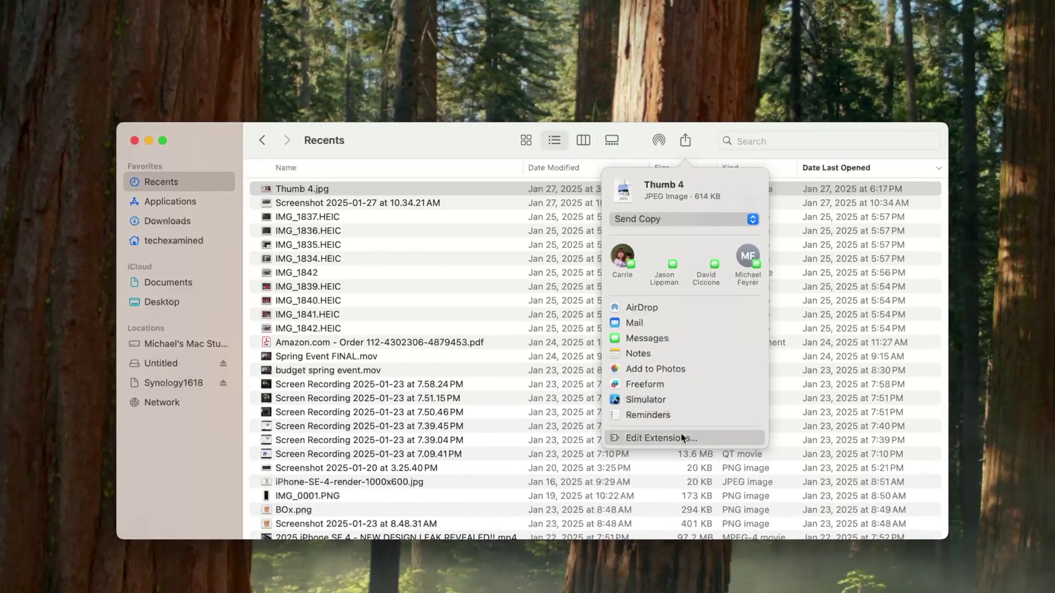
pyautogui.click(684, 421)
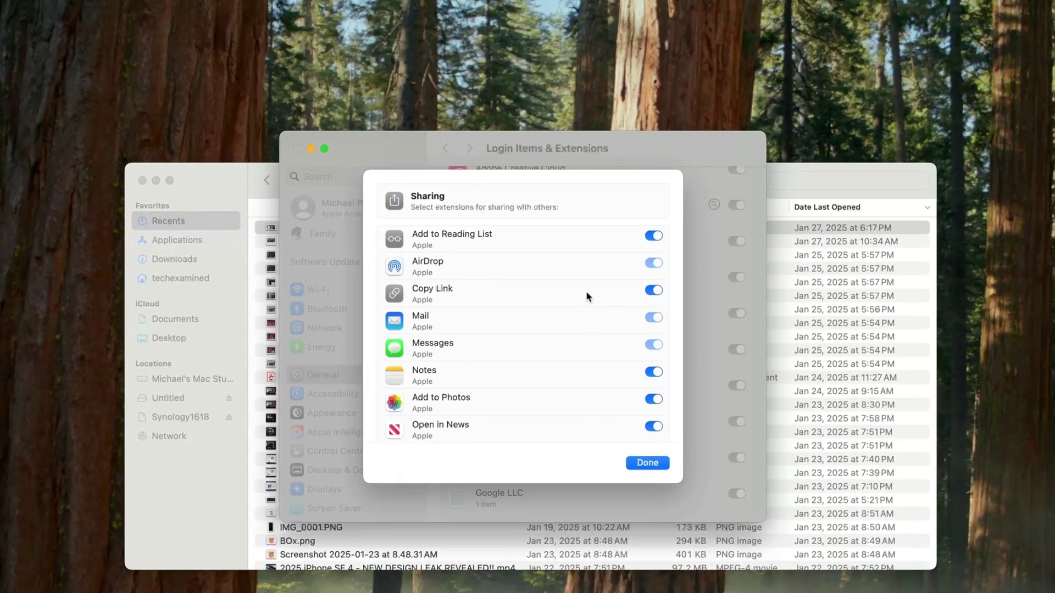
pyautogui.click(650, 251)
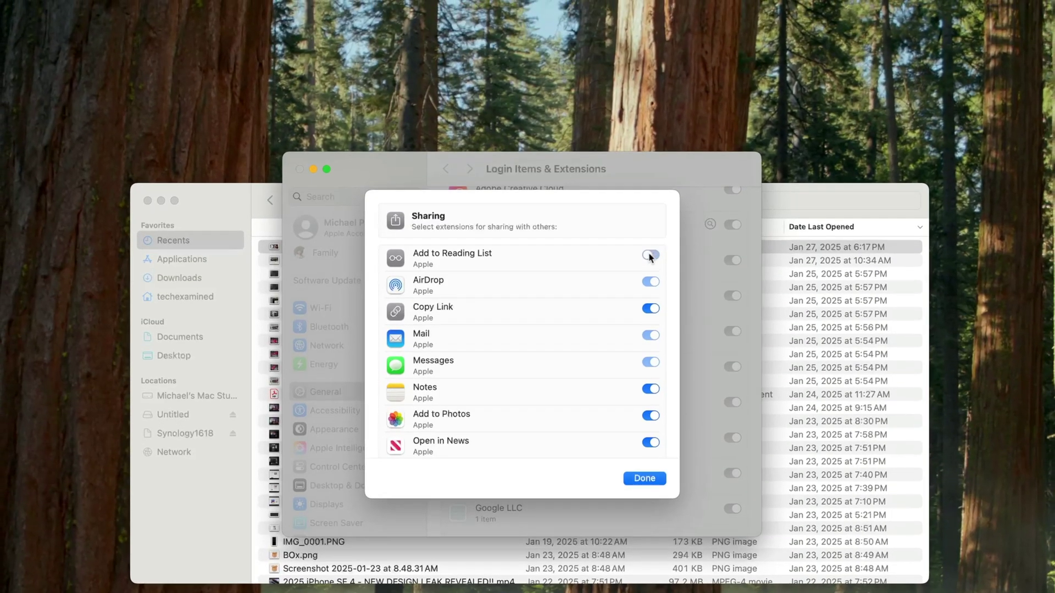
pyautogui.click(649, 314)
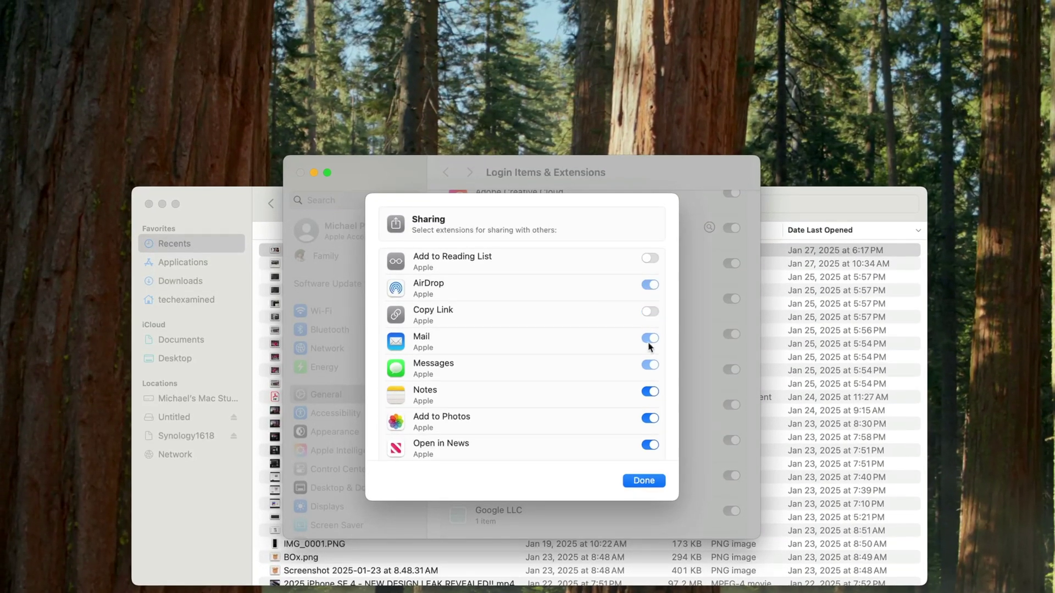
pyautogui.click(649, 393)
pyautogui.click(649, 419)
pyautogui.click(648, 446)
# - Turn off the Reminders, Simulator, Contact Suggestions and Freeform sharing extensions, close the settings and check the share options for Thumb 4.jpg
pyautogui.scroll(-5, 587, 432)
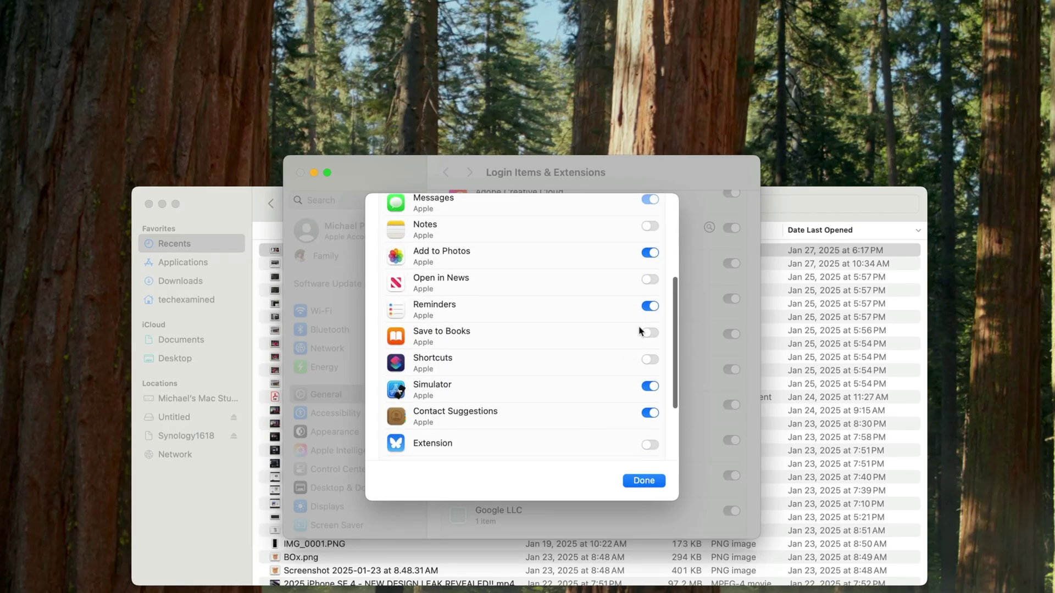
pyautogui.click(648, 306)
pyautogui.click(649, 386)
pyautogui.click(650, 413)
pyautogui.scroll(-3, 616, 414)
pyautogui.click(651, 366)
pyautogui.scroll(-2, 591, 386)
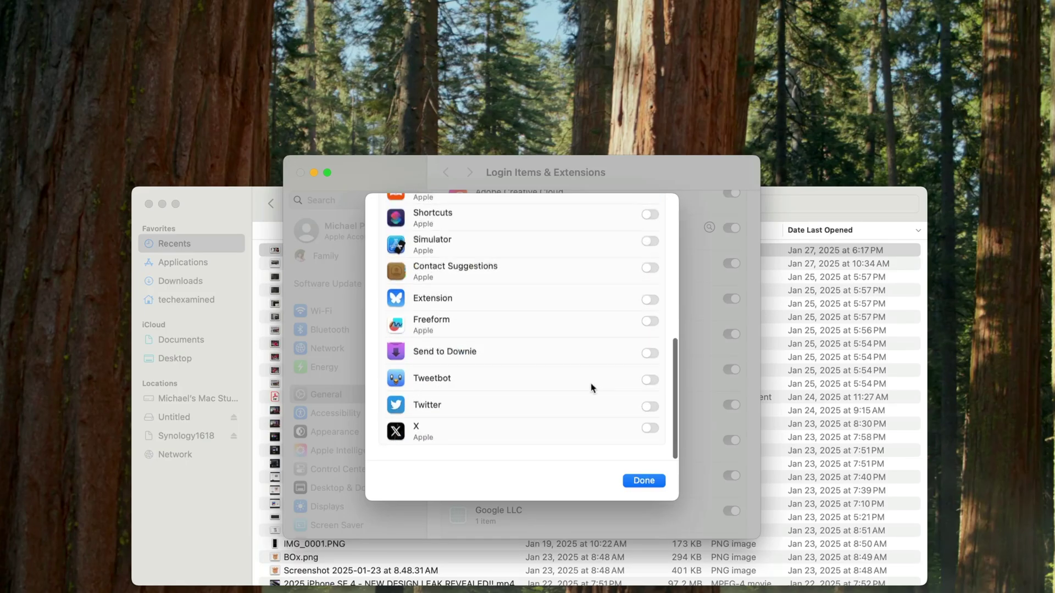
pyautogui.click(644, 481)
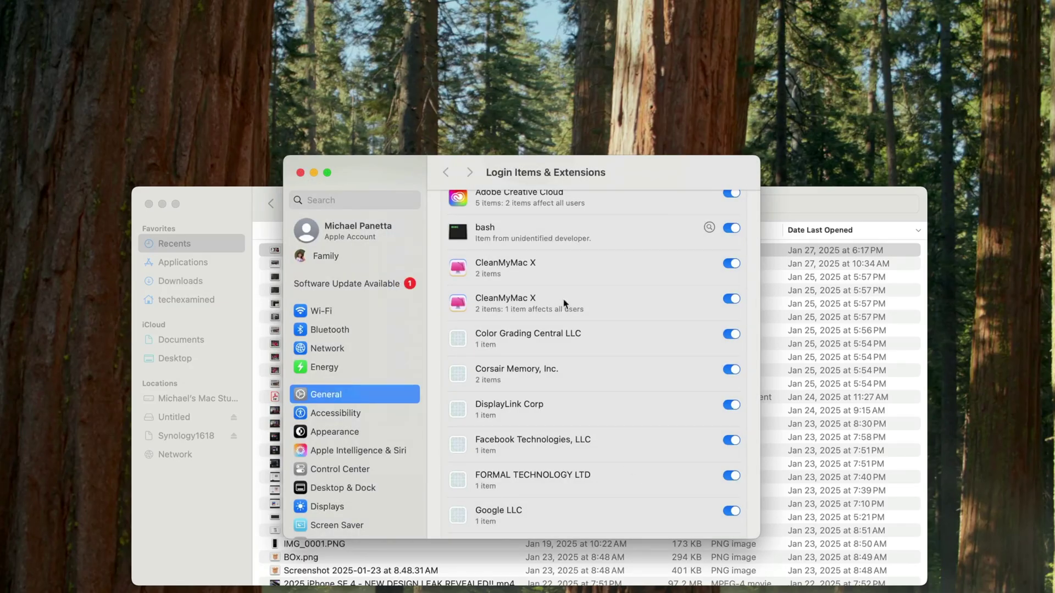
pyautogui.click(301, 174)
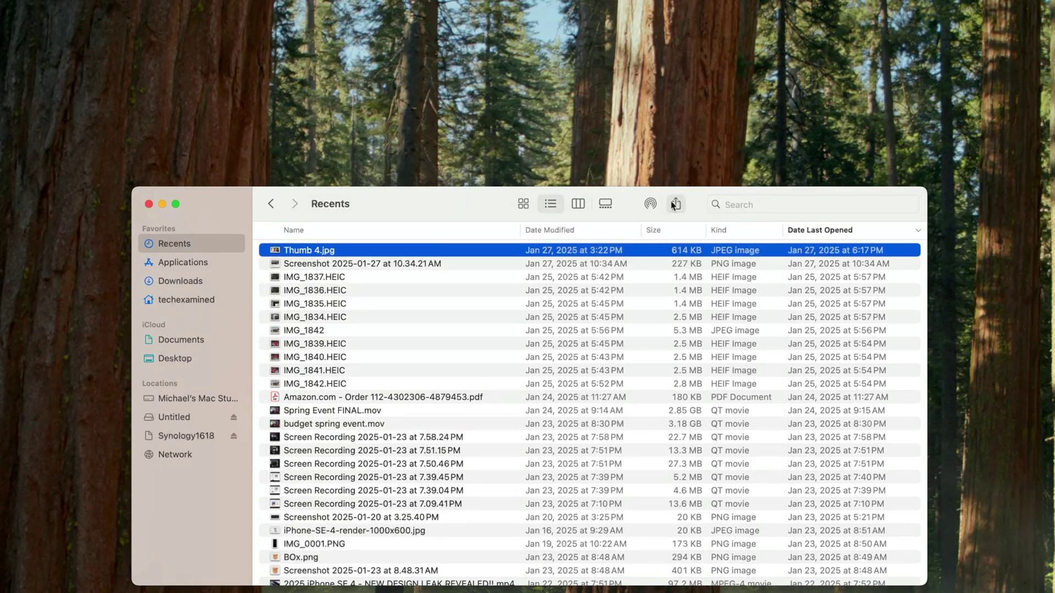
pyautogui.click(675, 205)
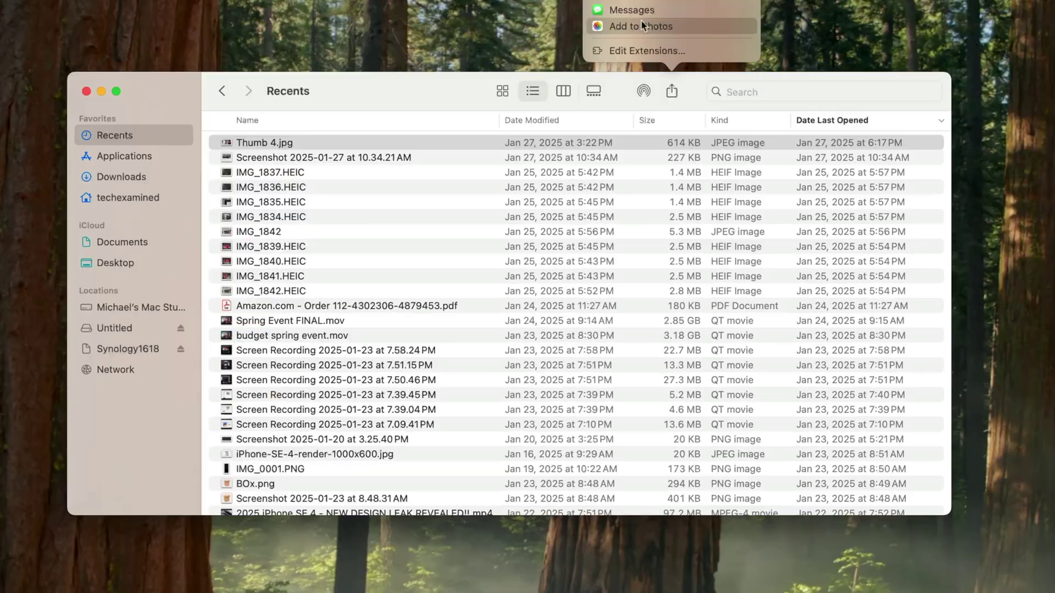
pyautogui.click(747, 204)
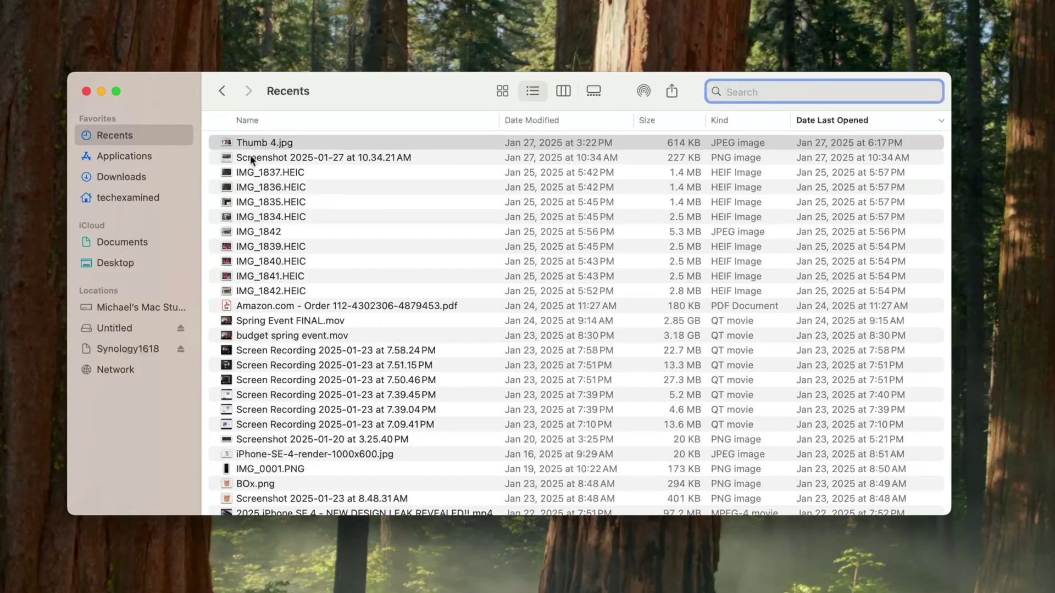
# - Open the Clips for videos folder in the home folder and get ready to search in it
pyautogui.click(154, 196)
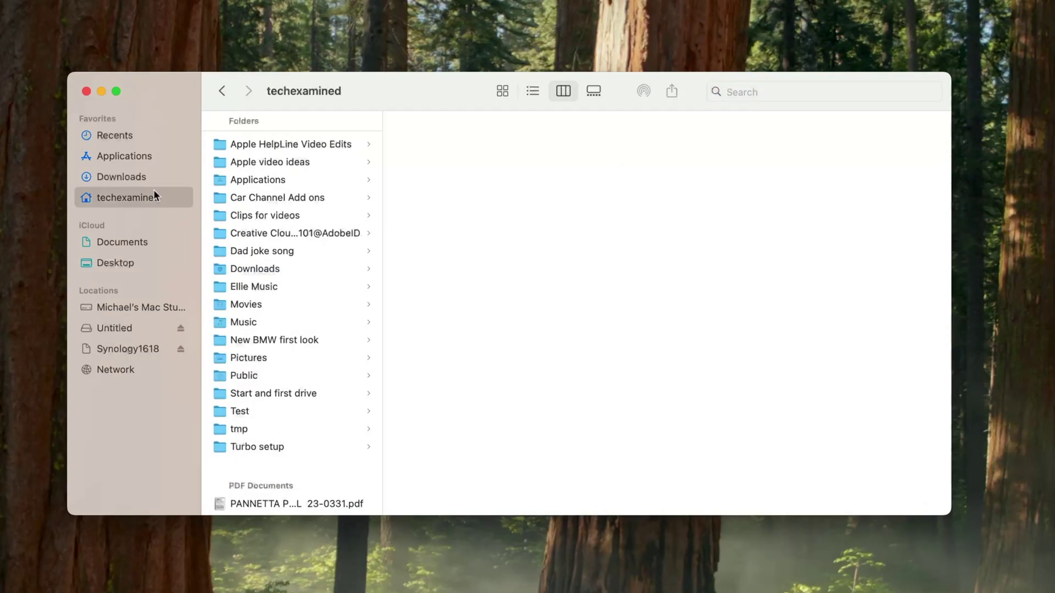
pyautogui.click(279, 216)
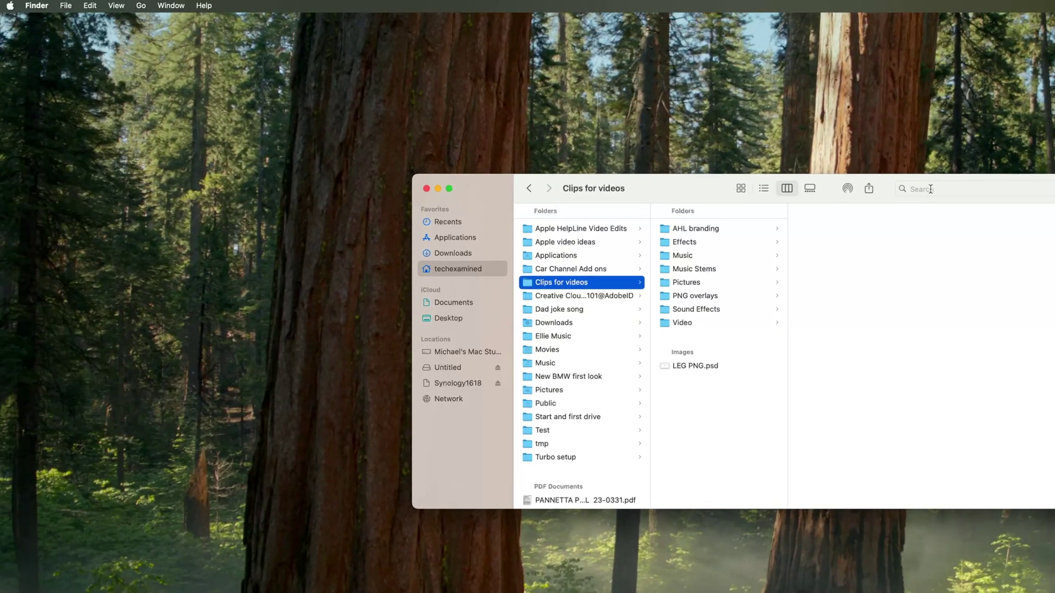
pyautogui.click(930, 190)
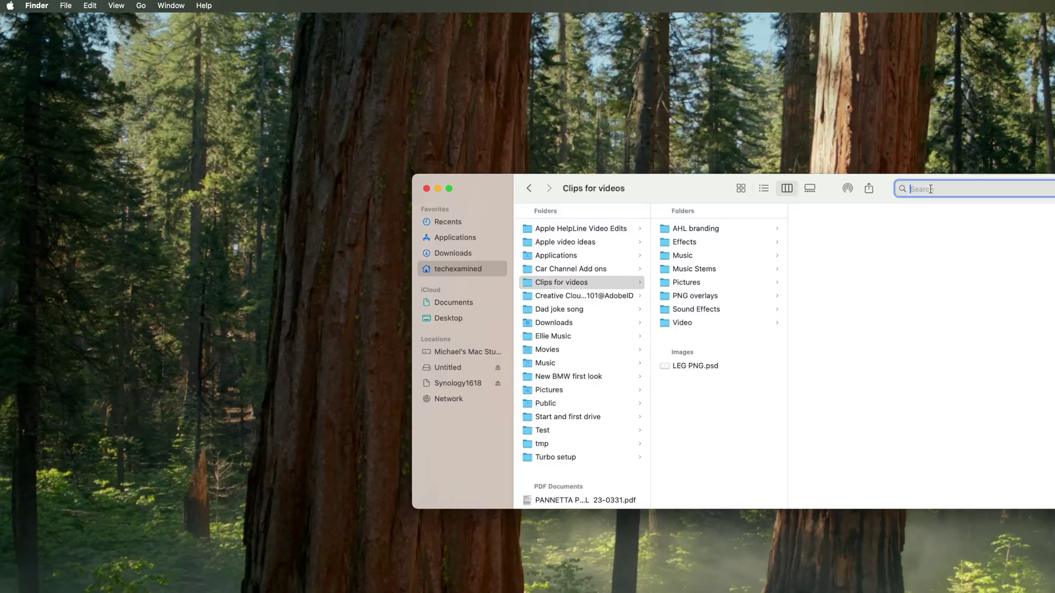
# - Set Finder searches to Search the Current Folder in the Advanced Finder settings and close the settings
pyautogui.click(39, 6)
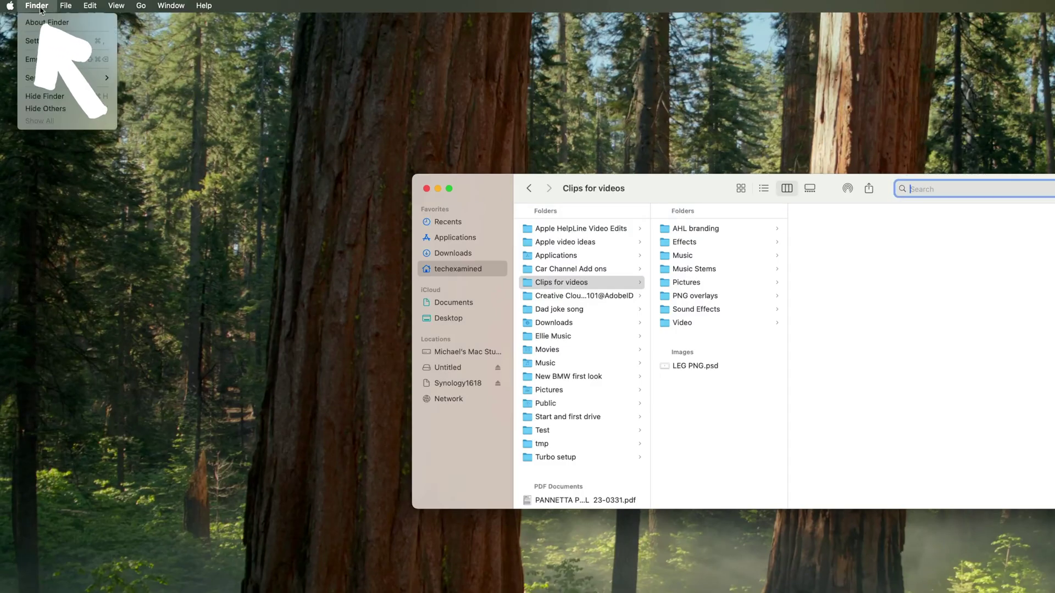
pyautogui.click(36, 40)
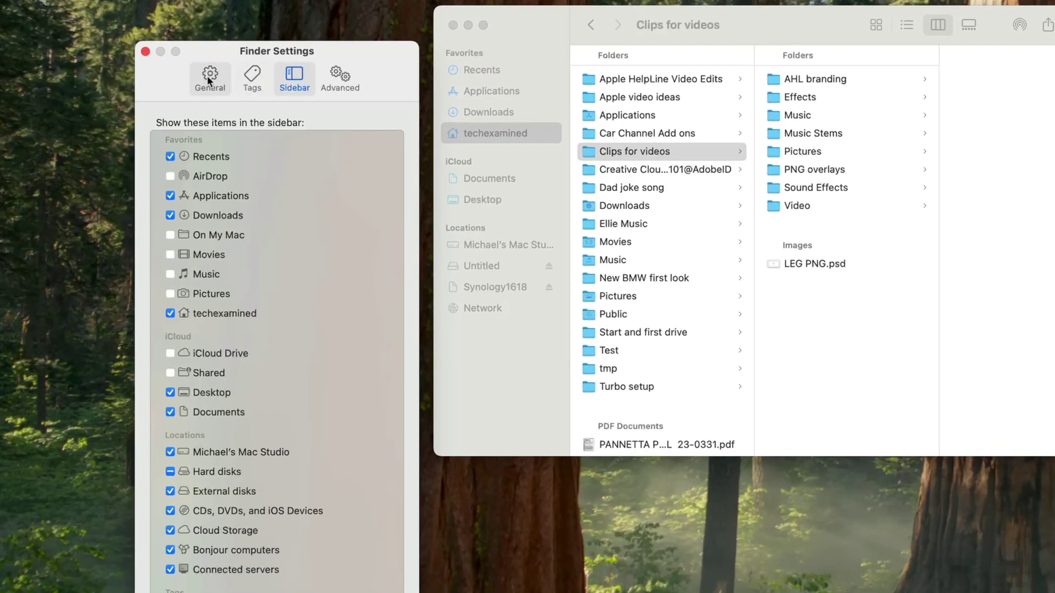
pyautogui.click(344, 79)
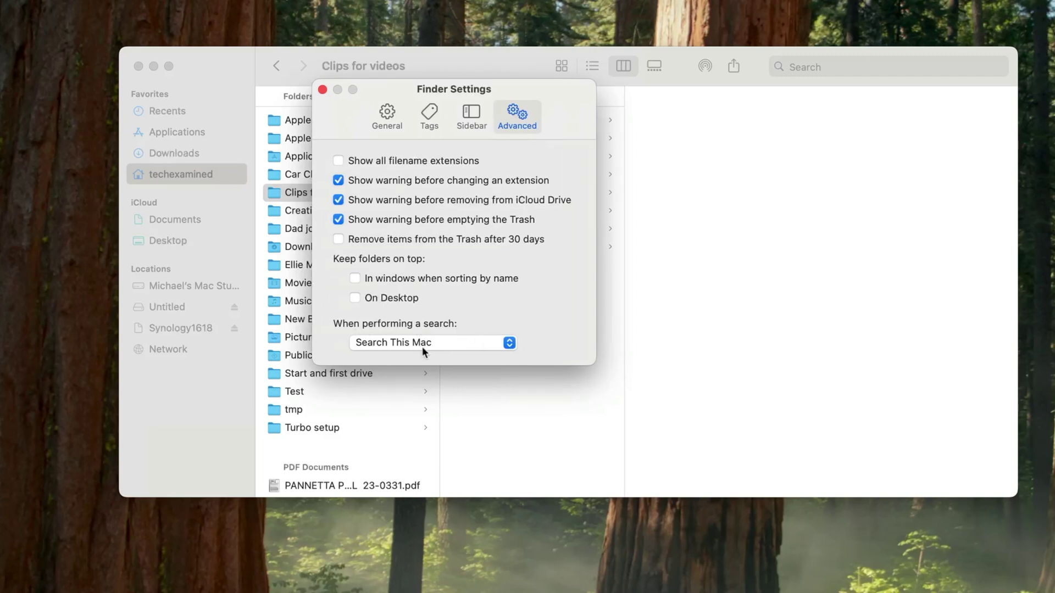
pyautogui.click(508, 344)
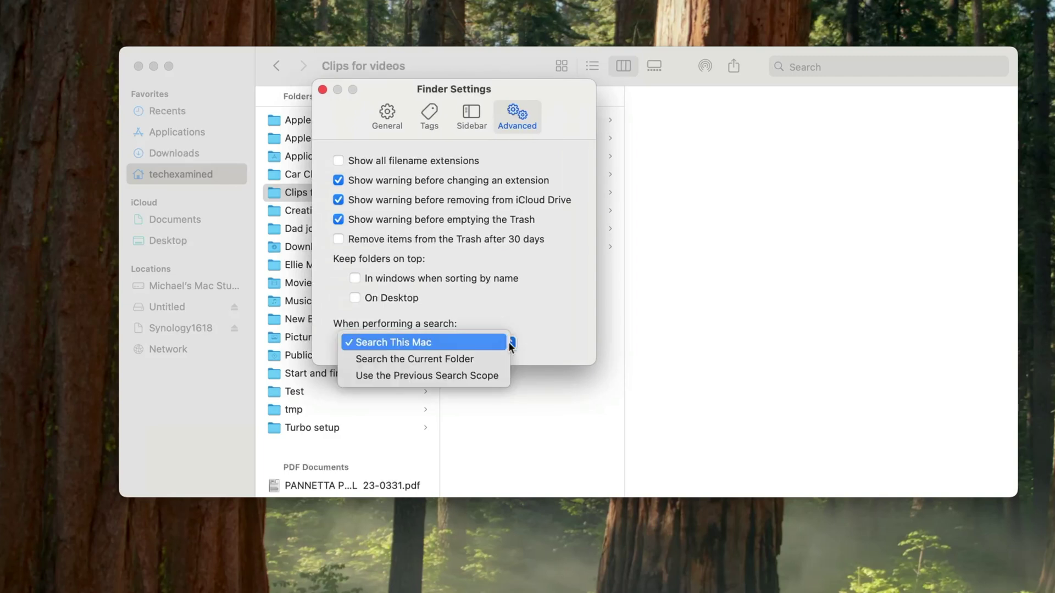
pyautogui.click(486, 362)
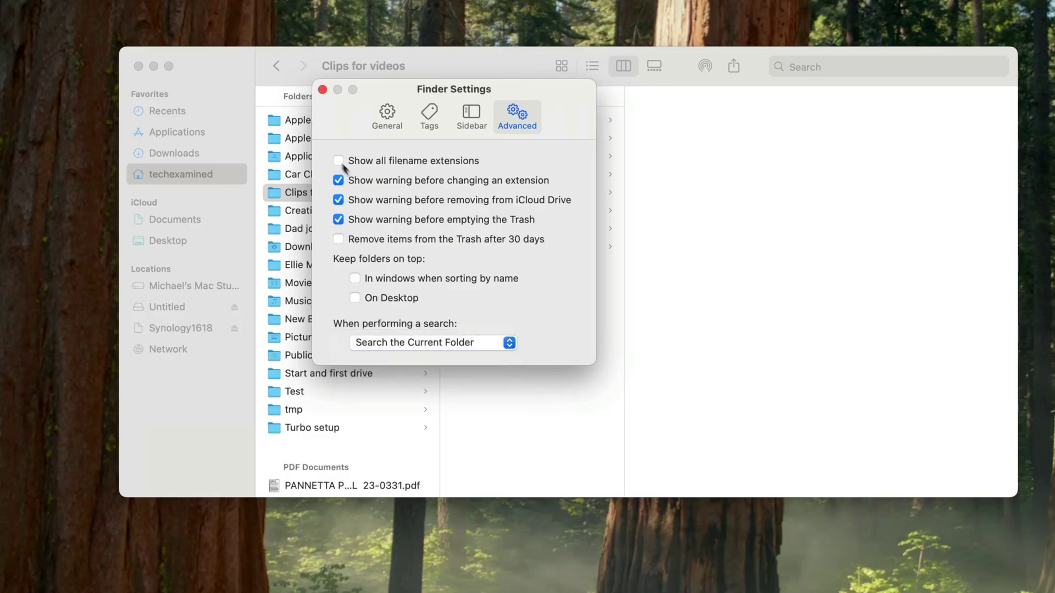
pyautogui.click(322, 90)
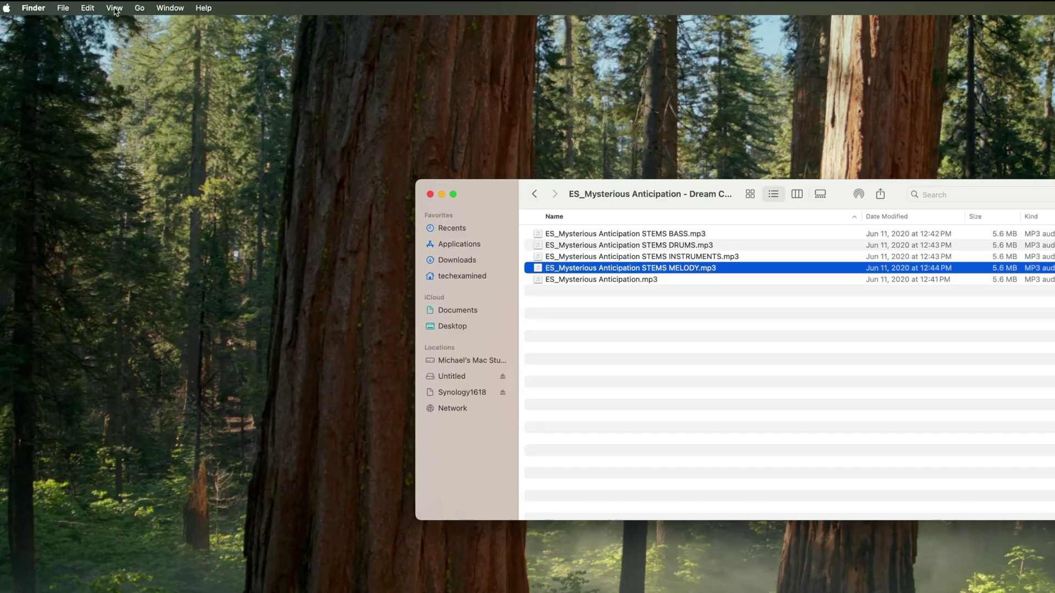
# - Show the path bar in Finder and use it to go up through Music Stems and Clips for videos to the home folder
pyautogui.click(114, 8)
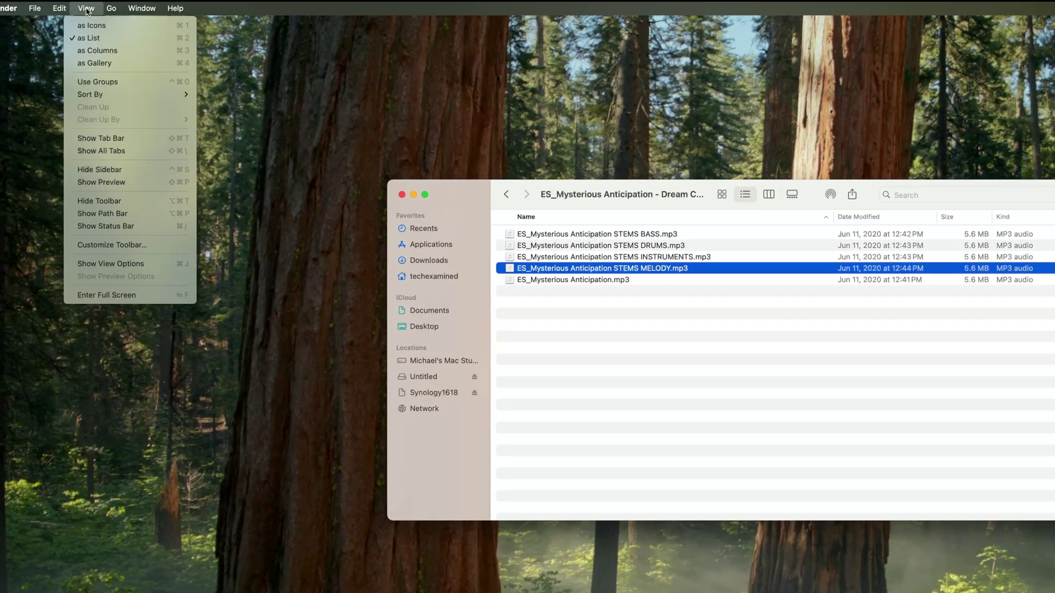
pyautogui.click(76, 212)
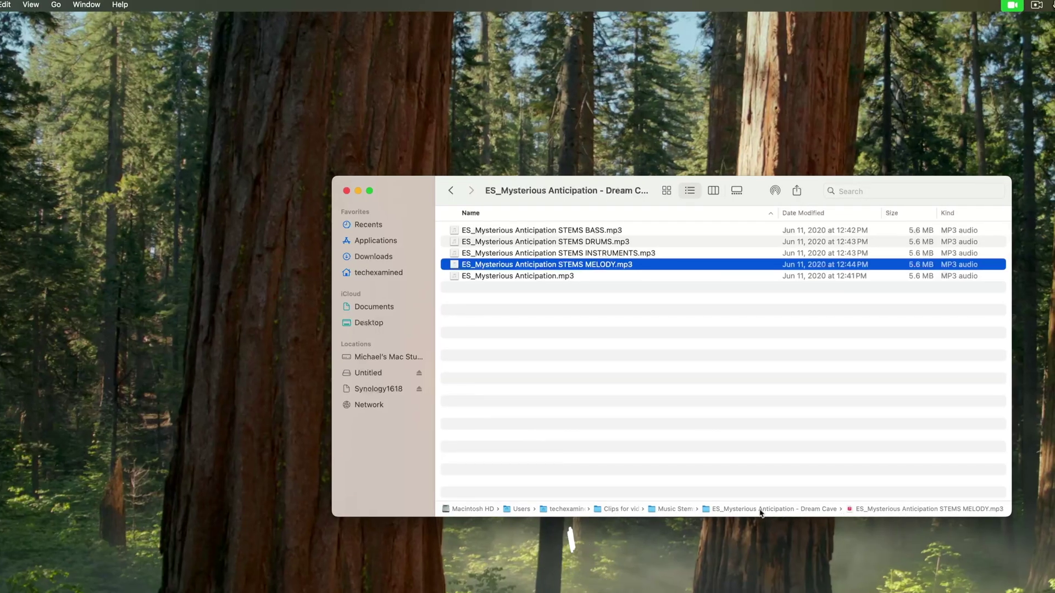
pyautogui.doubleClick(670, 511)
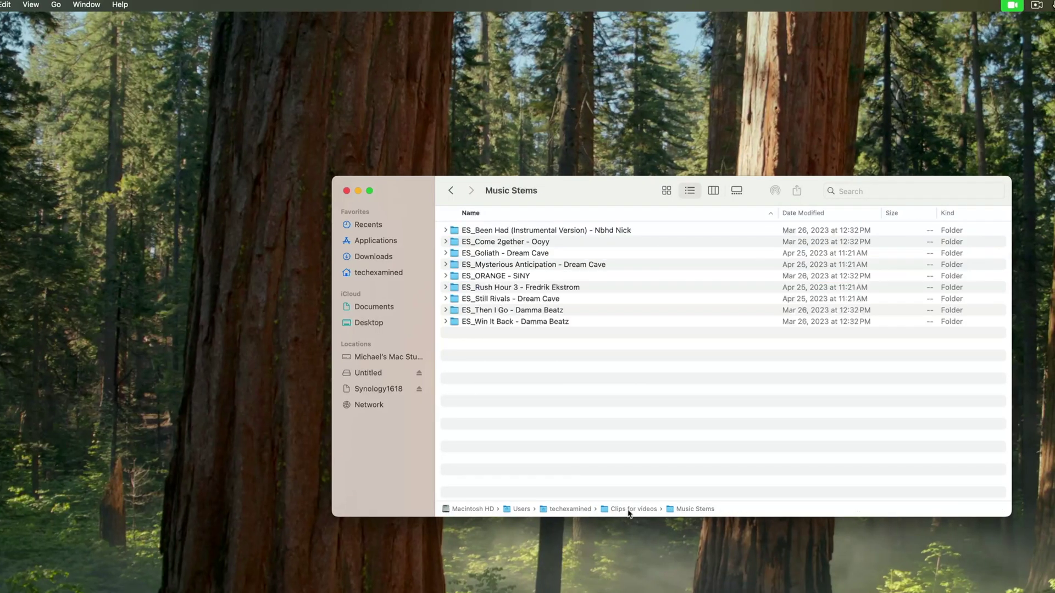
pyautogui.doubleClick(632, 509)
pyautogui.doubleClick(563, 510)
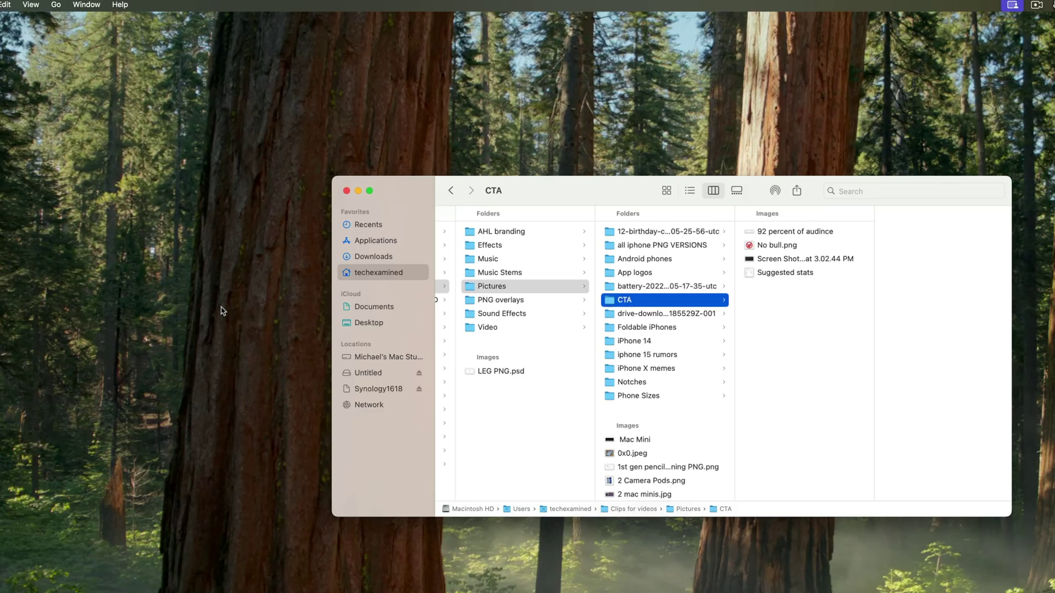
# - Show the status bar in the Finder window and go to the Recents folder
pyautogui.click(31, 6)
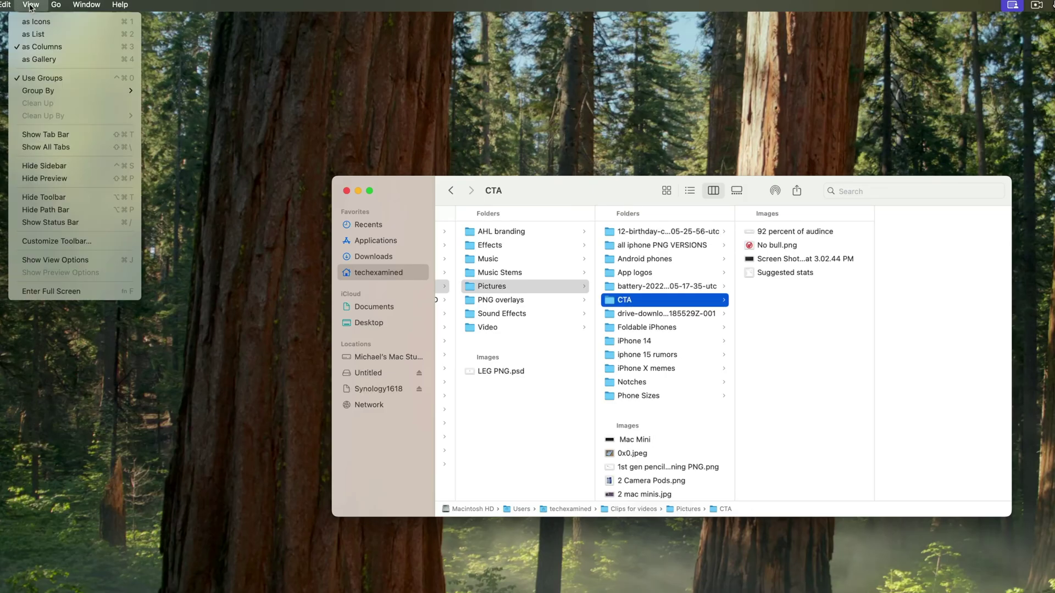
pyautogui.click(60, 222)
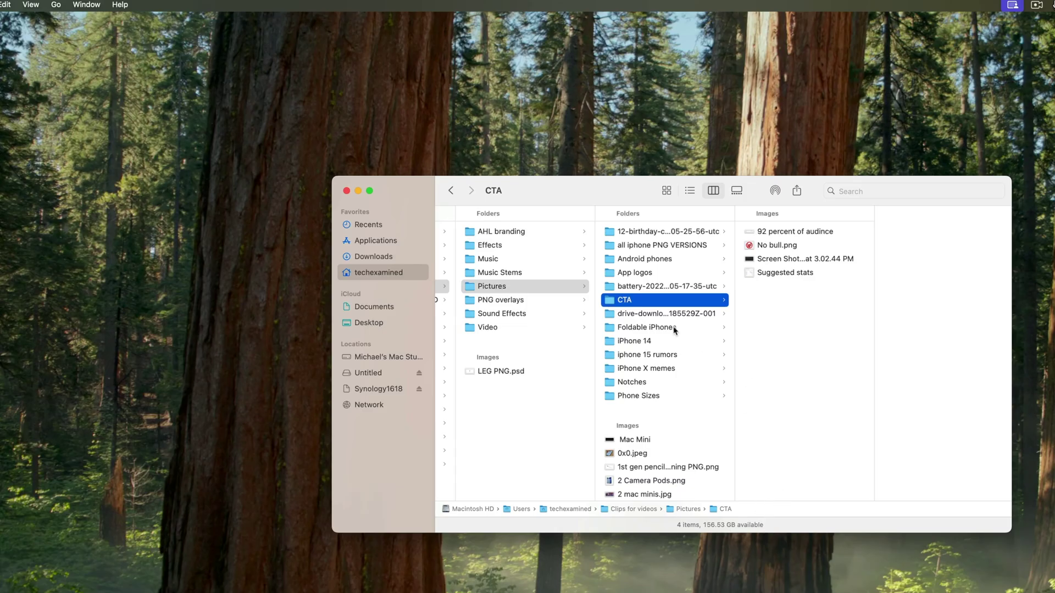
pyautogui.press('shift+super+f')
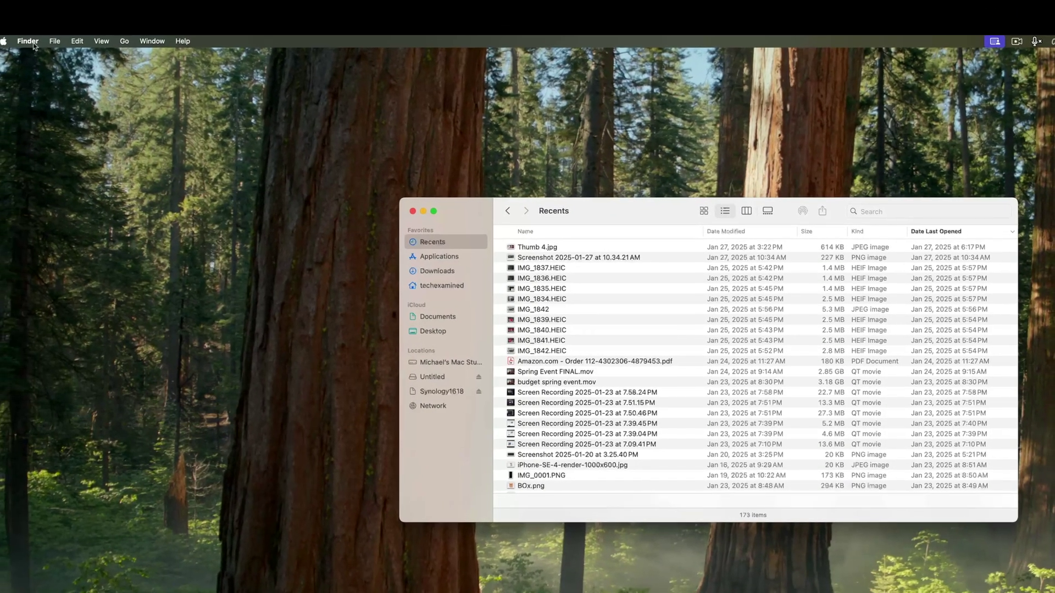
# - Set new Finder windows to show the techexamined home folder in the General Finder settings and close the settings
pyautogui.click(27, 41)
pyautogui.click(39, 72)
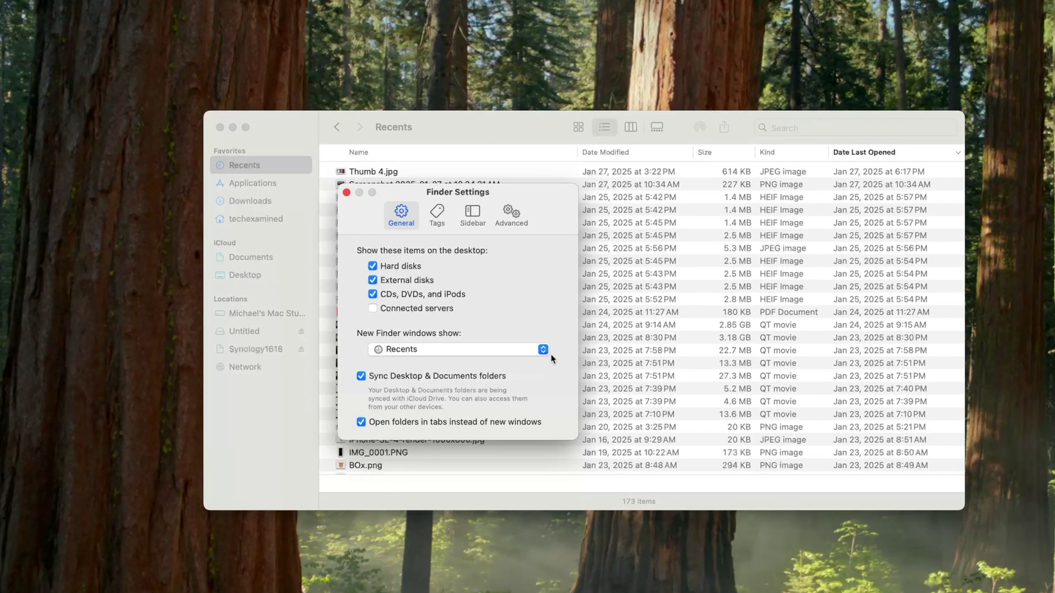
pyautogui.click(557, 355)
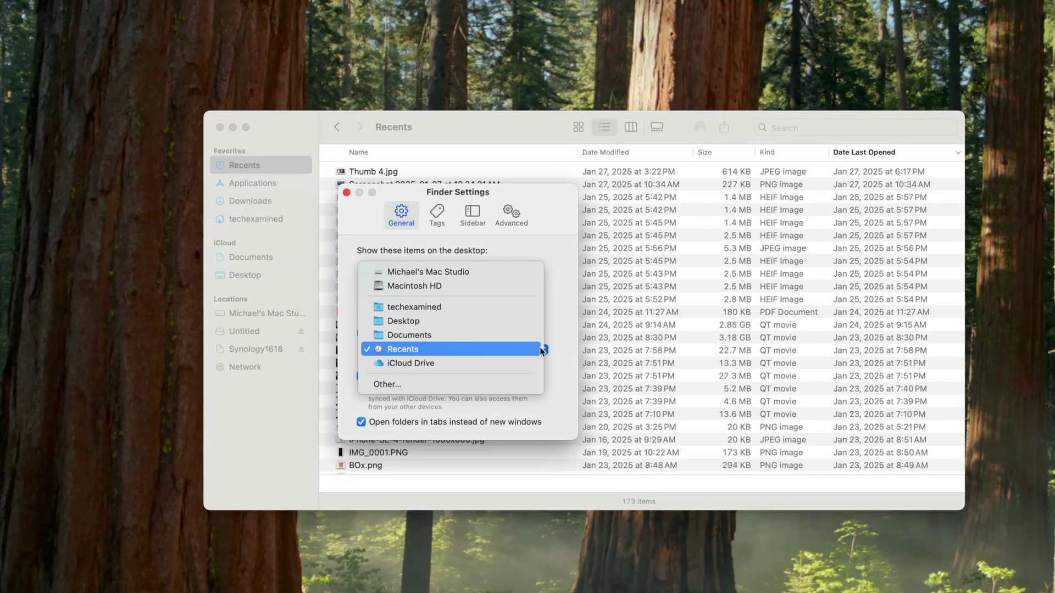
pyautogui.click(475, 307)
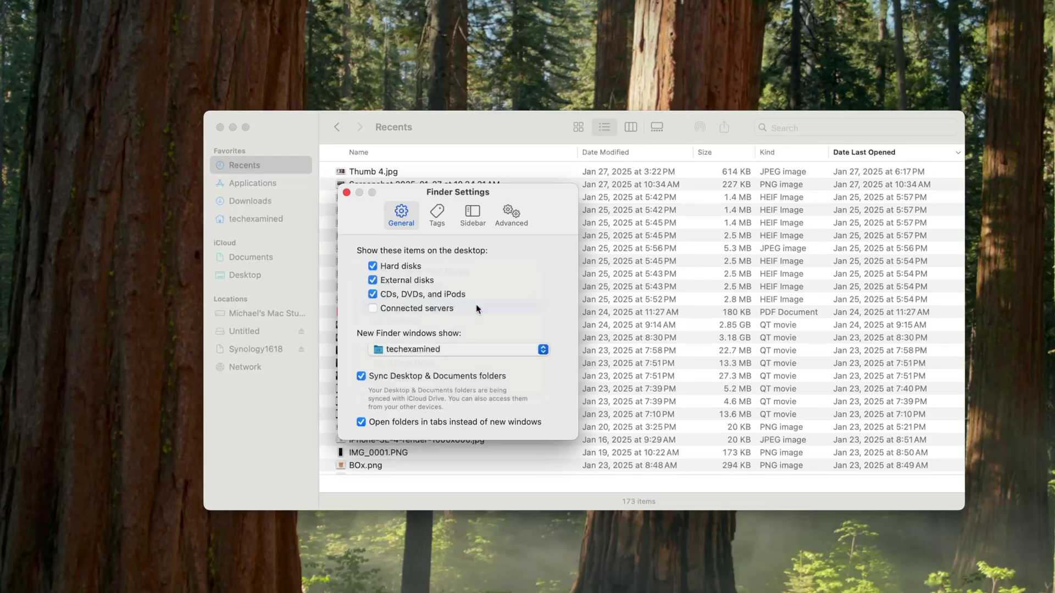
pyautogui.click(347, 193)
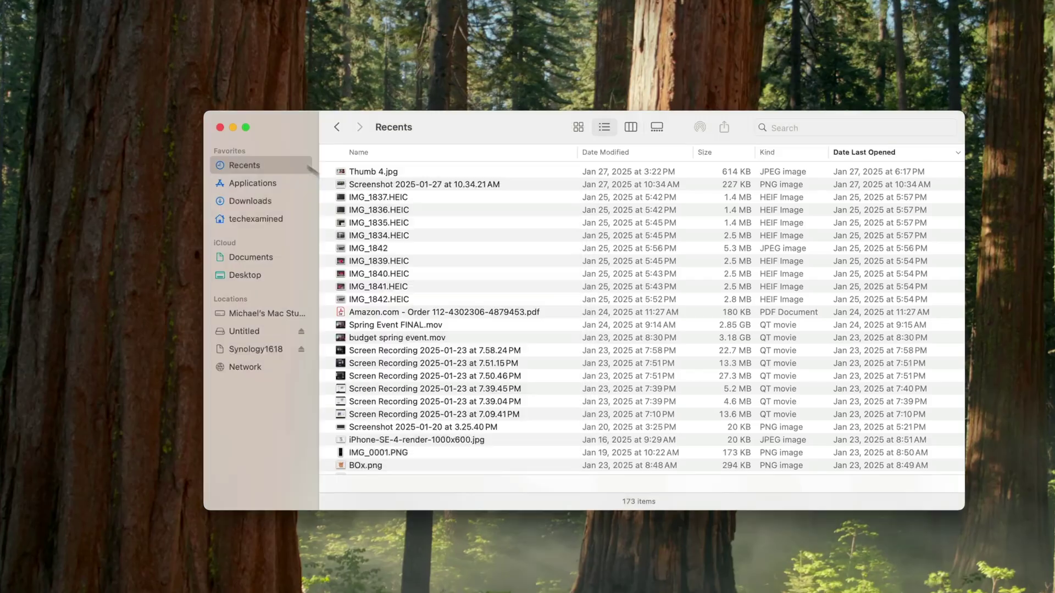
# - Close the Recents window, open a new Finder window and move it toward the middle of the screen
pyautogui.click(220, 128)
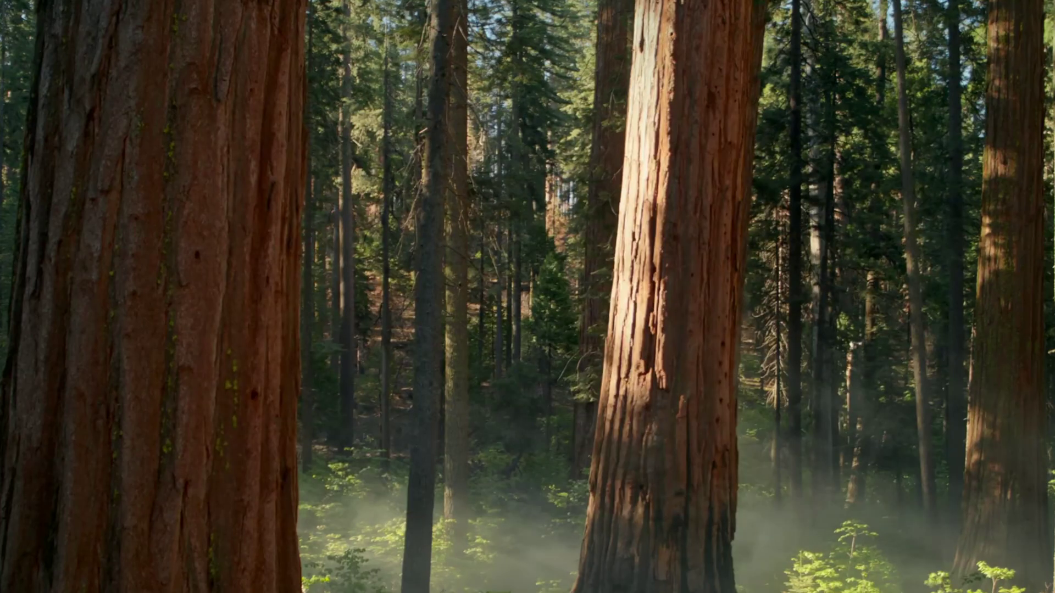
pyautogui.press('super+n')
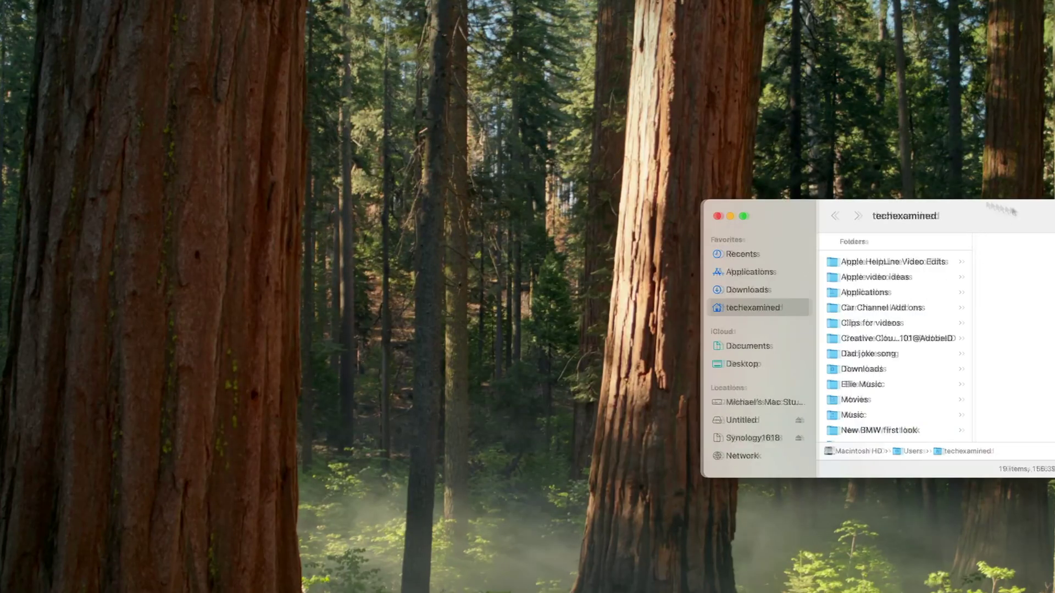
pyautogui.moveTo(1022, 206); pyautogui.dragTo(569, 75)
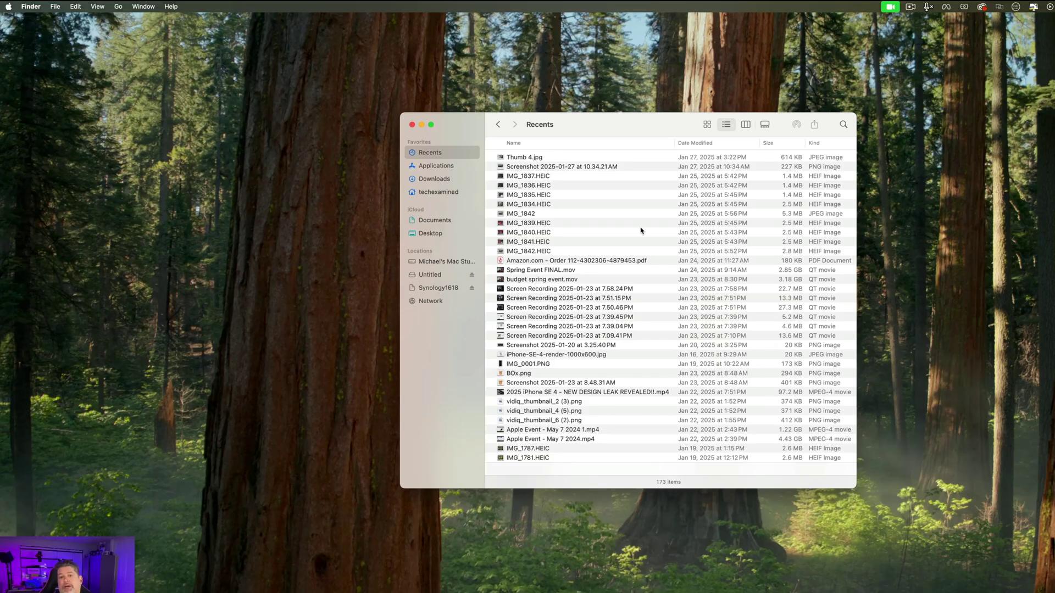
# - Look through the Recents list, create a new smart folder that searches This Mac and add a search criterion to it
pyautogui.scroll(-20, 599, 368)
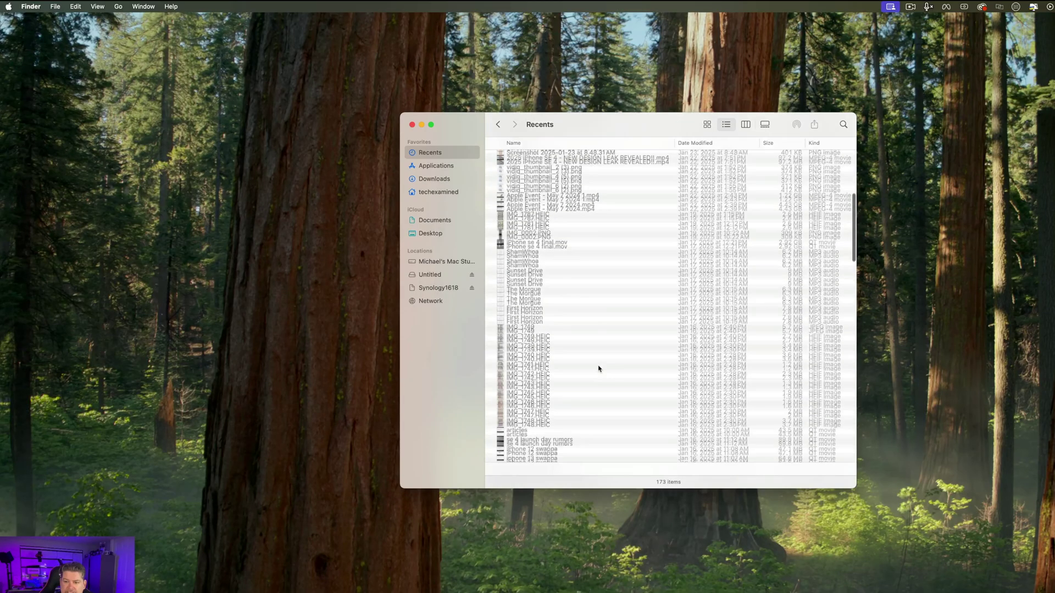
pyautogui.scroll(20, 599, 368)
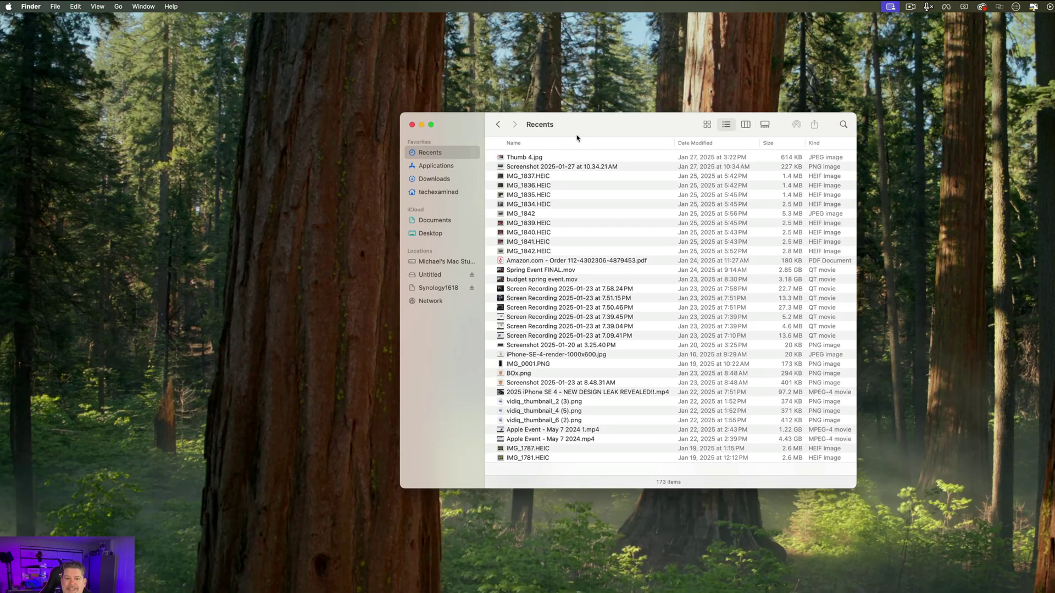
pyautogui.click(58, 9)
pyautogui.click(75, 51)
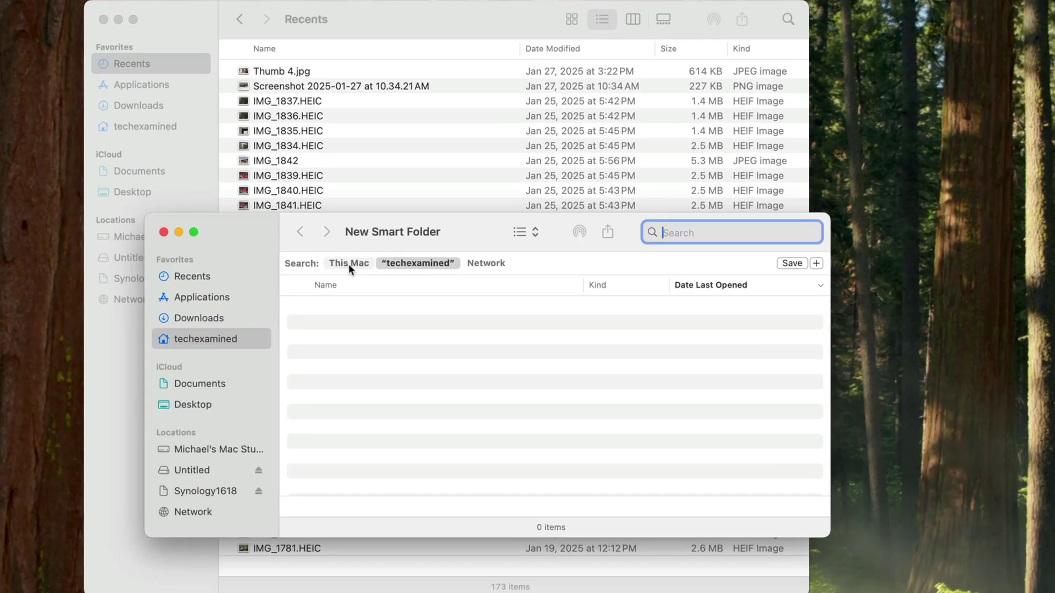
pyautogui.click(347, 264)
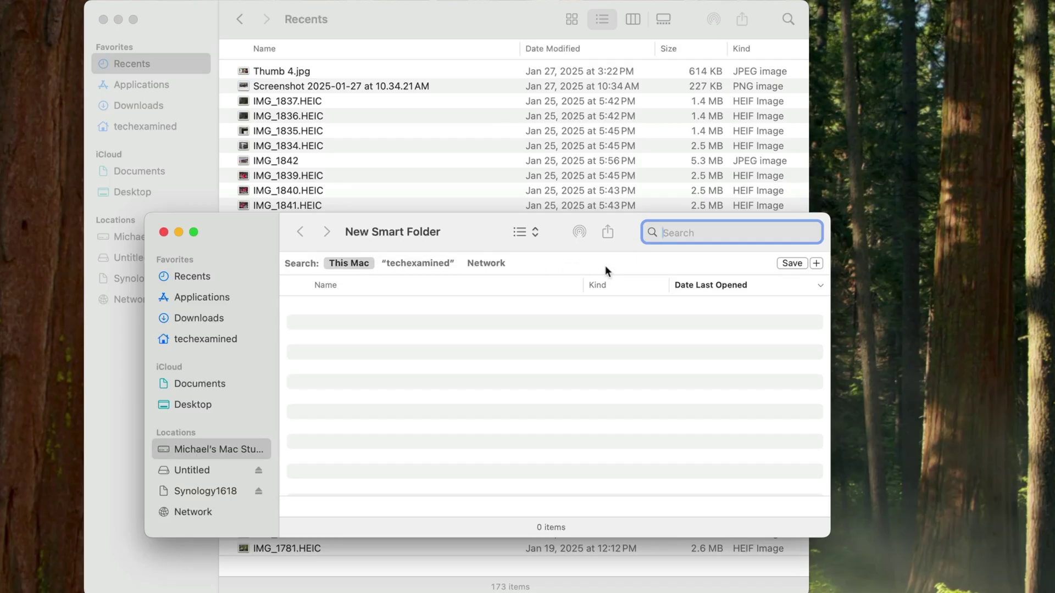
pyautogui.click(817, 264)
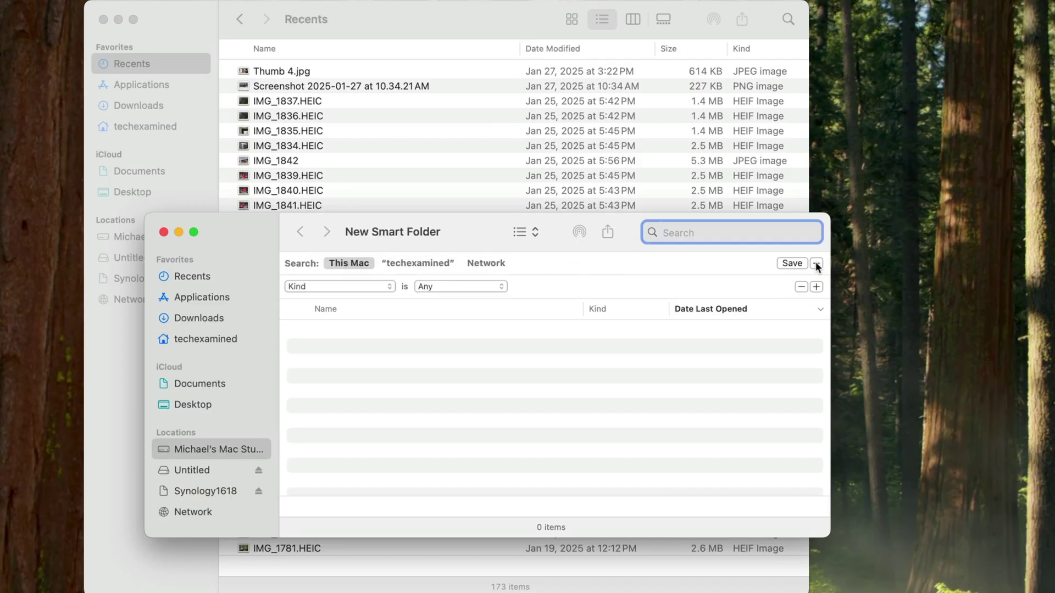
# - Set the smart folder's criterion to a Last opened date within the last 5 days
pyautogui.click(390, 287)
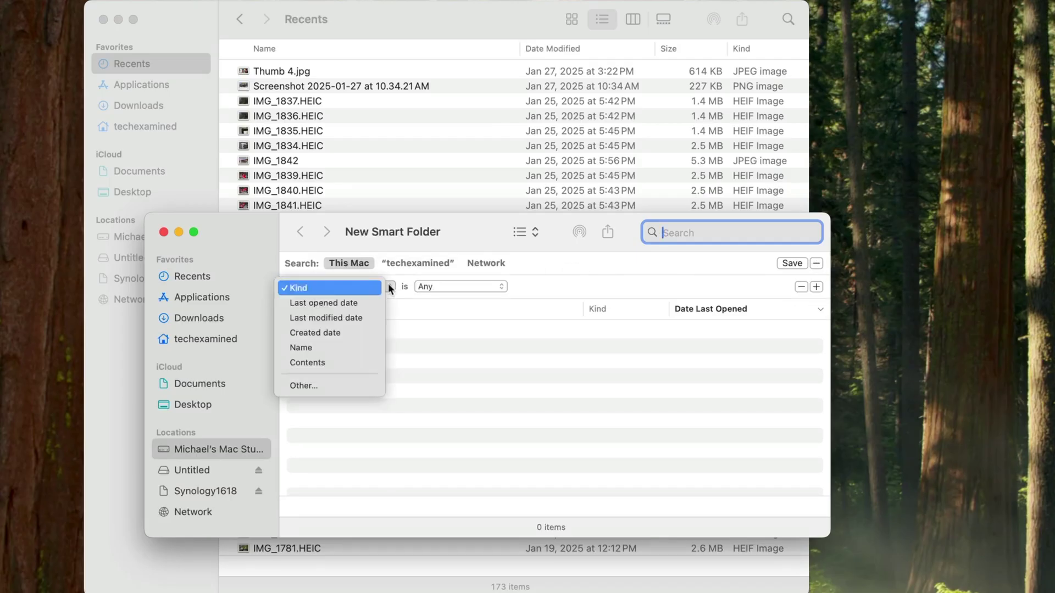
pyautogui.click(369, 307)
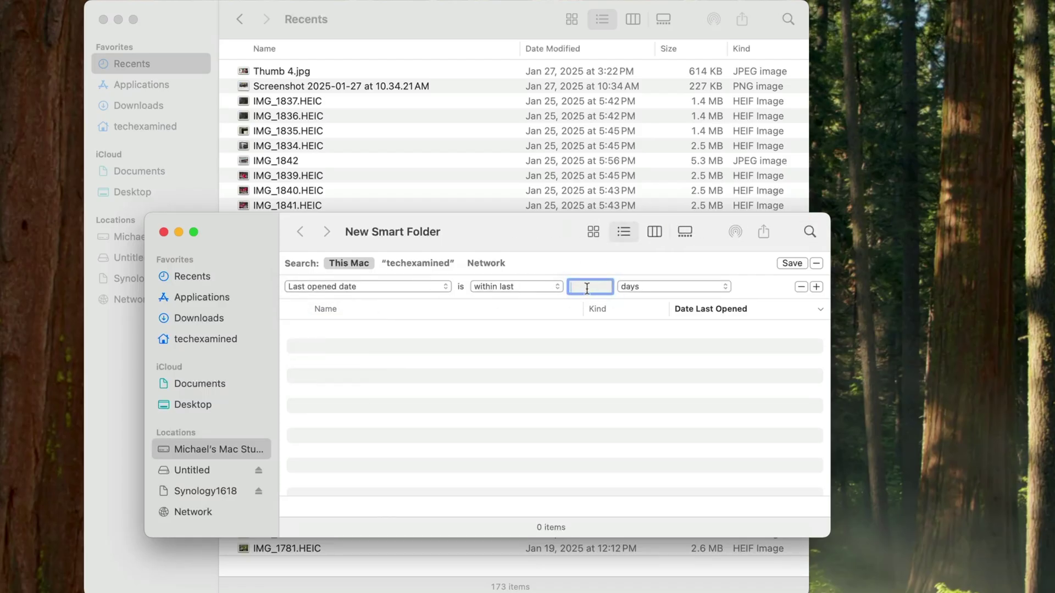
pyautogui.write('14')
pyautogui.doubleClick(586, 288)
pyautogui.write('5')
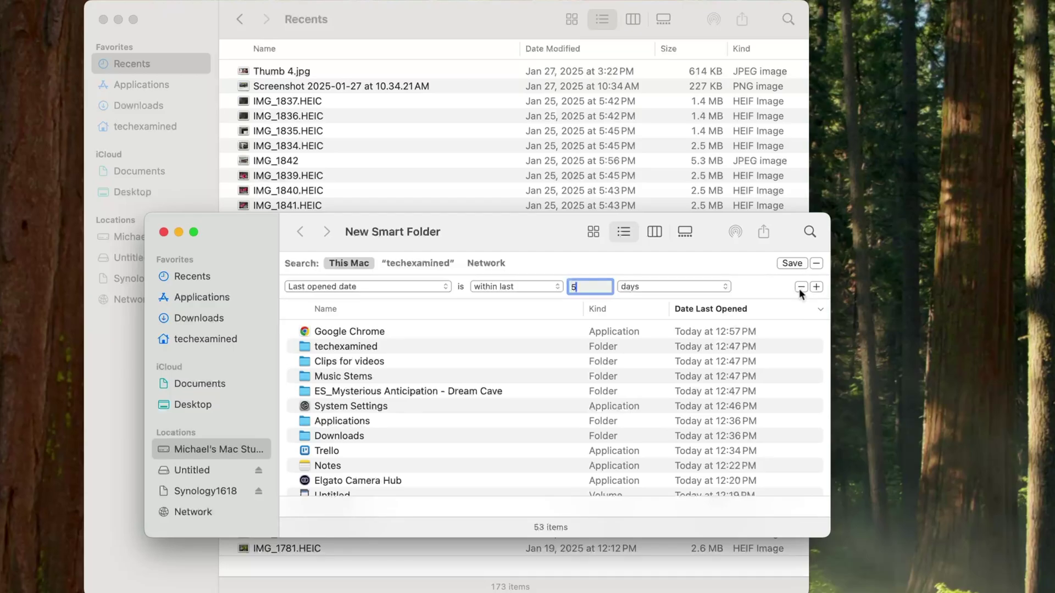
# - Add a nested condition group to the smart folder requiring that None of the following are true: Kind is Application
pyautogui.press('alt')
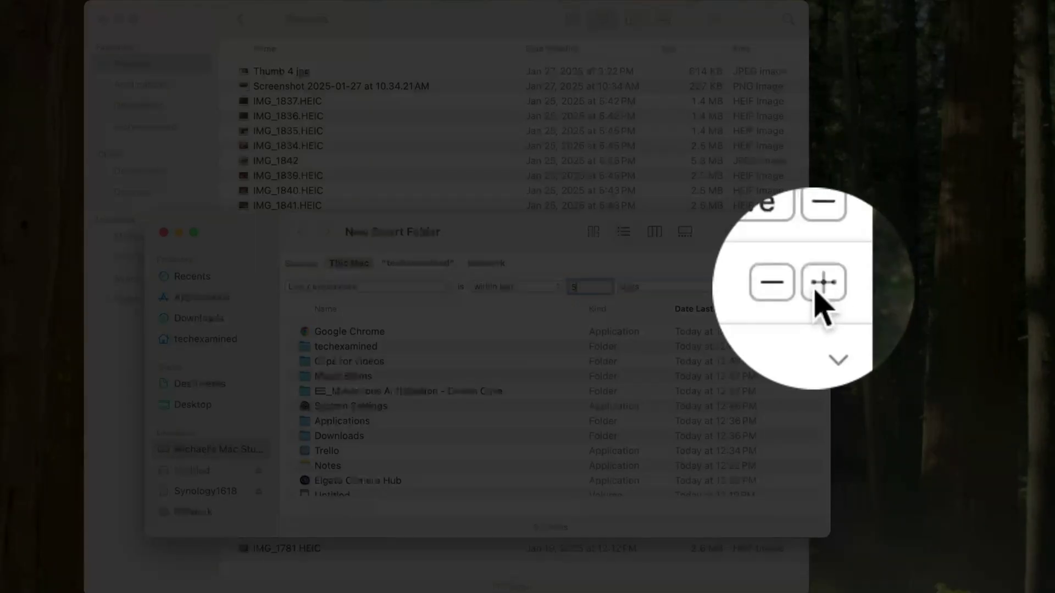
pyautogui.keyDown('alt'); pyautogui.click(817, 290); pyautogui.keyUp('alt')
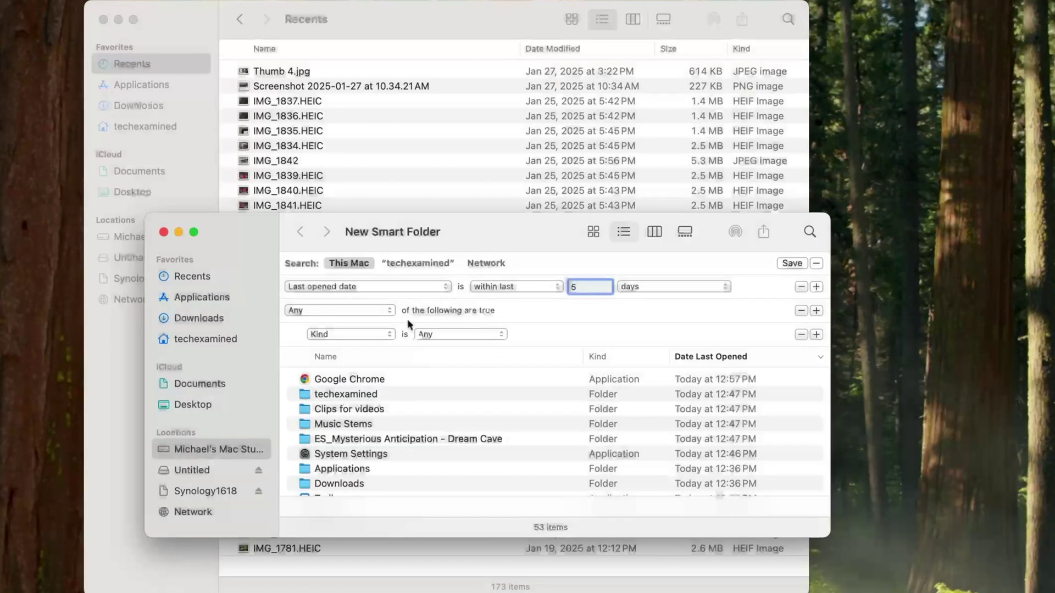
pyautogui.click(390, 311)
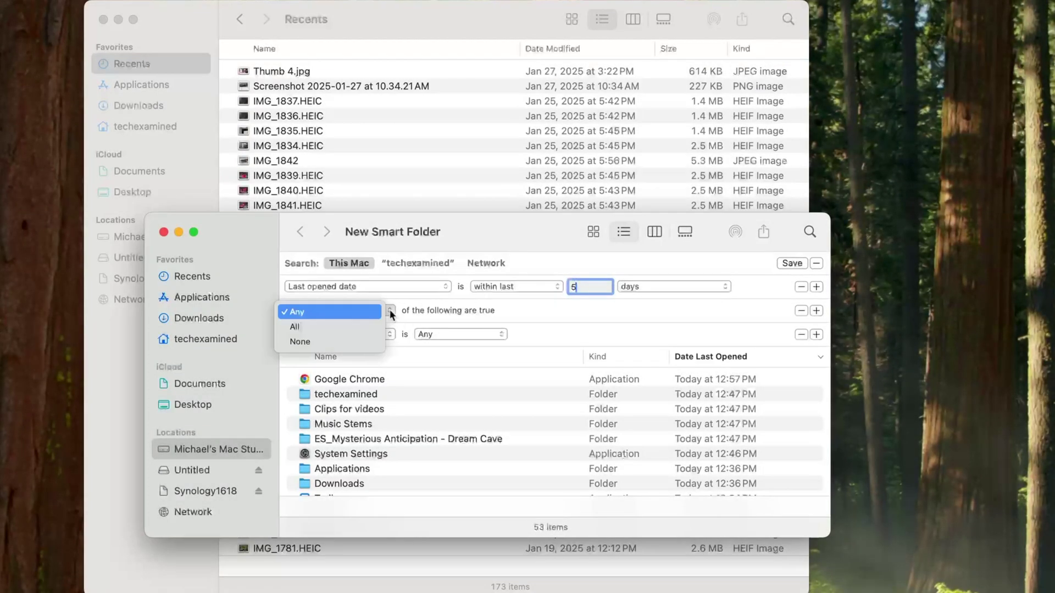
pyautogui.click(363, 341)
pyautogui.click(500, 336)
pyautogui.click(449, 348)
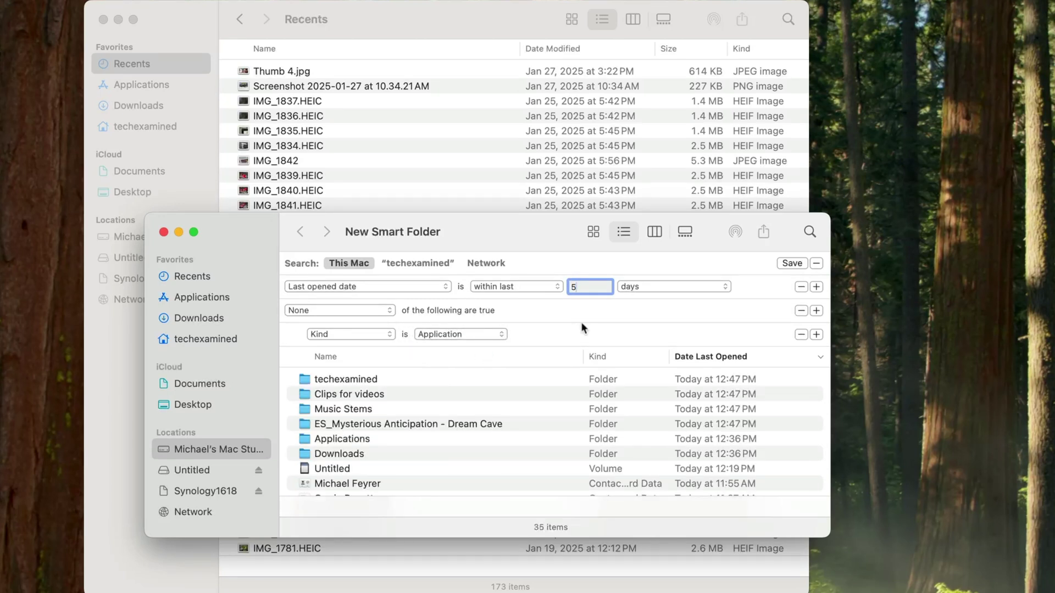
# - Save the smart folder as Recents in Saved Searches with Add To Sidebar enabled
pyautogui.click(791, 264)
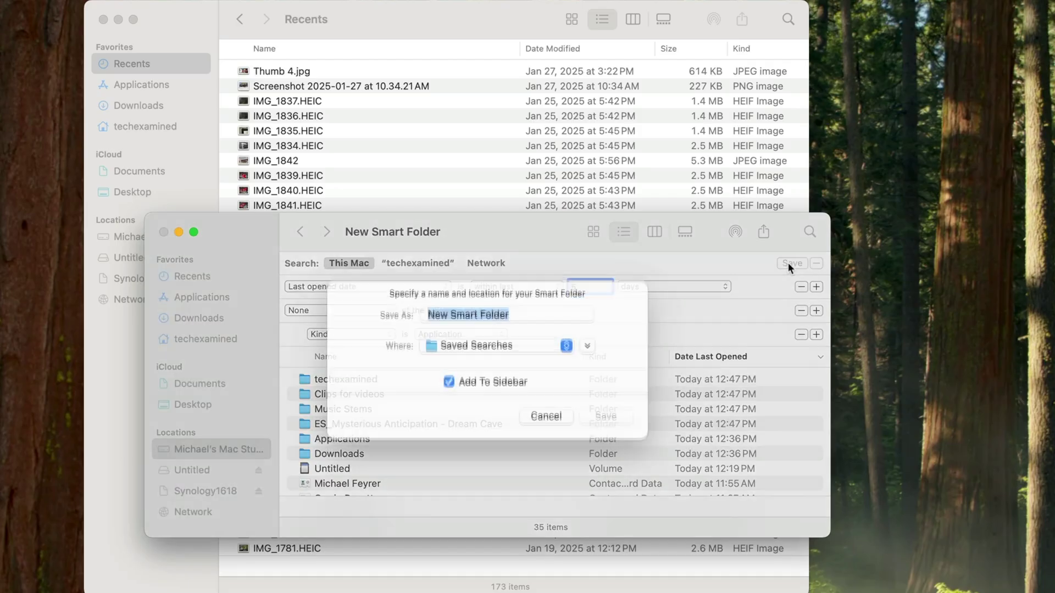
pyautogui.write('Recents')
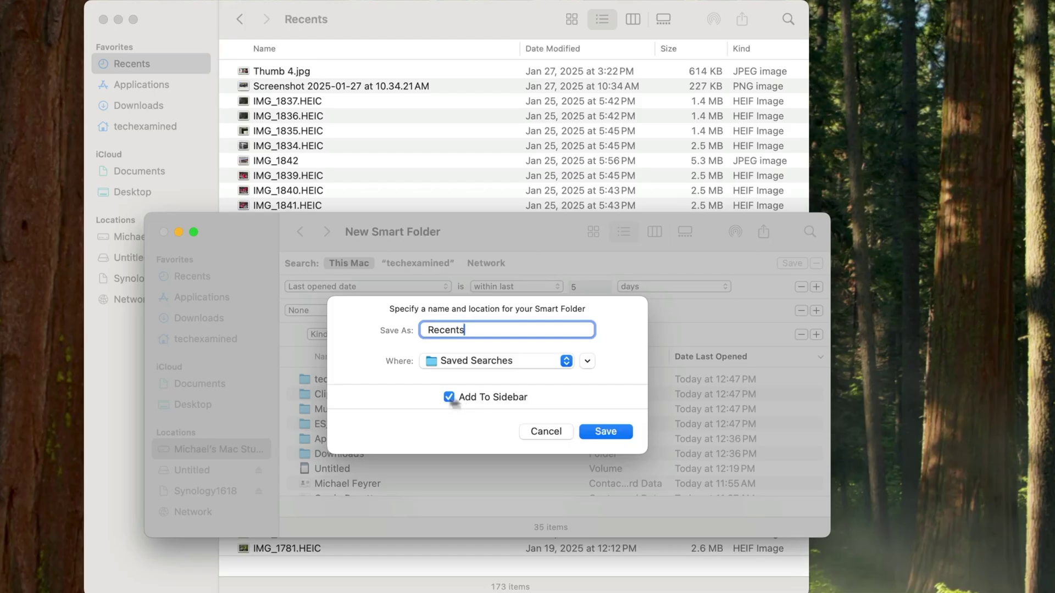
pyautogui.click(609, 432)
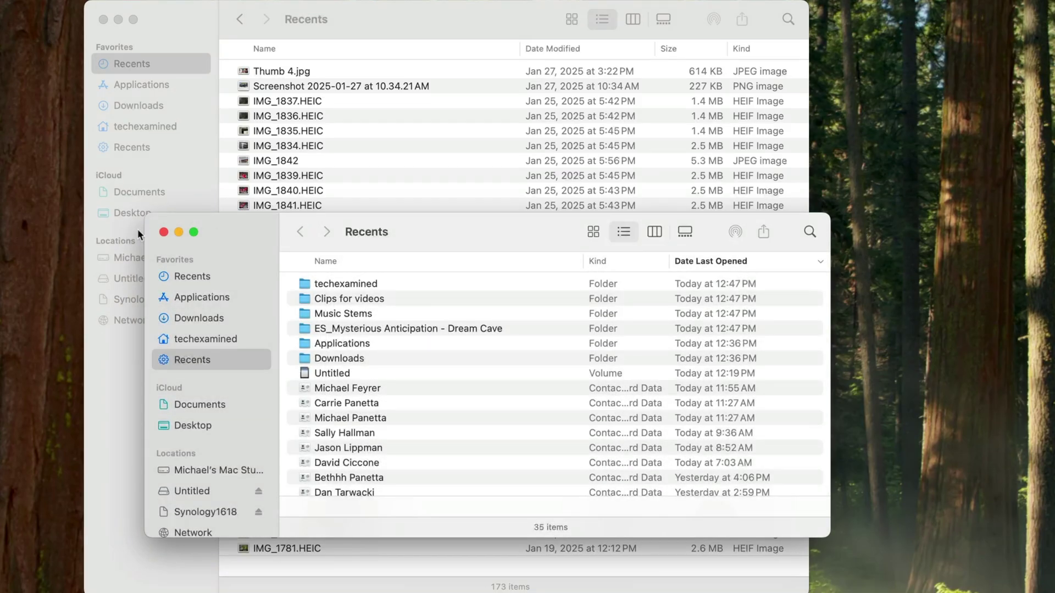
# - Close the smart folder window and remove the original built-in Recents entry from the Finder sidebar
pyautogui.click(164, 232)
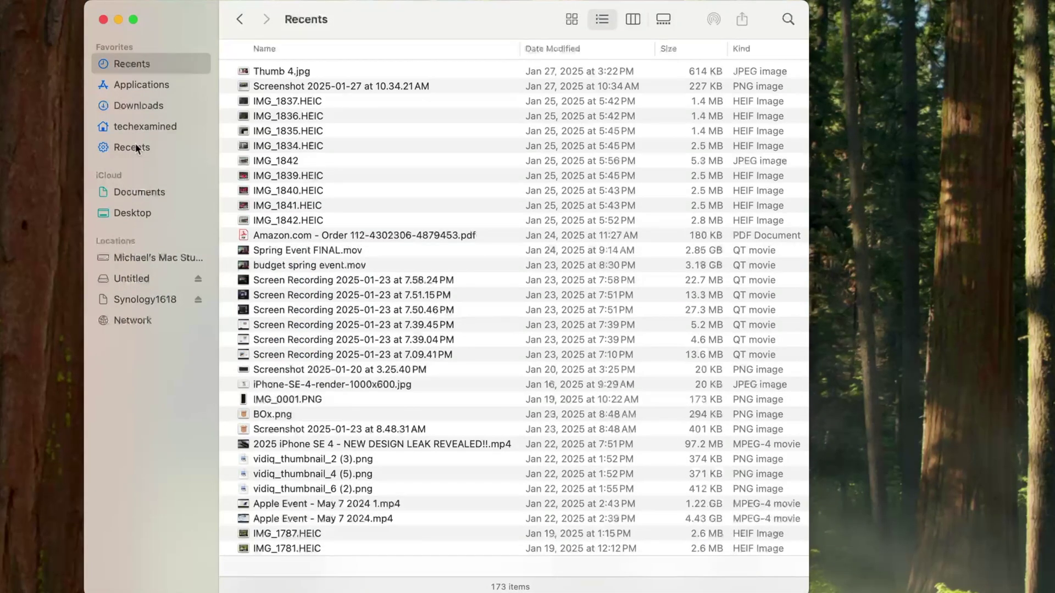
pyautogui.rightClick(132, 66)
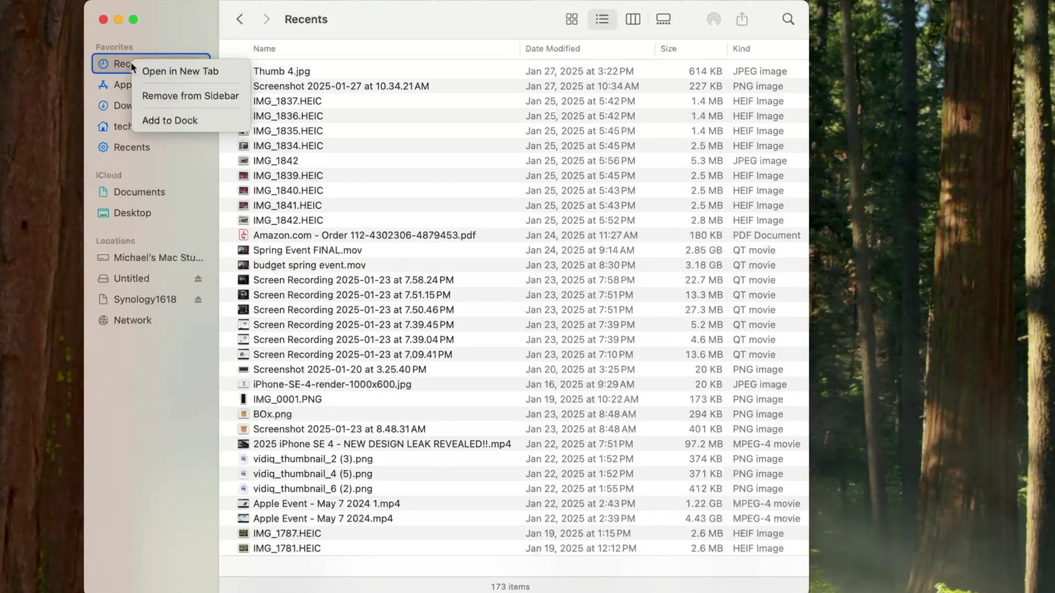
pyautogui.click(160, 95)
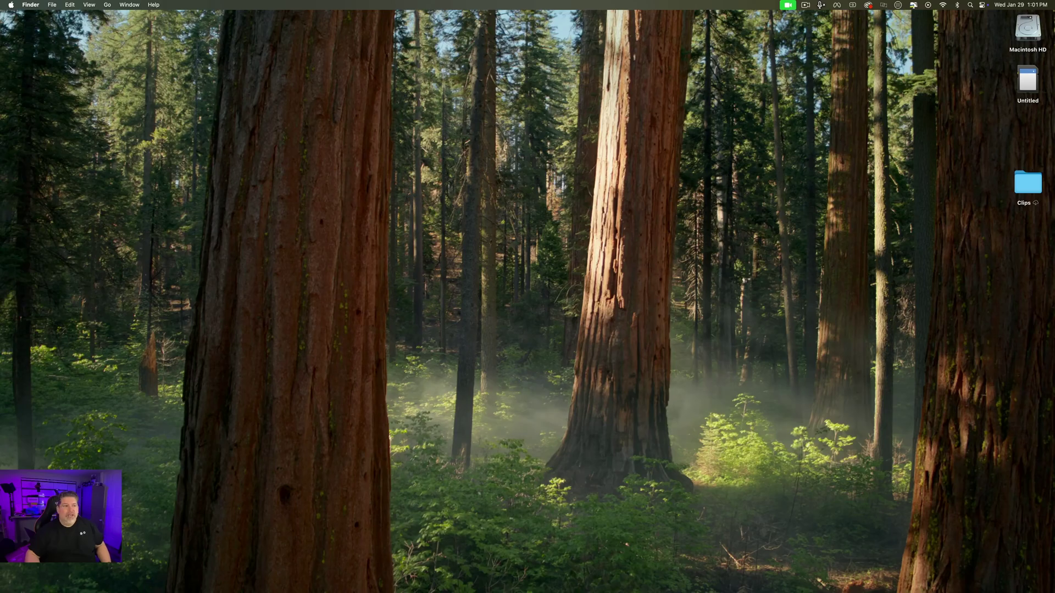
# - Open the Desktop & Dock system settings and choose Safari as the default web browser
pyautogui.click(10, 5)
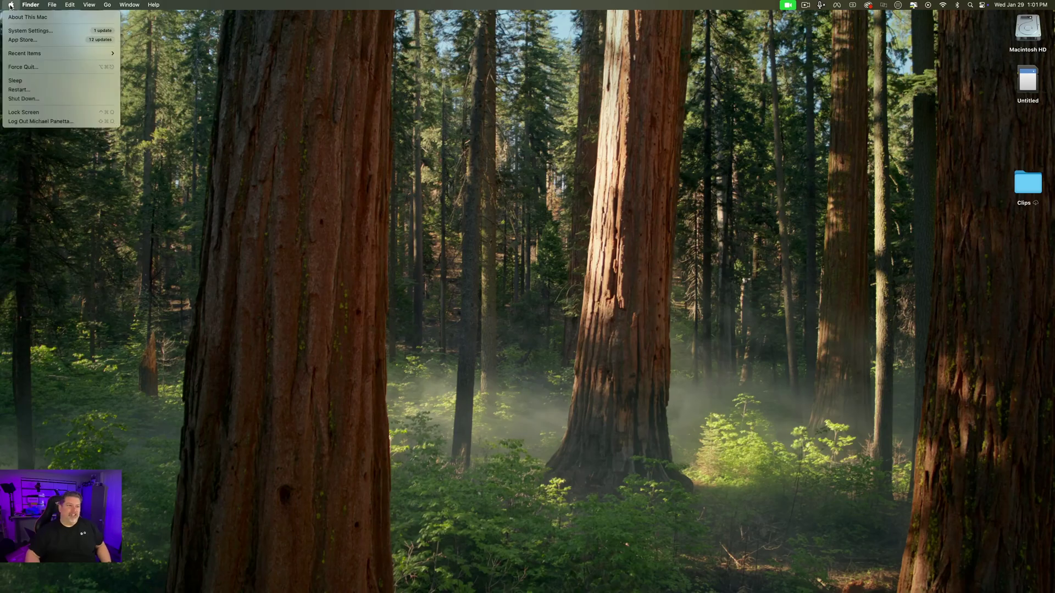
pyautogui.click(30, 30)
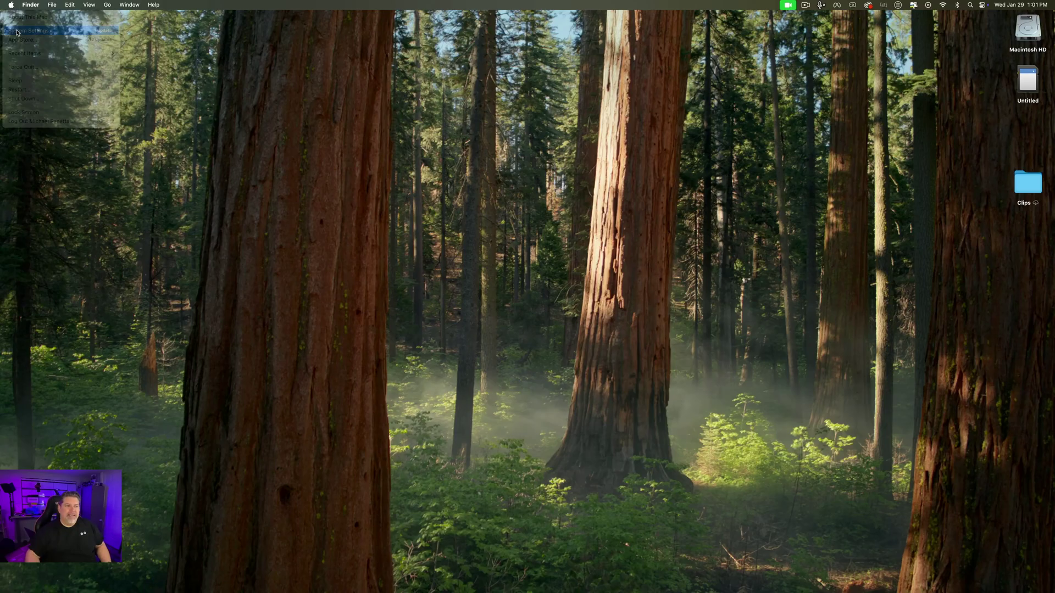
pyautogui.scroll(-3, 481, 305)
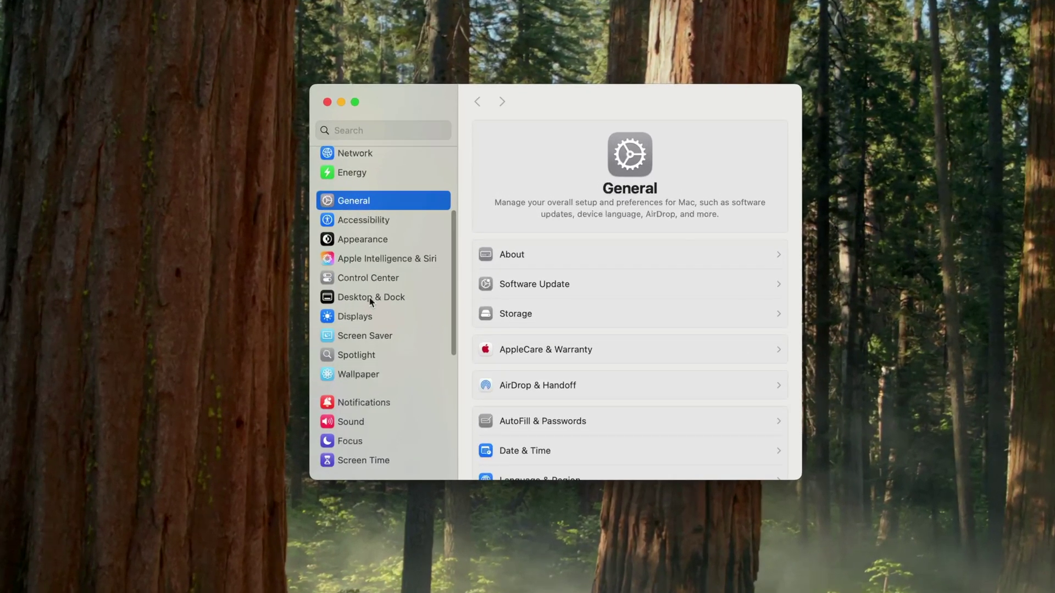
pyautogui.click(370, 298)
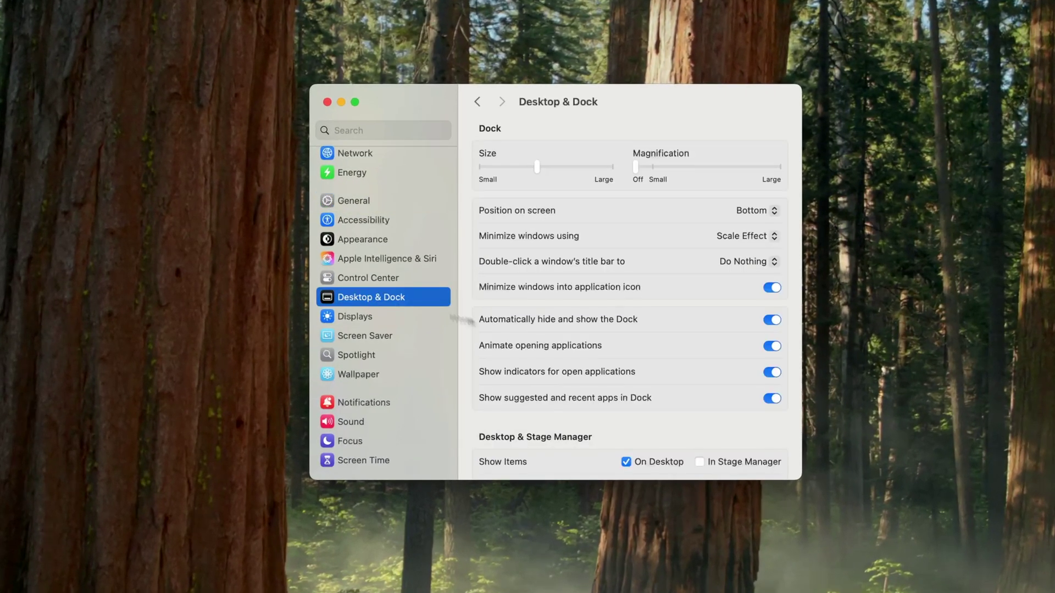
pyautogui.scroll(-10, 583, 345)
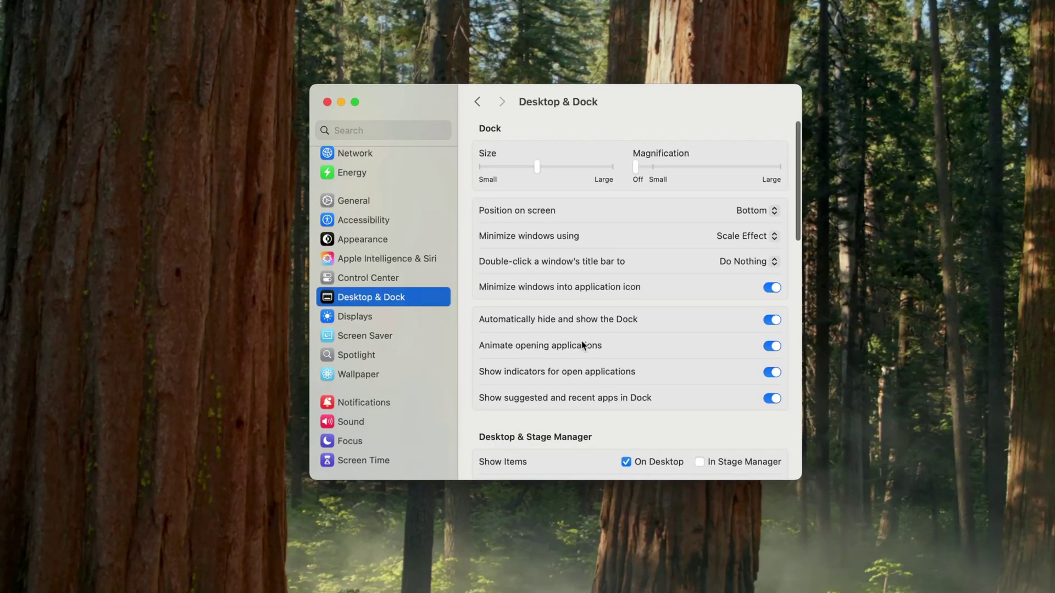
pyautogui.scroll(-5, 583, 345)
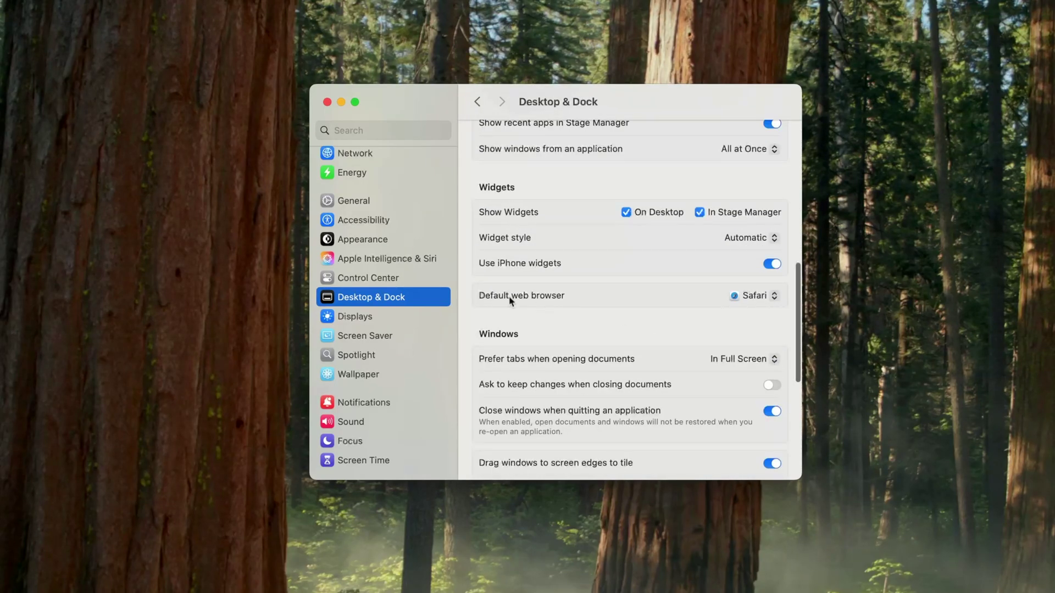
pyautogui.click(776, 299)
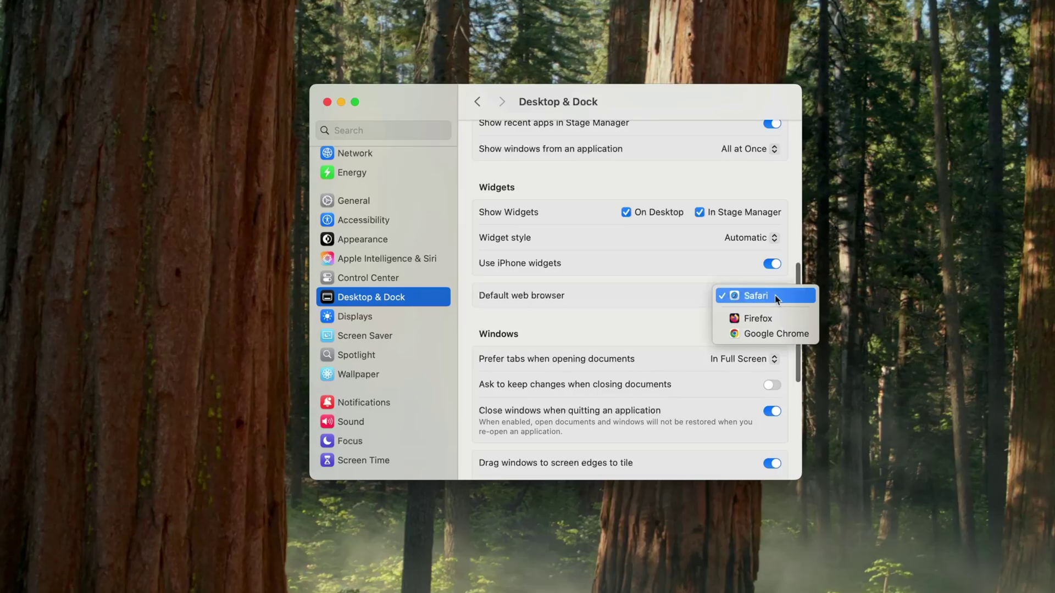
pyautogui.click(757, 300)
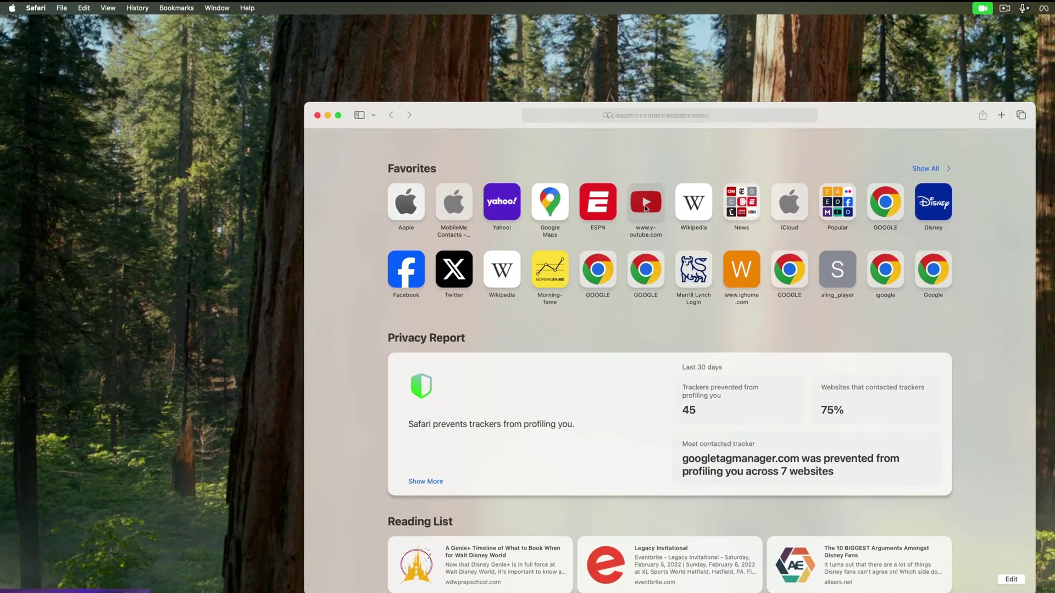
# - Open YouTube from the Safari favorites and add it to the Dock as a web app named YouTube
pyautogui.click(645, 208)
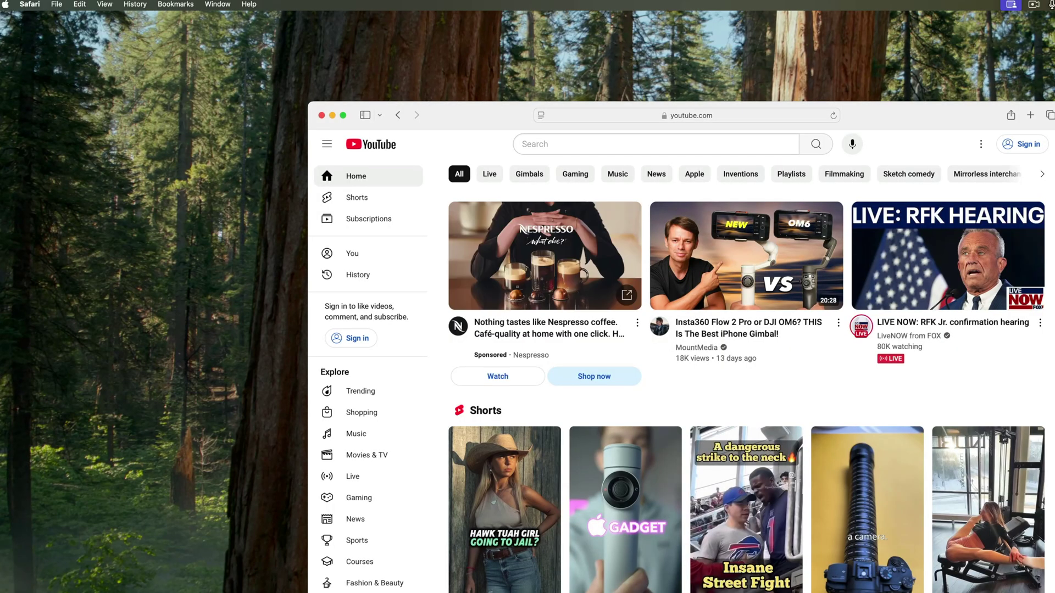
pyautogui.click(55, 4)
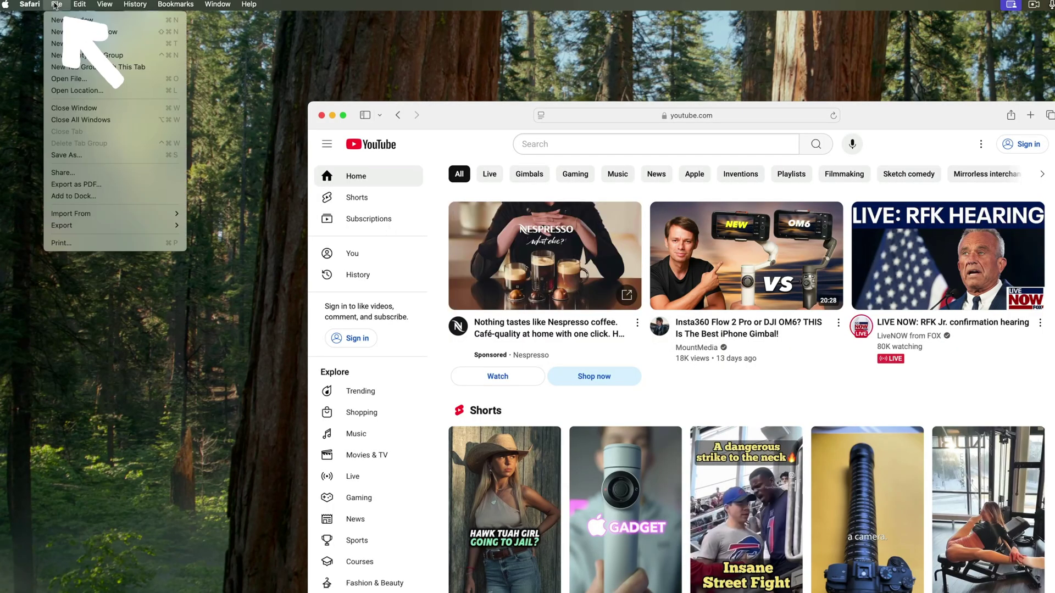
pyautogui.click(76, 197)
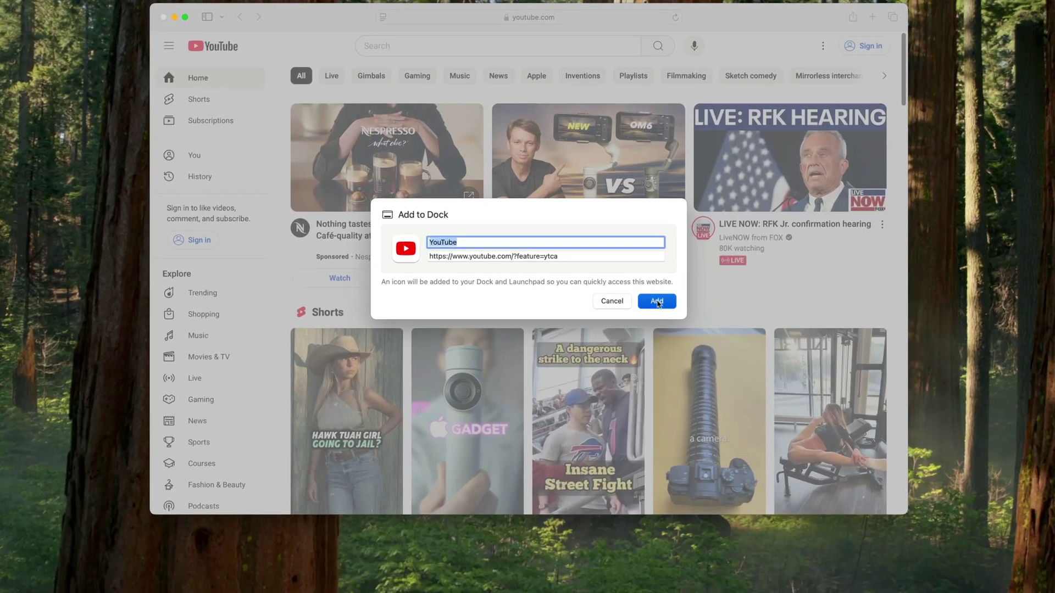
pyautogui.click(706, 361)
# - Switch to a new Google Chrome window, center it on the desktop, and load the bookmarked YouTube site
pyautogui.moveTo(749, 582)
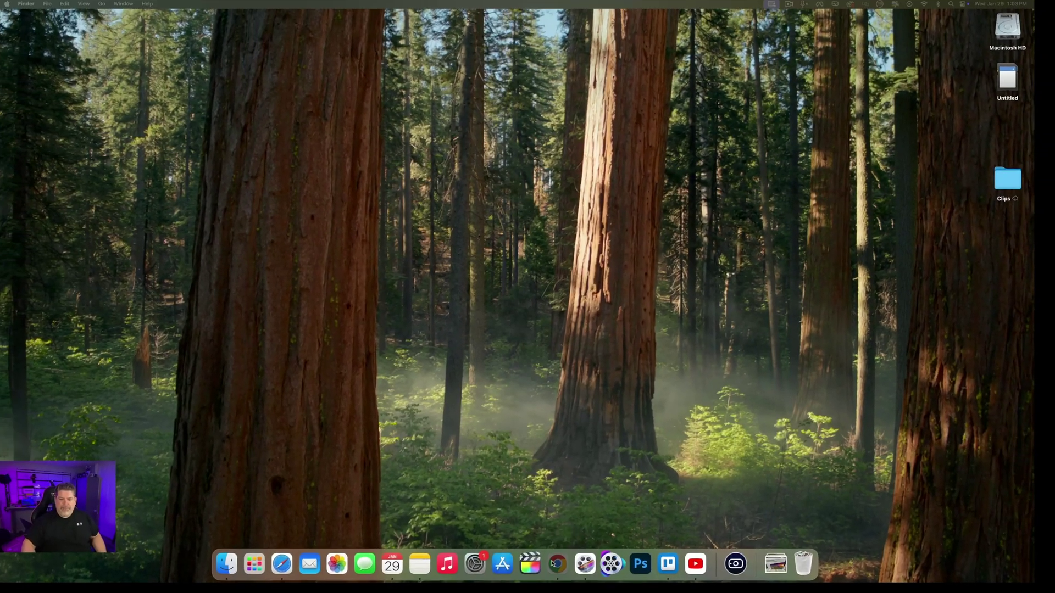
pyautogui.rightClick(557, 563)
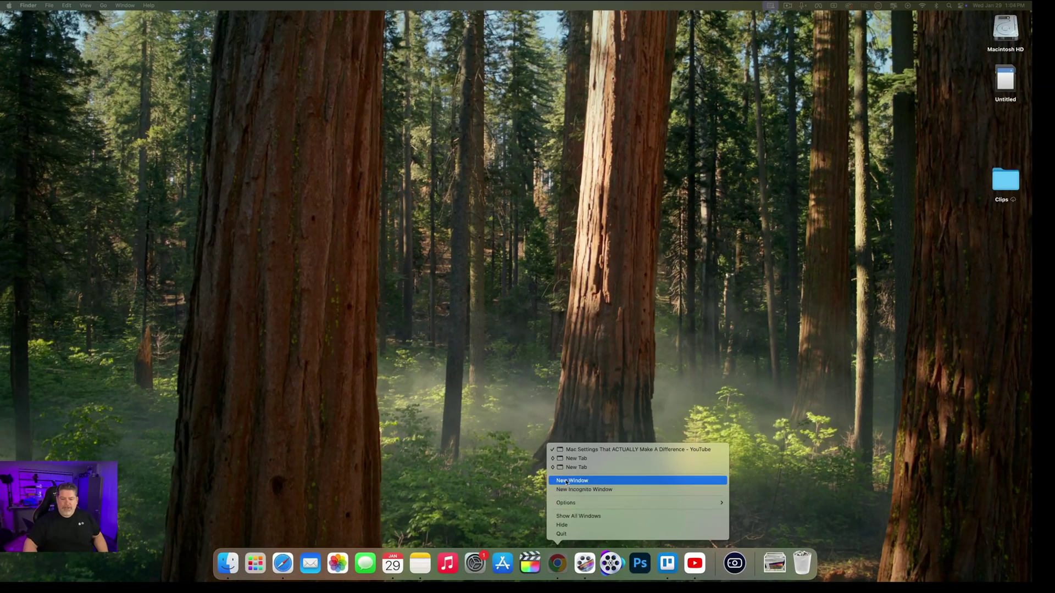
pyautogui.click(566, 481)
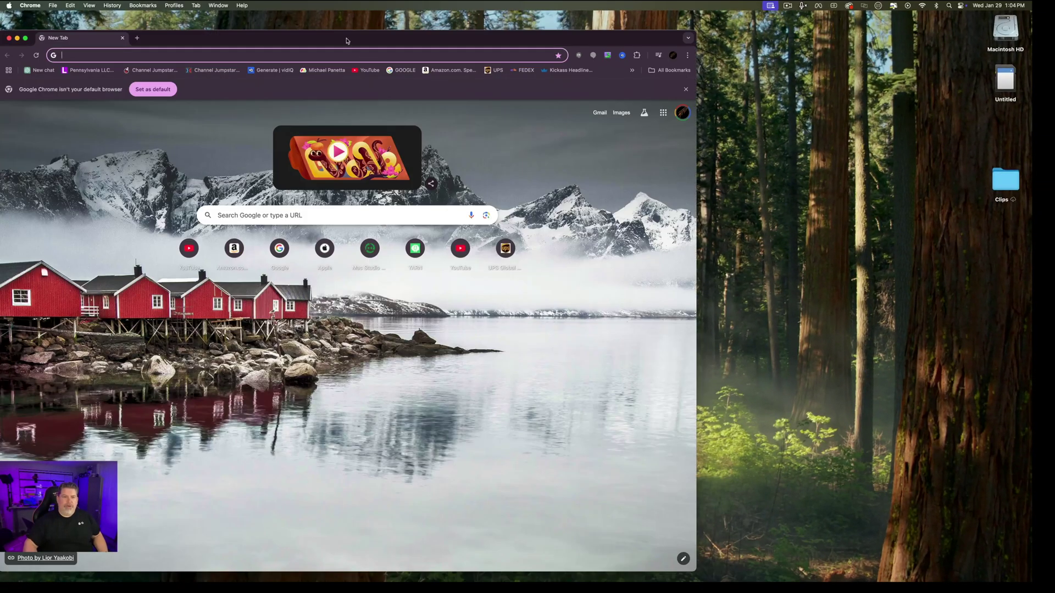
pyautogui.moveTo(347, 41); pyautogui.dragTo(519, 35)
pyautogui.click(544, 64)
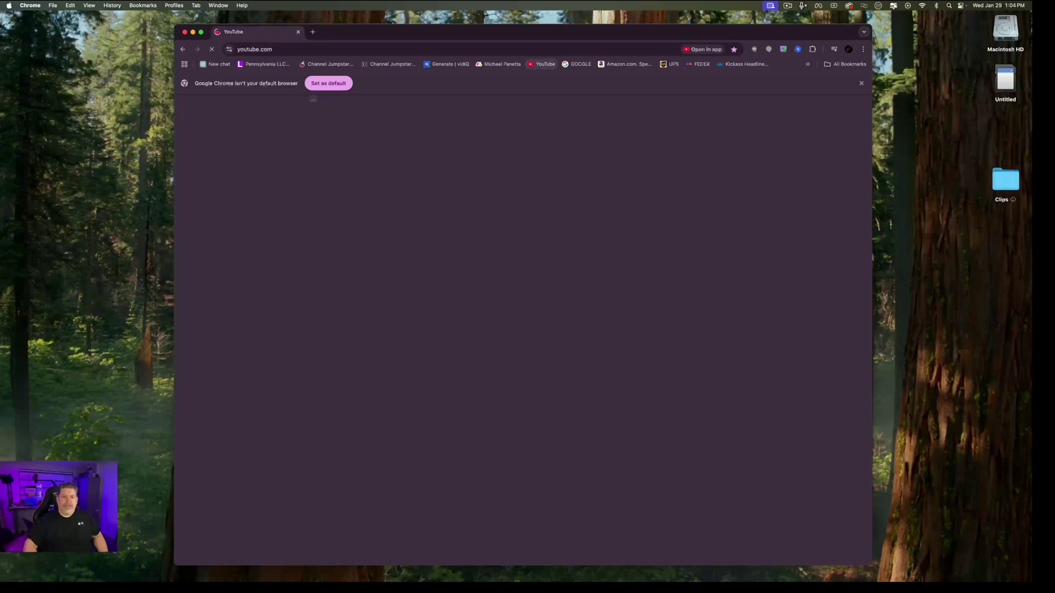
# - Place the youtube.com address from Chrome in the Dock beside the Trash as a website shortcut, and close the Chrome window
pyautogui.click(263, 49)
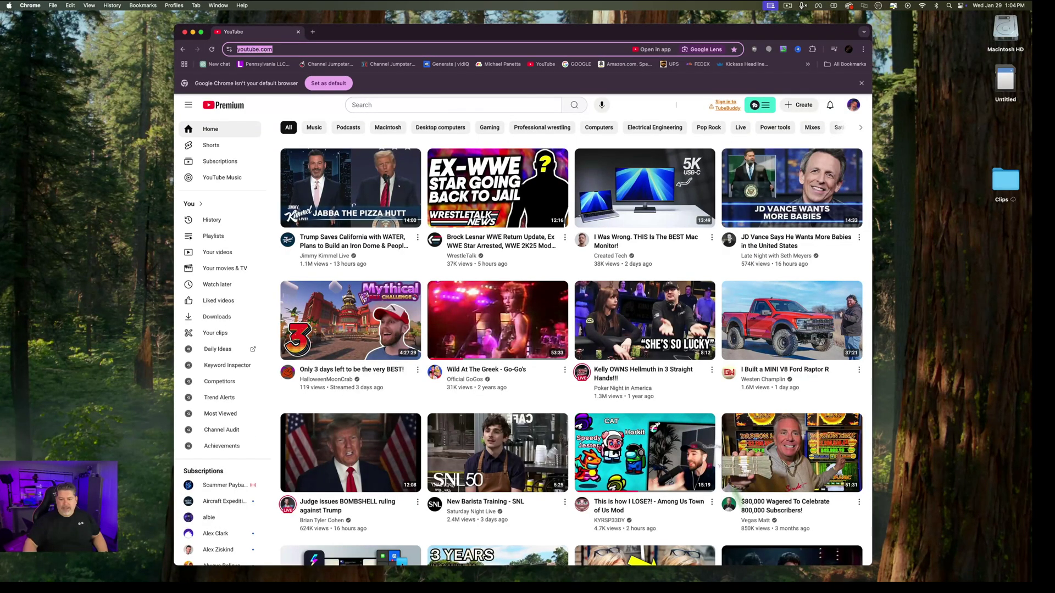
pyautogui.moveTo(775, 580)
pyautogui.moveTo(774, 578); pyautogui.dragTo(764, 567)
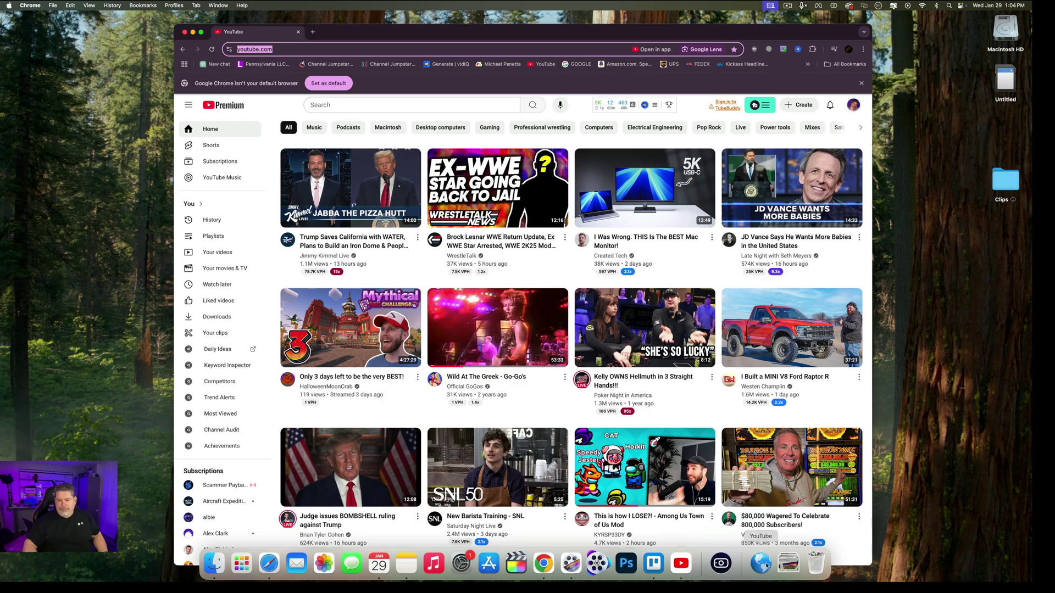
pyautogui.click(184, 33)
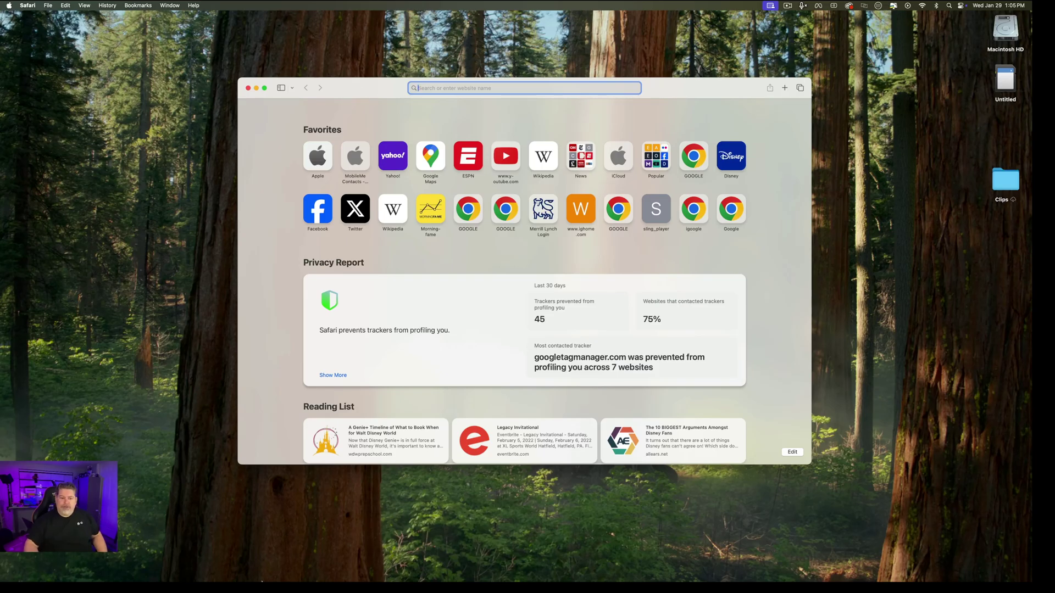
# - Open a new private Safari window and load YouTube from its favorites
pyautogui.rightClick(267, 568)
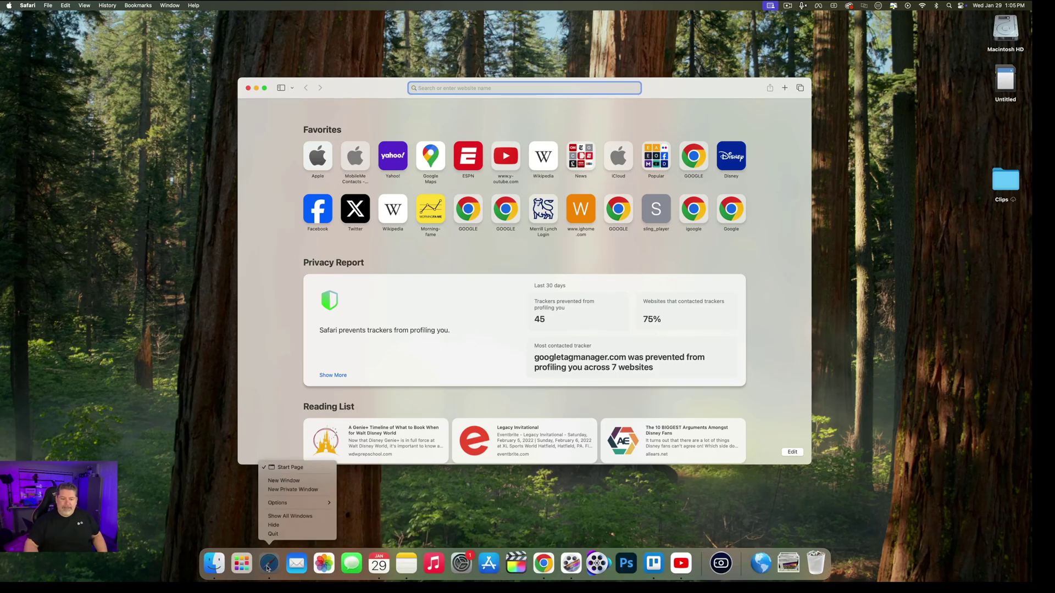
pyautogui.click(285, 487)
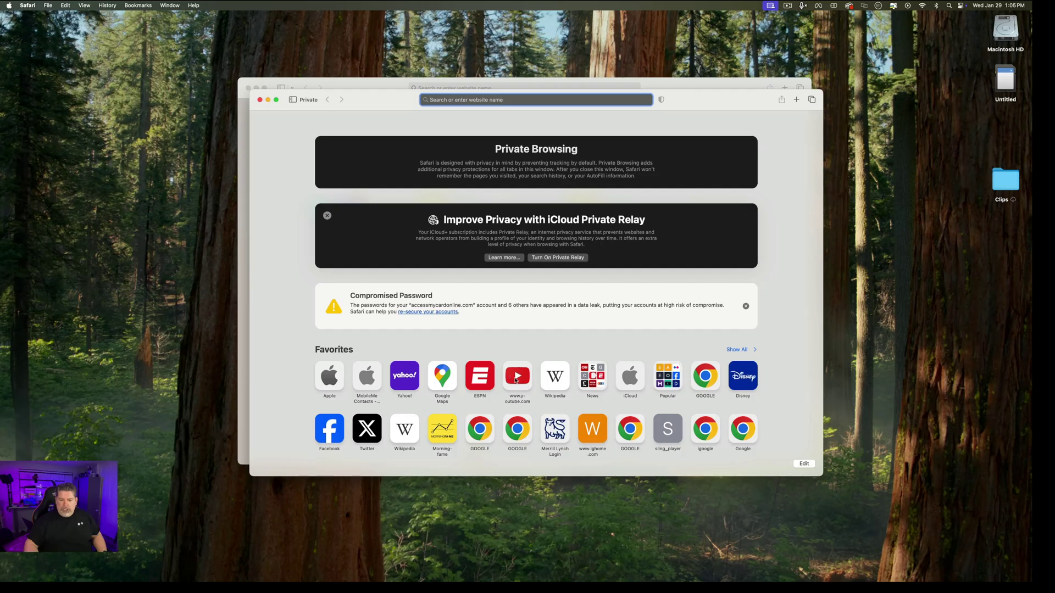
pyautogui.click(517, 376)
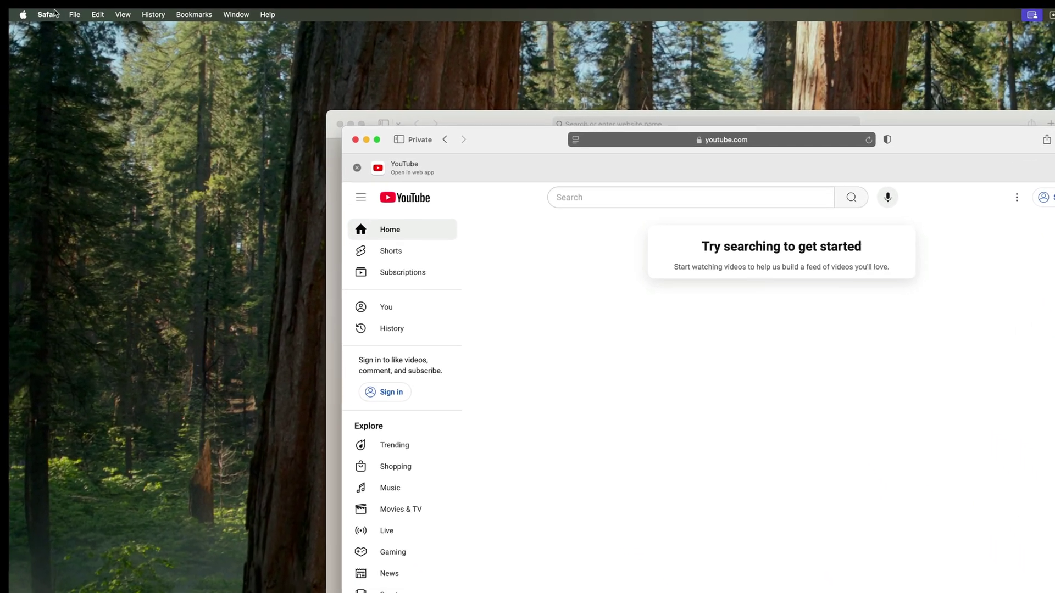
# - Enable Require password to view locked tabs in Safari's Privacy settings, and close the settings and the private window
pyautogui.click(28, 6)
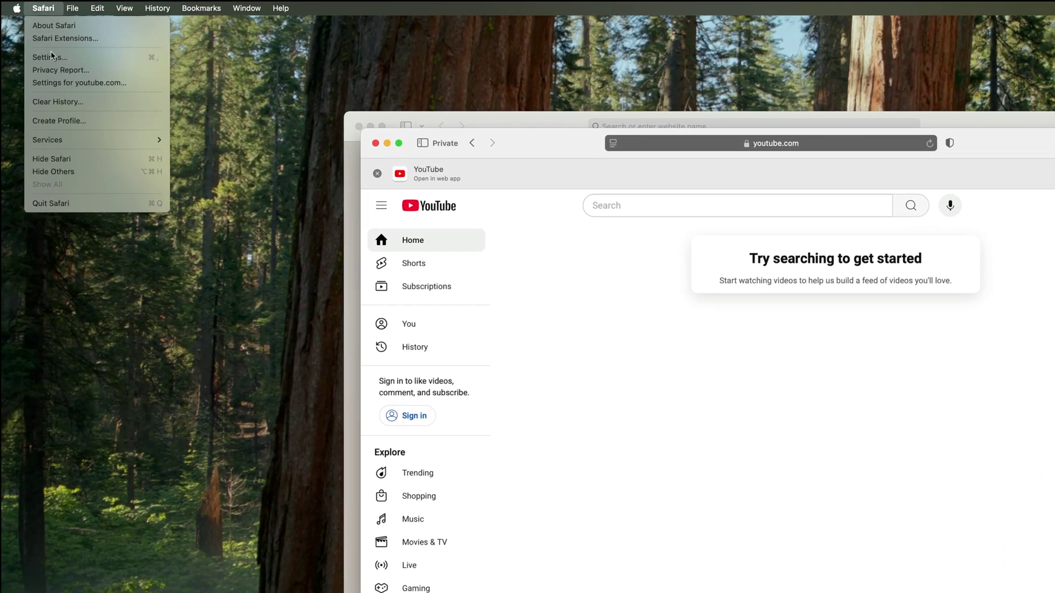
pyautogui.click(661, 290)
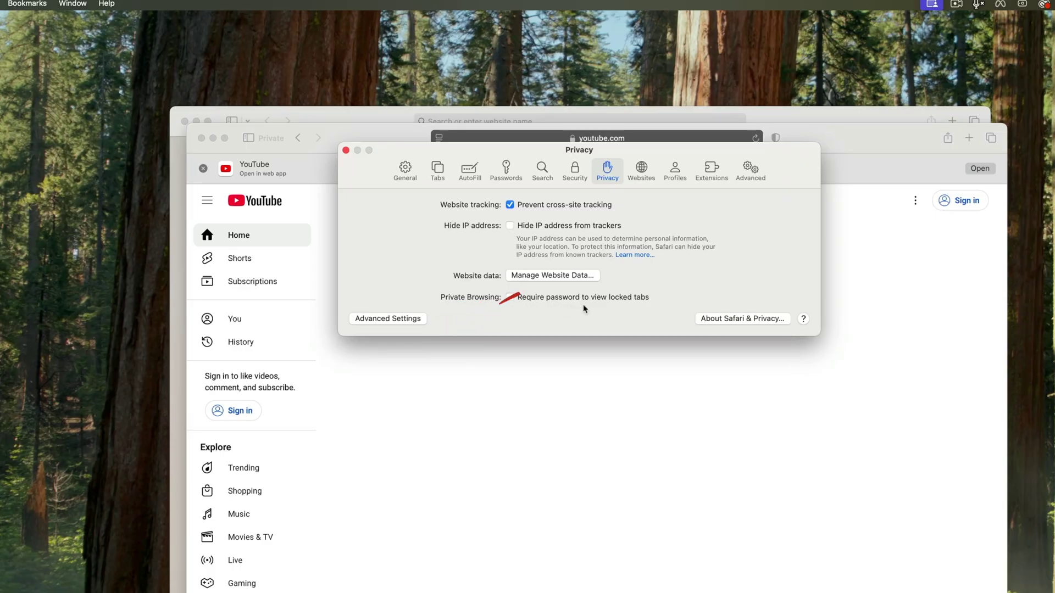
pyautogui.click(510, 297)
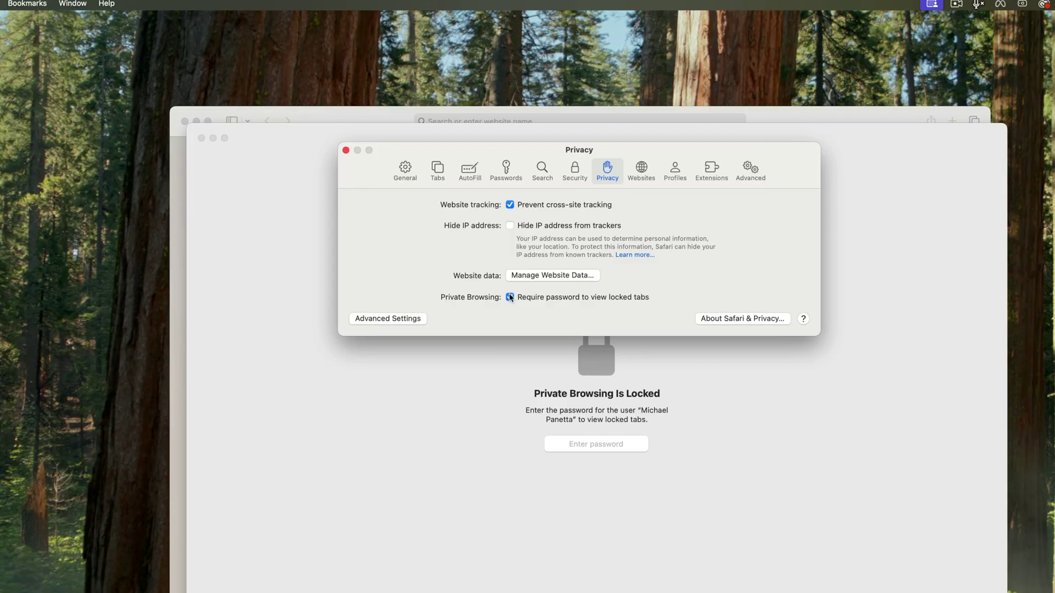
pyautogui.click(346, 151)
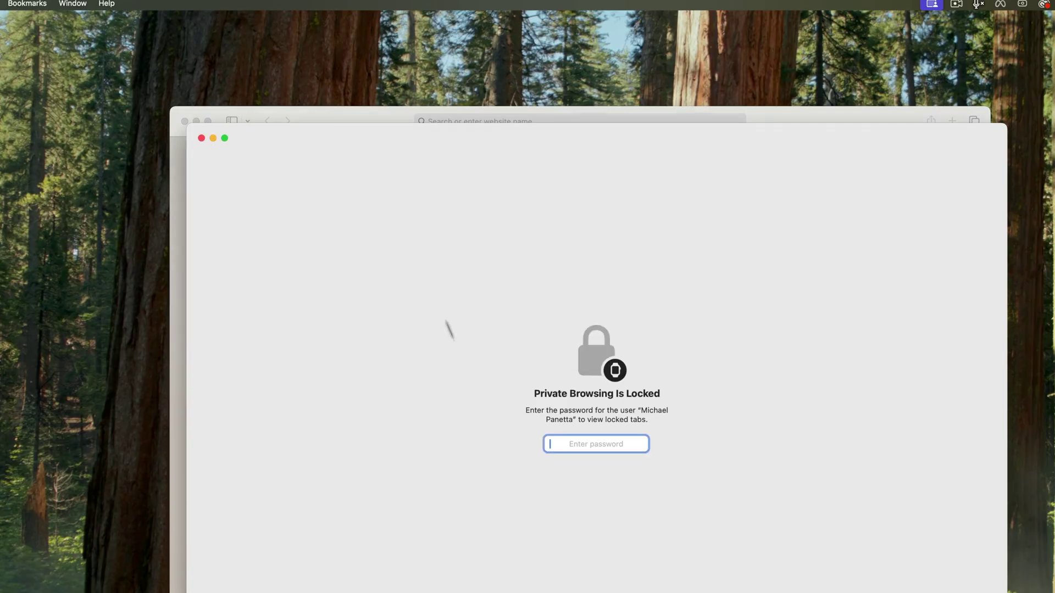
pyautogui.click(201, 138)
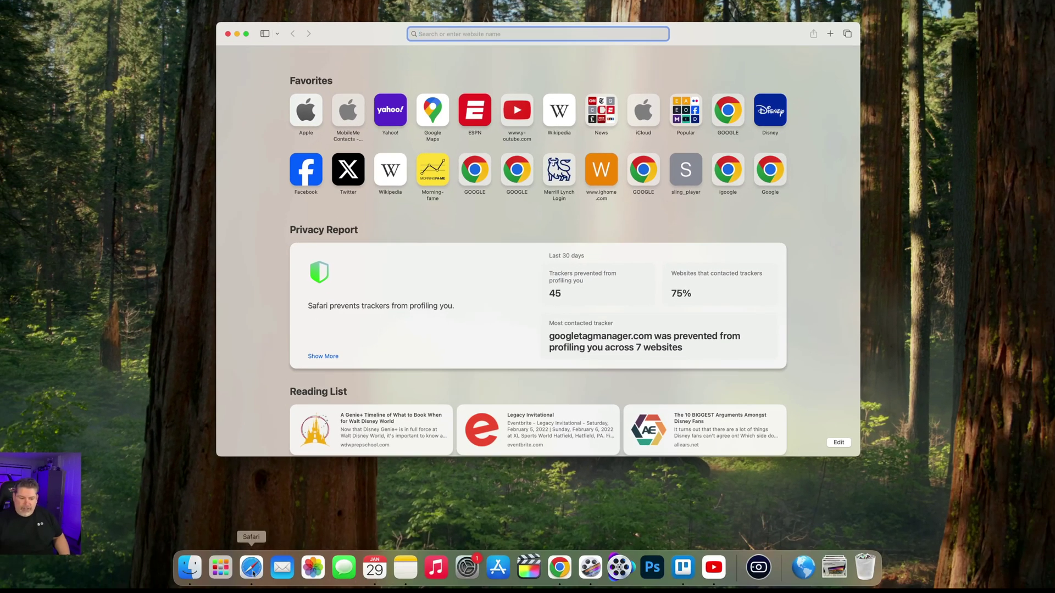
# - Open YouTube in another private Safari window and lock all private windows
pyautogui.rightClick(244, 590)
pyautogui.click(268, 483)
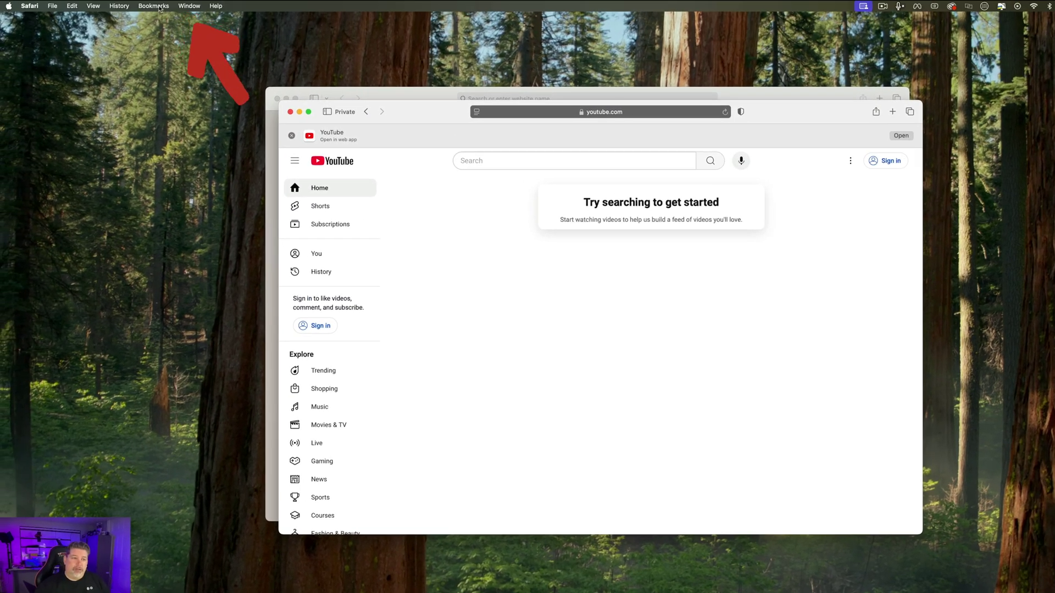
pyautogui.click(181, 6)
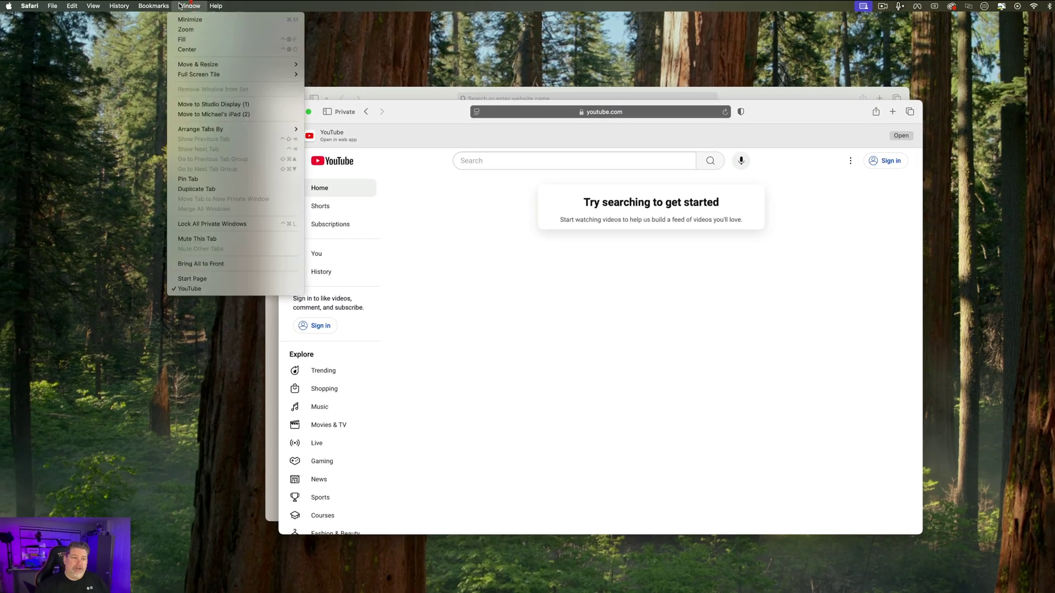
pyautogui.click(197, 224)
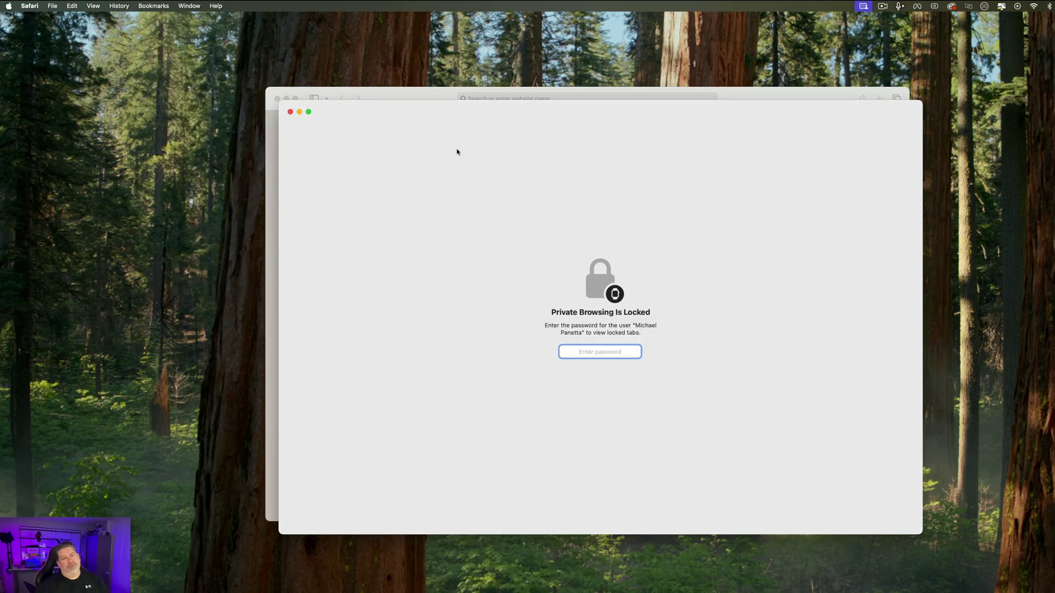
# - Minimize the locked private window and bring it back from Safari's list of open windows
pyautogui.click(299, 113)
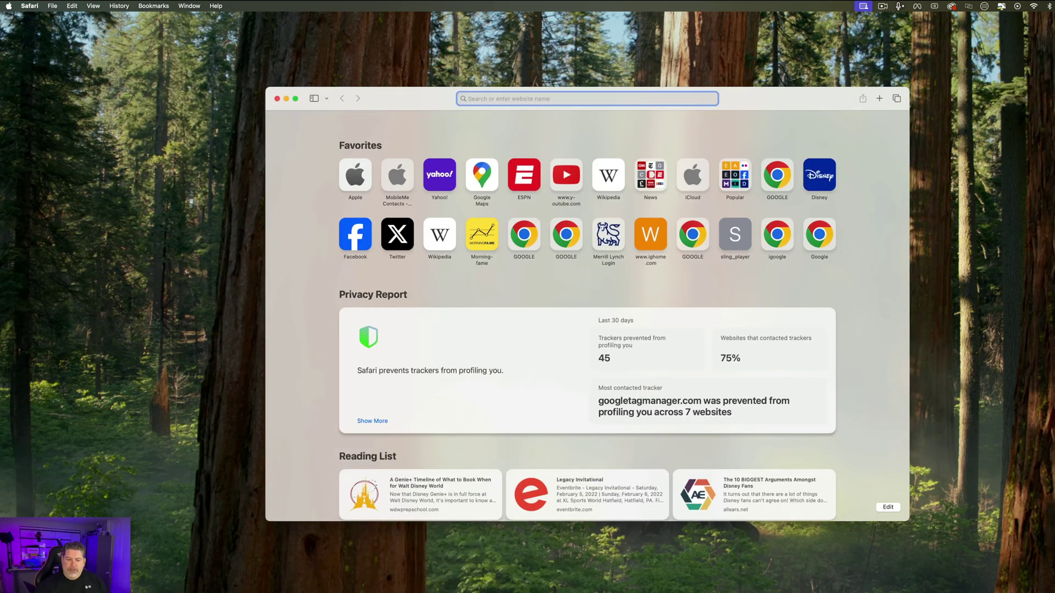
pyautogui.rightClick(333, 590)
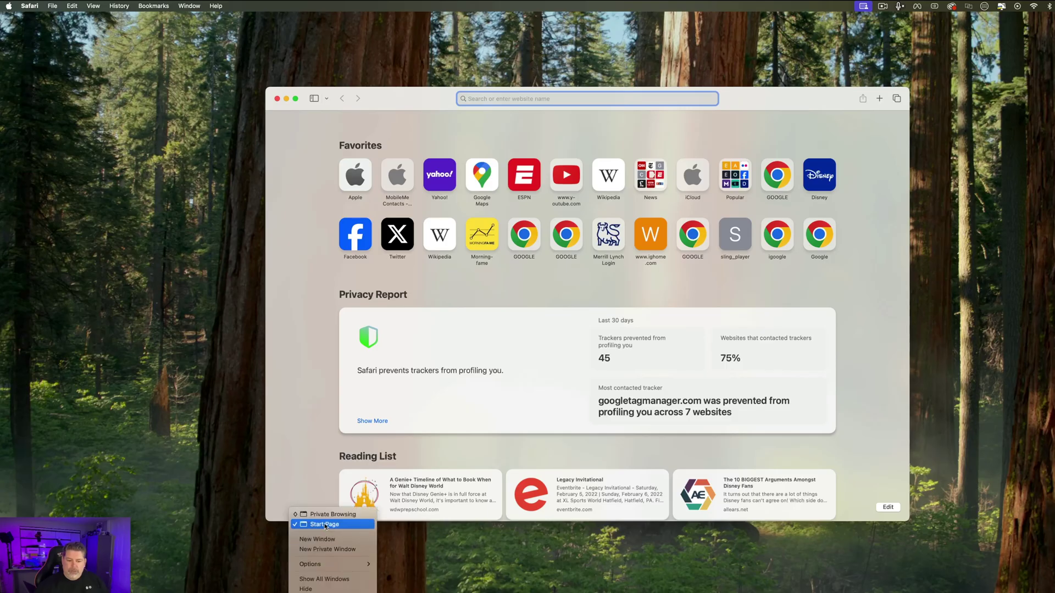
pyautogui.click(330, 514)
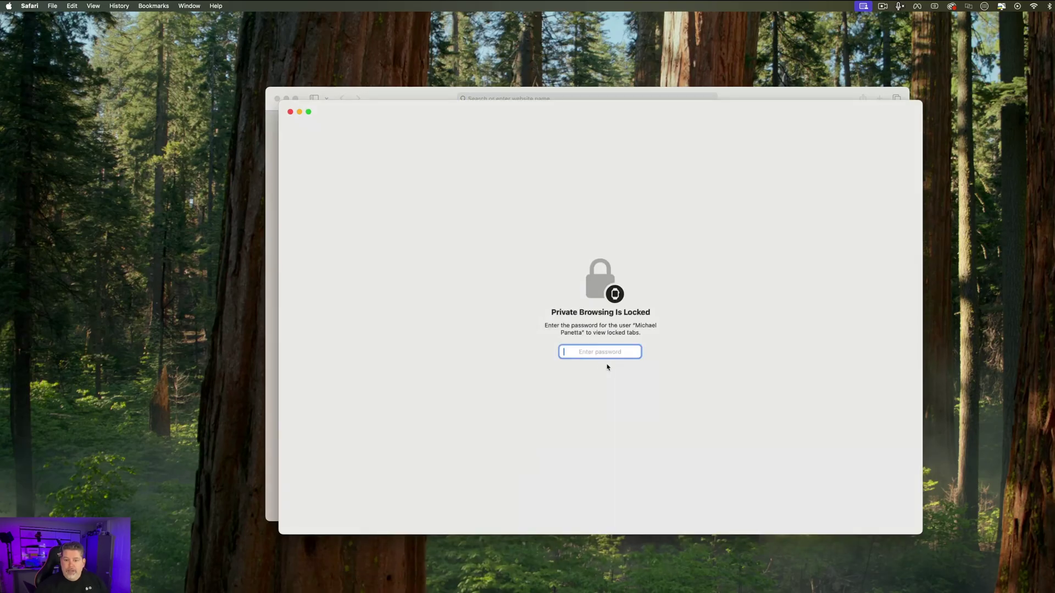